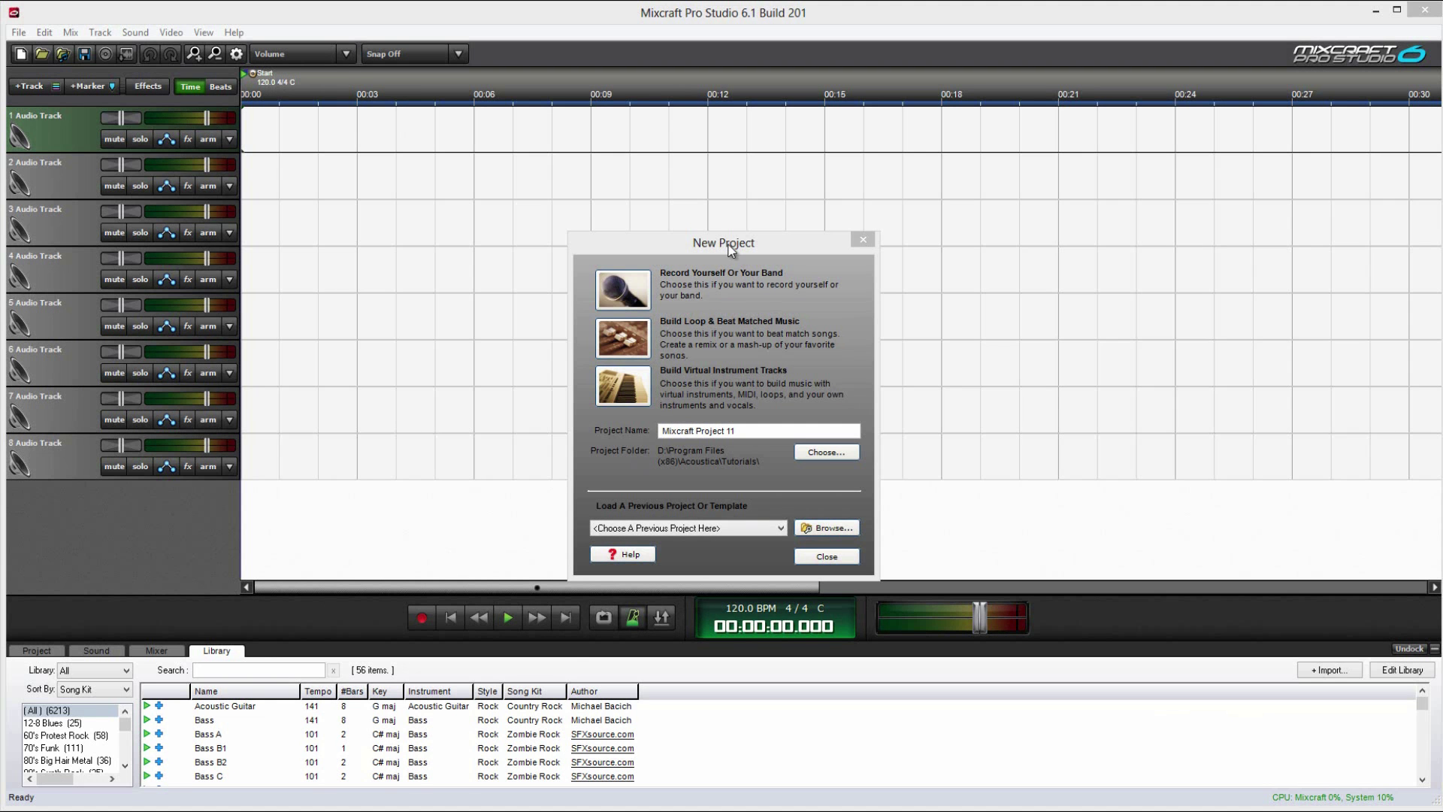
# Replace the default project name Mixcraft Project 11 with 'Tutorial 1' in the New Project dialog.
pyautogui.moveTo(733, 242); pyautogui.dragTo(732, 244)
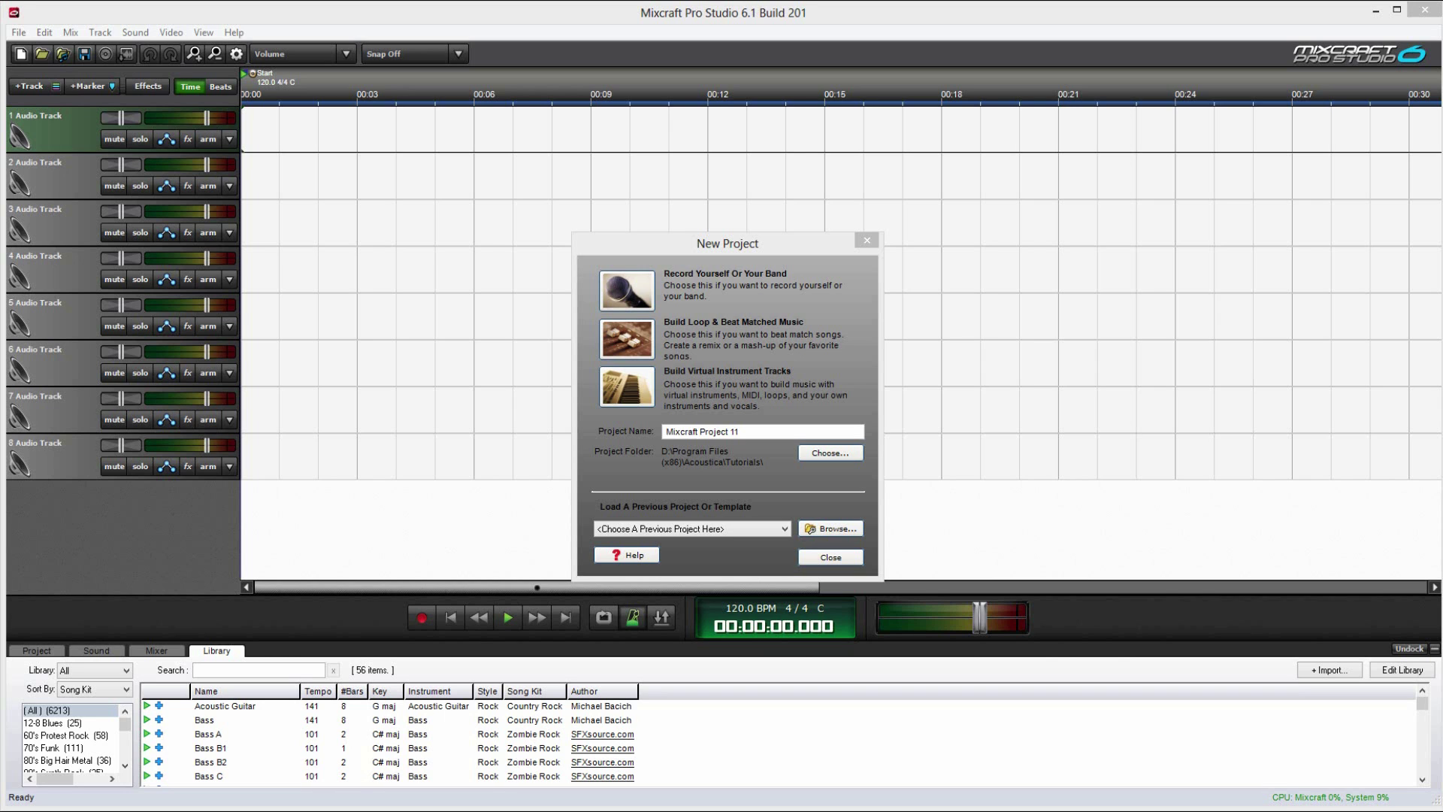
pyautogui.click(754, 403)
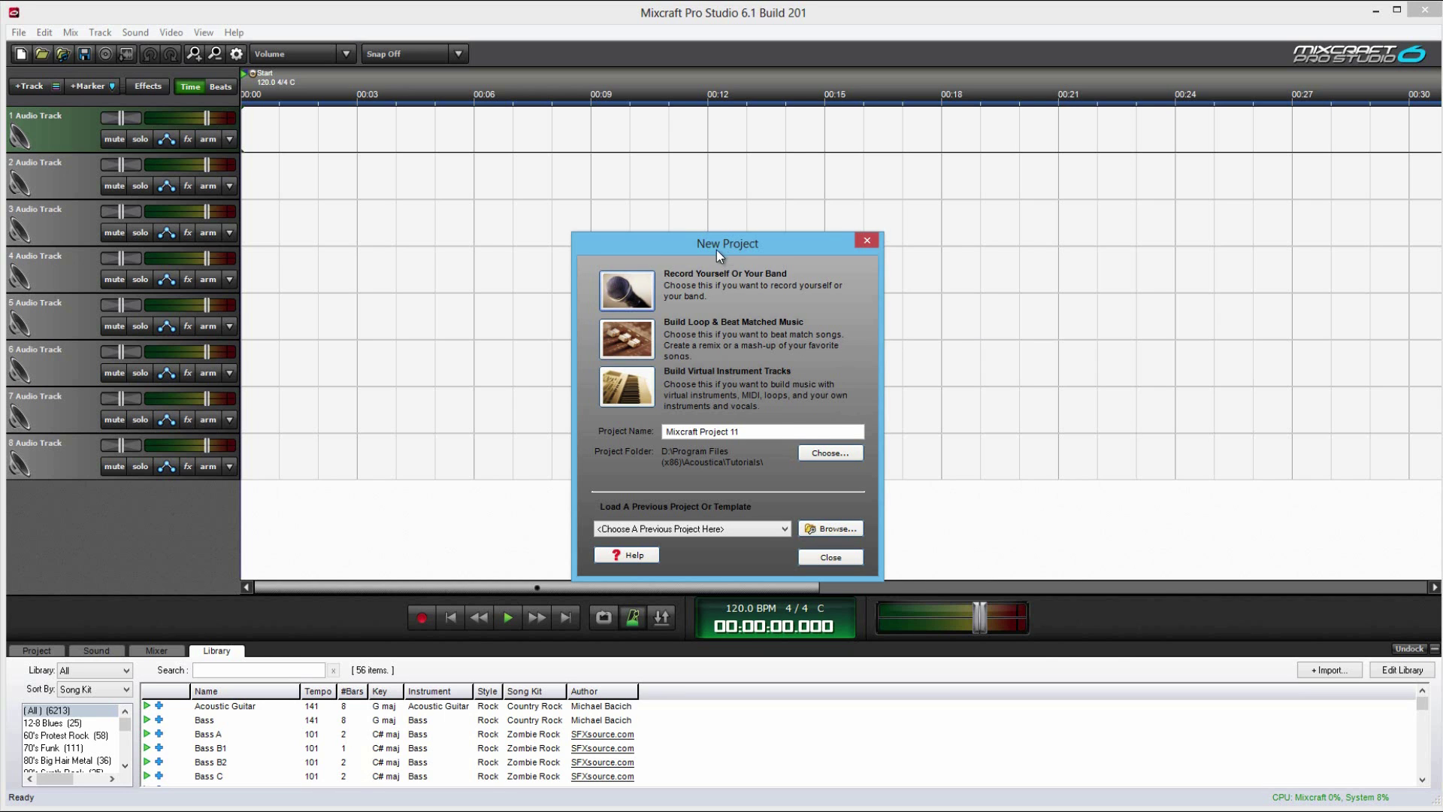
pyautogui.moveTo(716, 250); pyautogui.dragTo(714, 269)
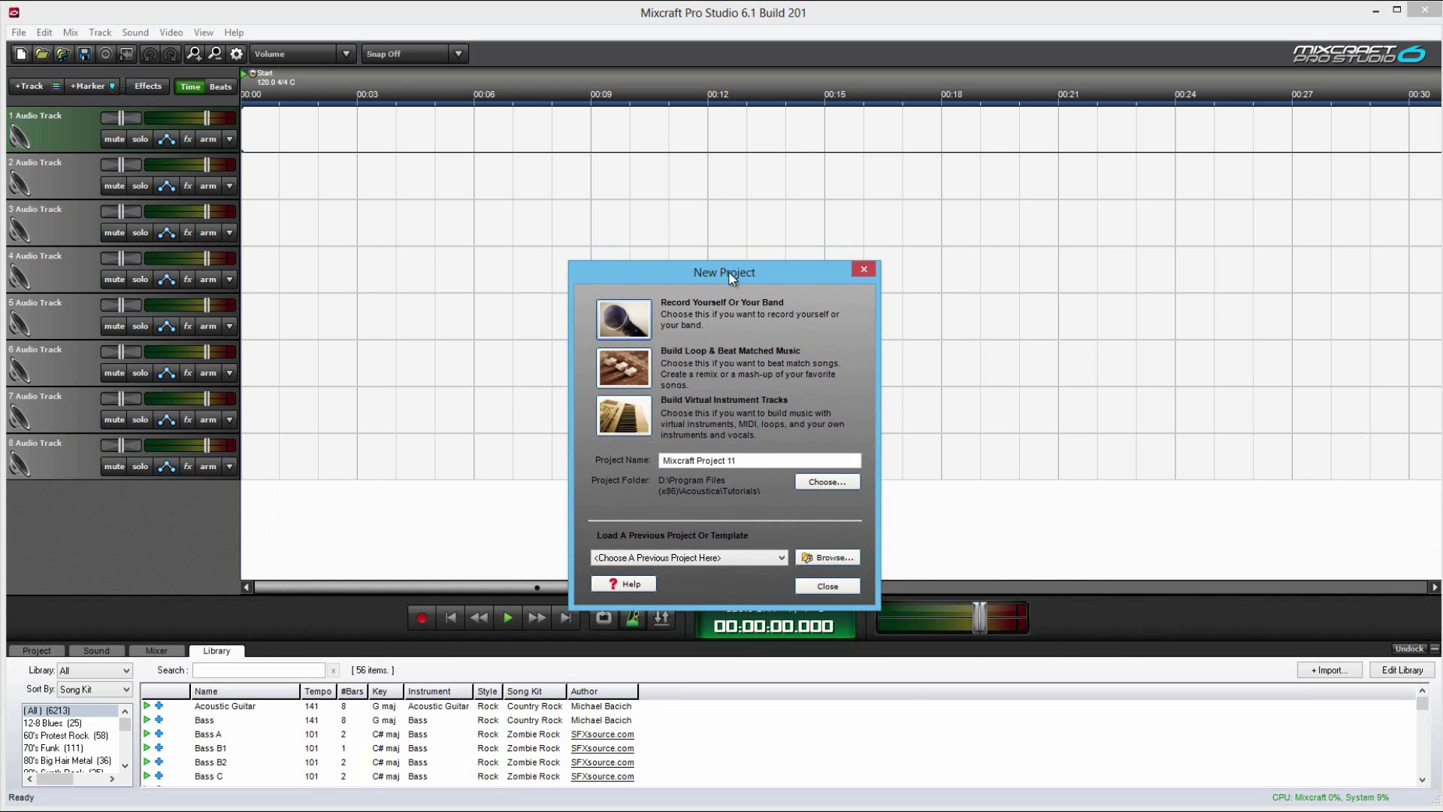
pyautogui.click(766, 449)
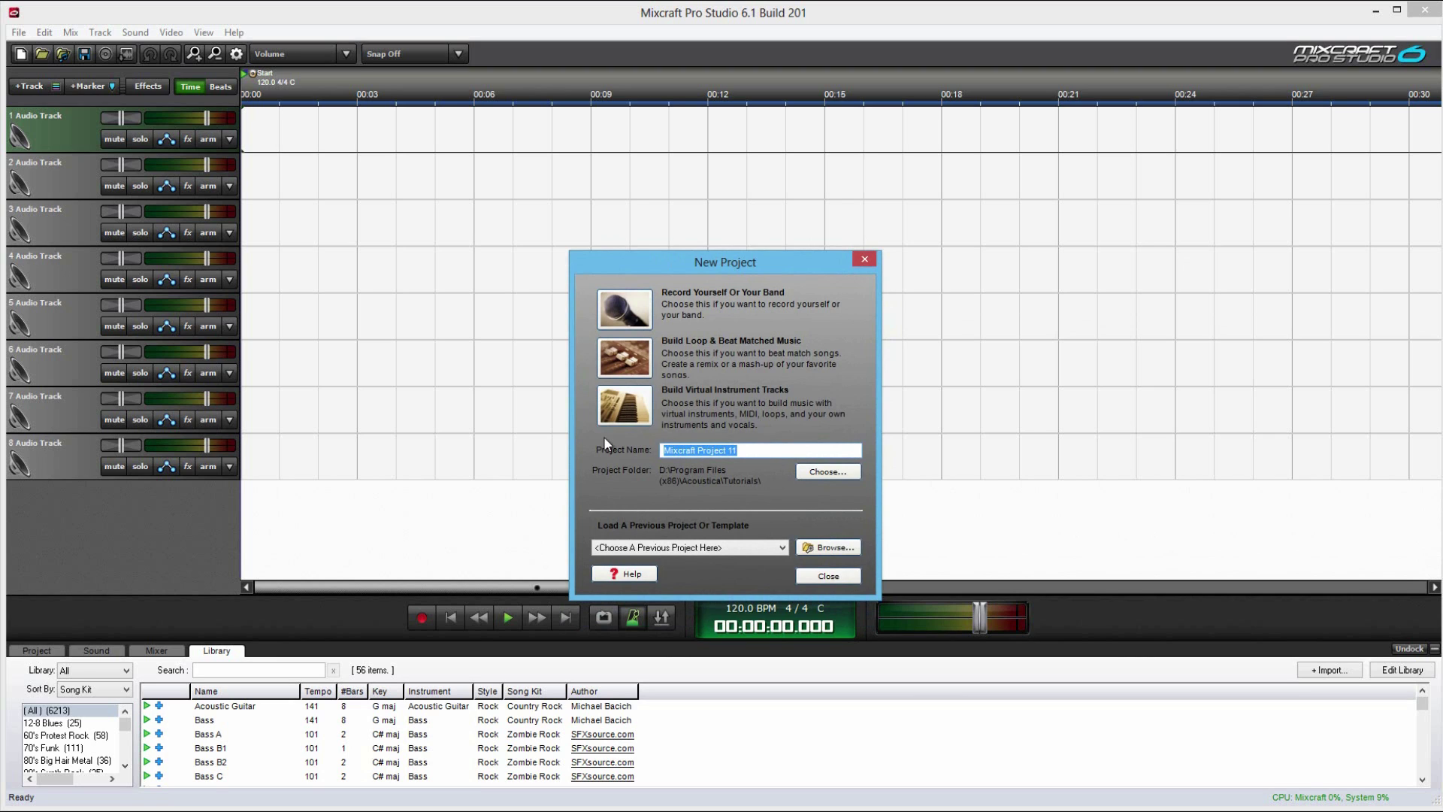
pyautogui.press('BackSpace')
pyautogui.write('TUt')
pyautogui.press('BackSpace')
pyautogui.press('BackSpace')
pyautogui.write('utorial 1')
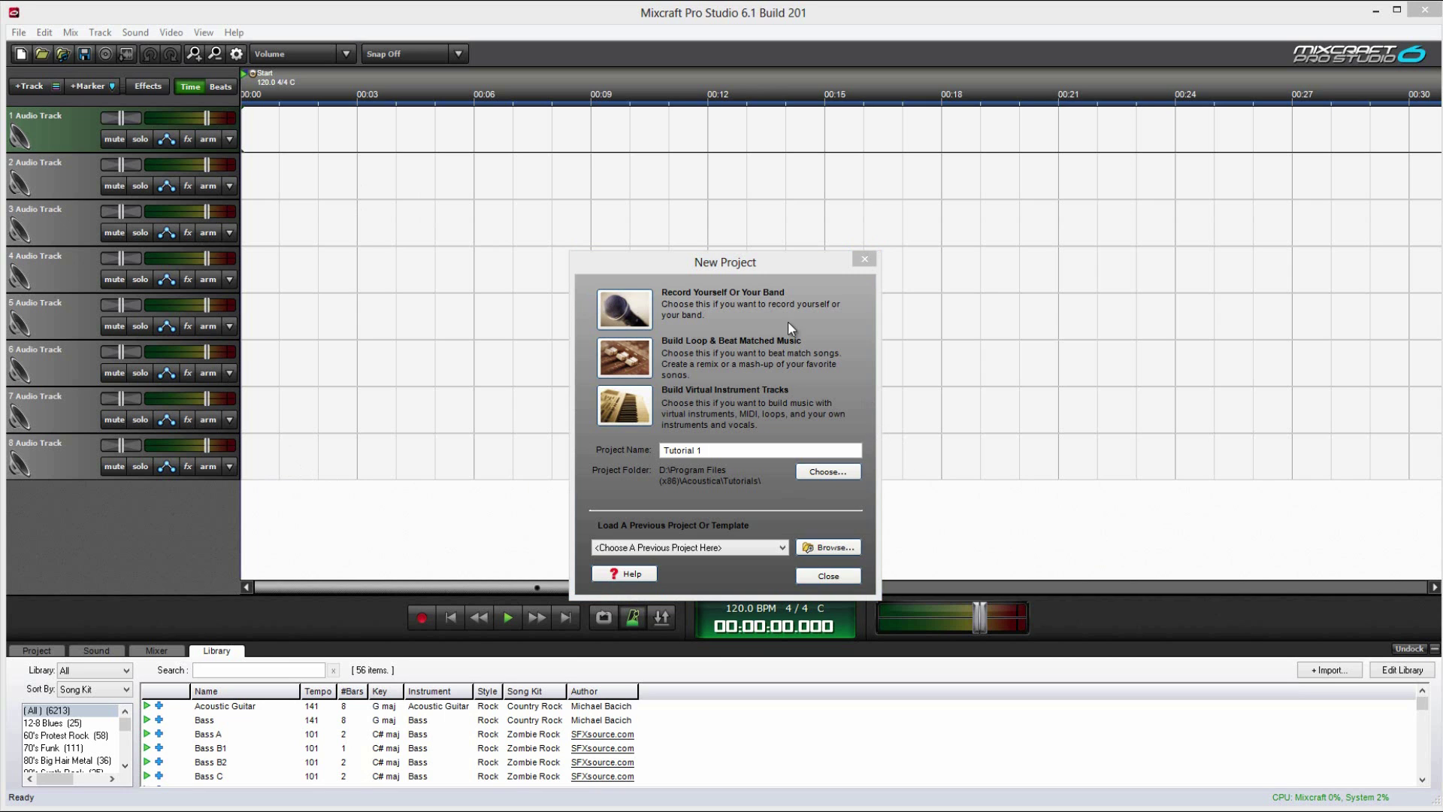
pyautogui.moveTo(733, 264); pyautogui.dragTo(733, 260)
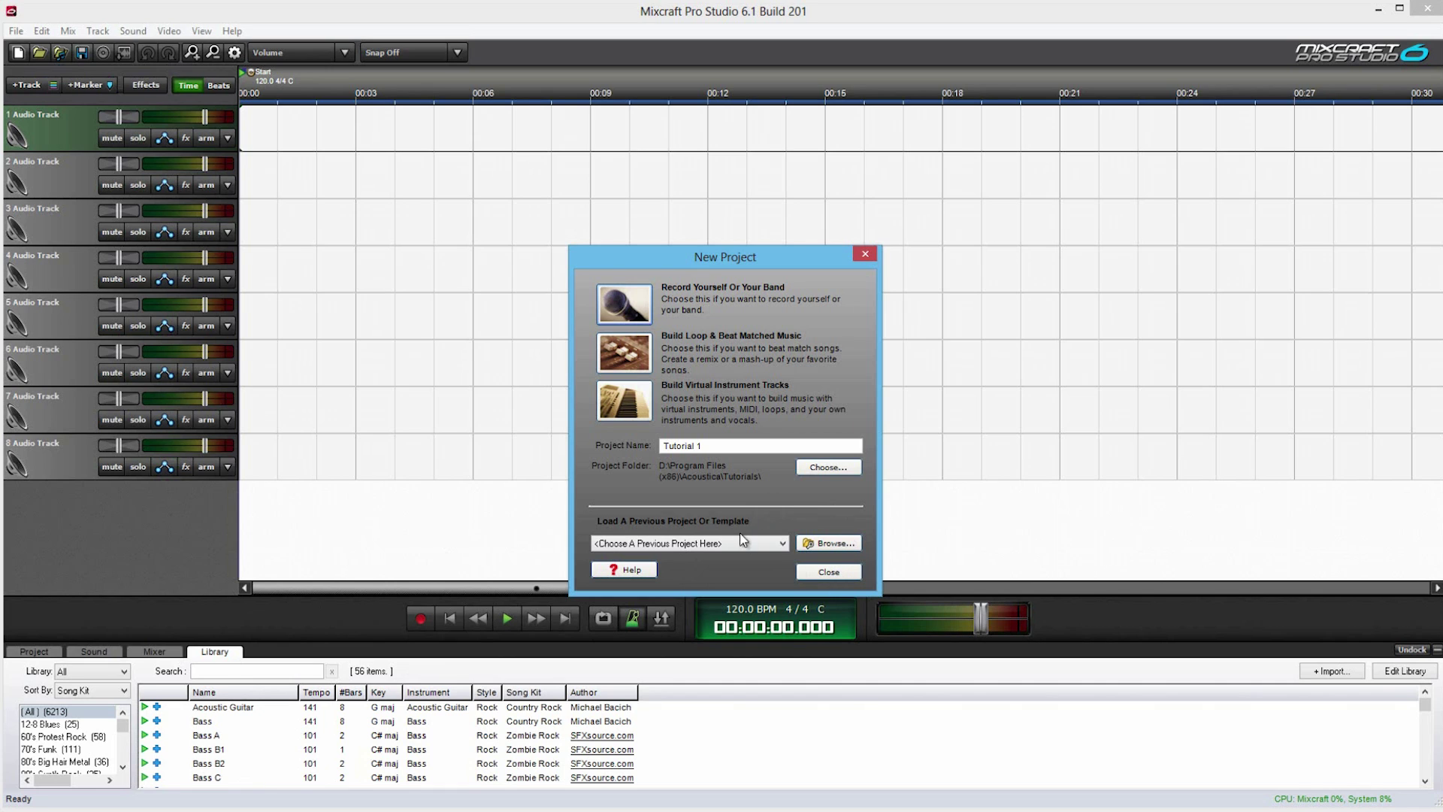
# Build the Tutorial 1 project with virtual instrument tracks and check the track headers.
pyautogui.click(630, 411)
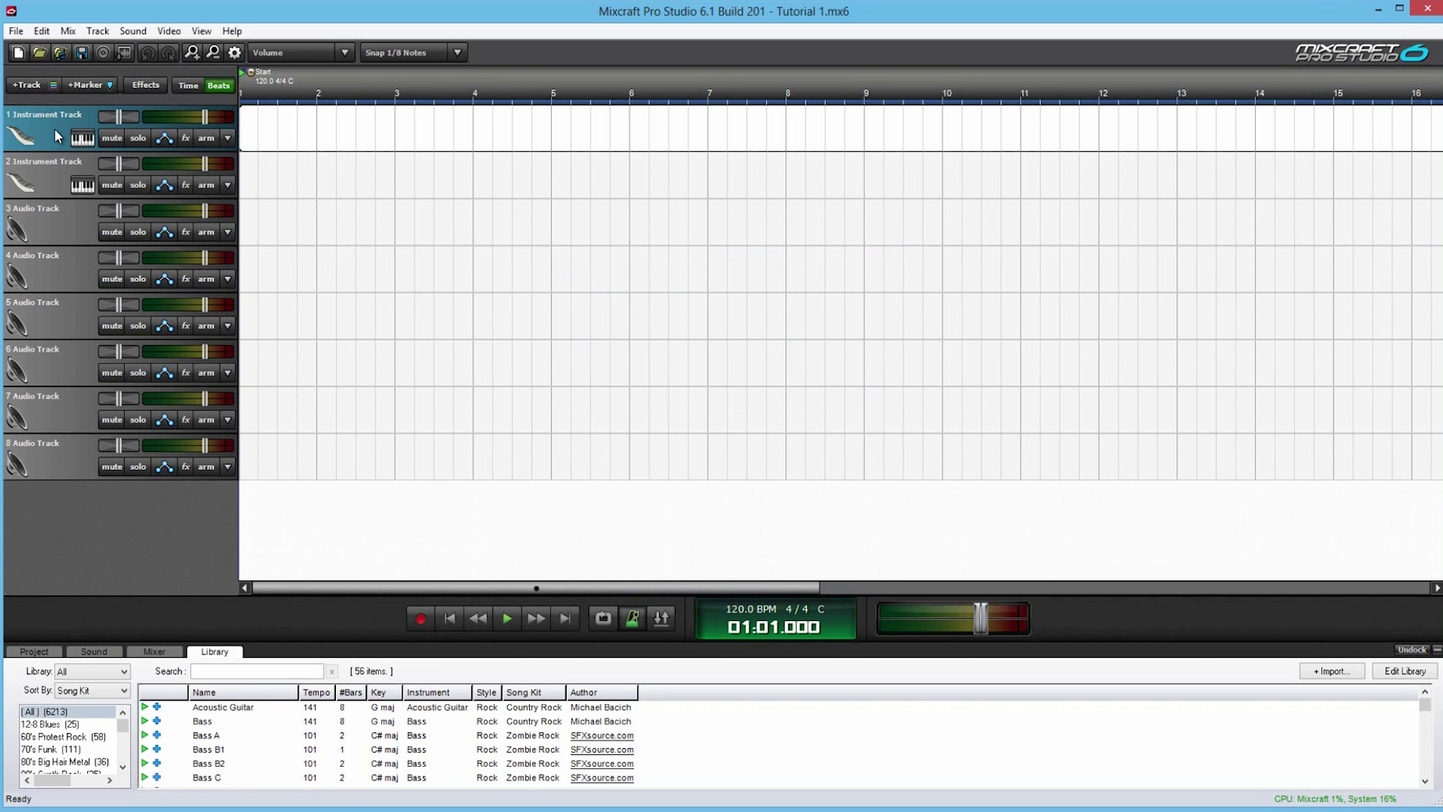
pyautogui.click(52, 177)
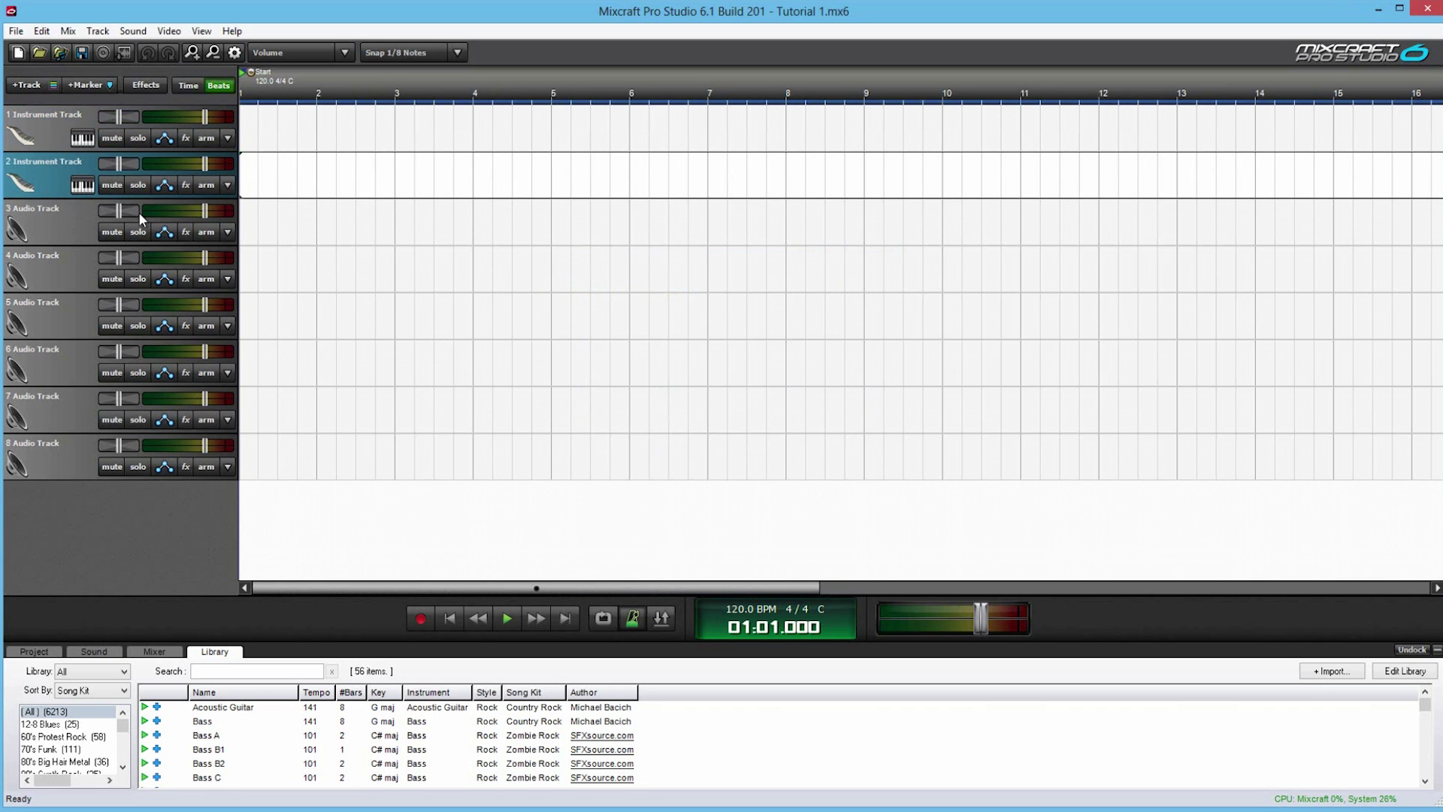
pyautogui.click(68, 224)
pyautogui.click(72, 267)
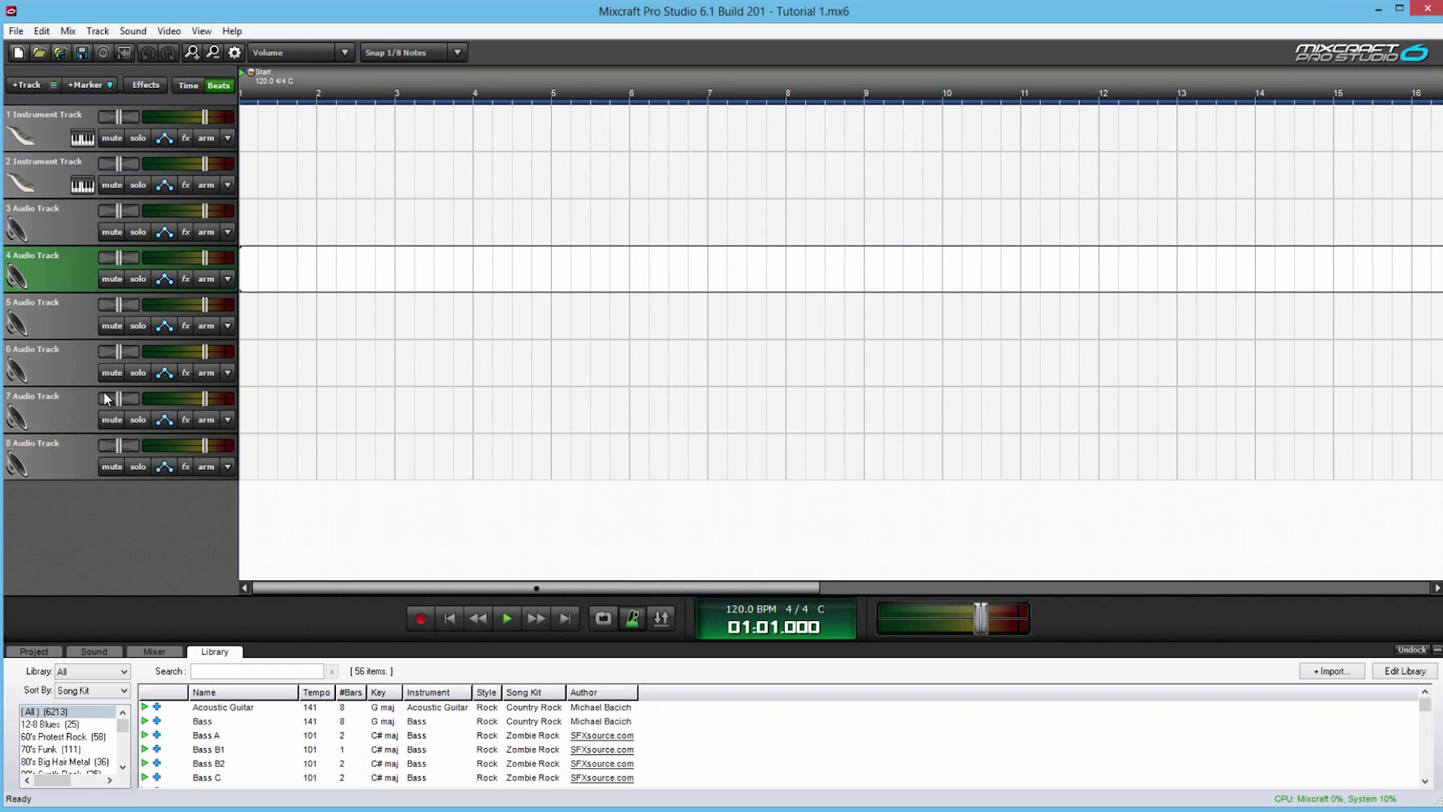
pyautogui.click(50, 186)
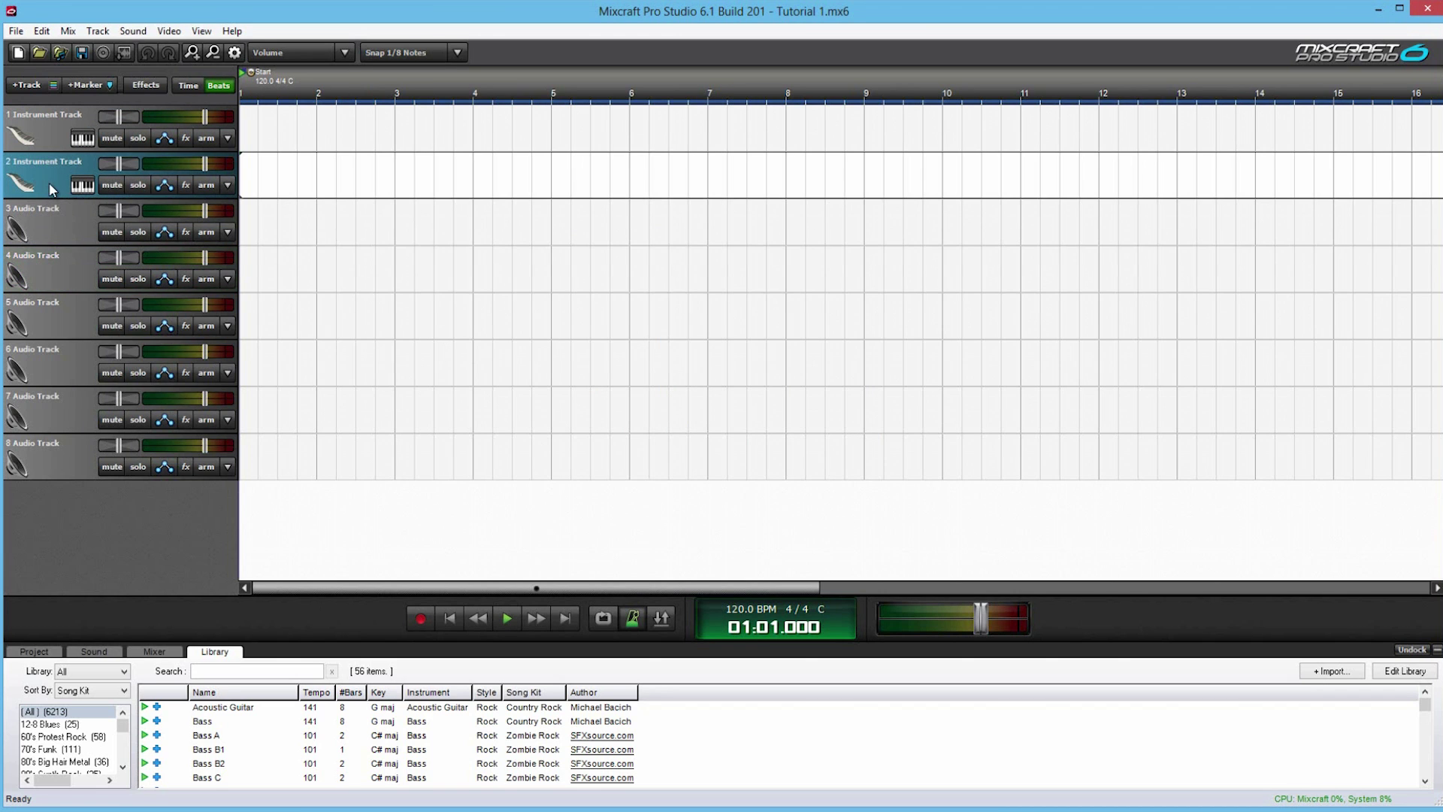
pyautogui.click(52, 135)
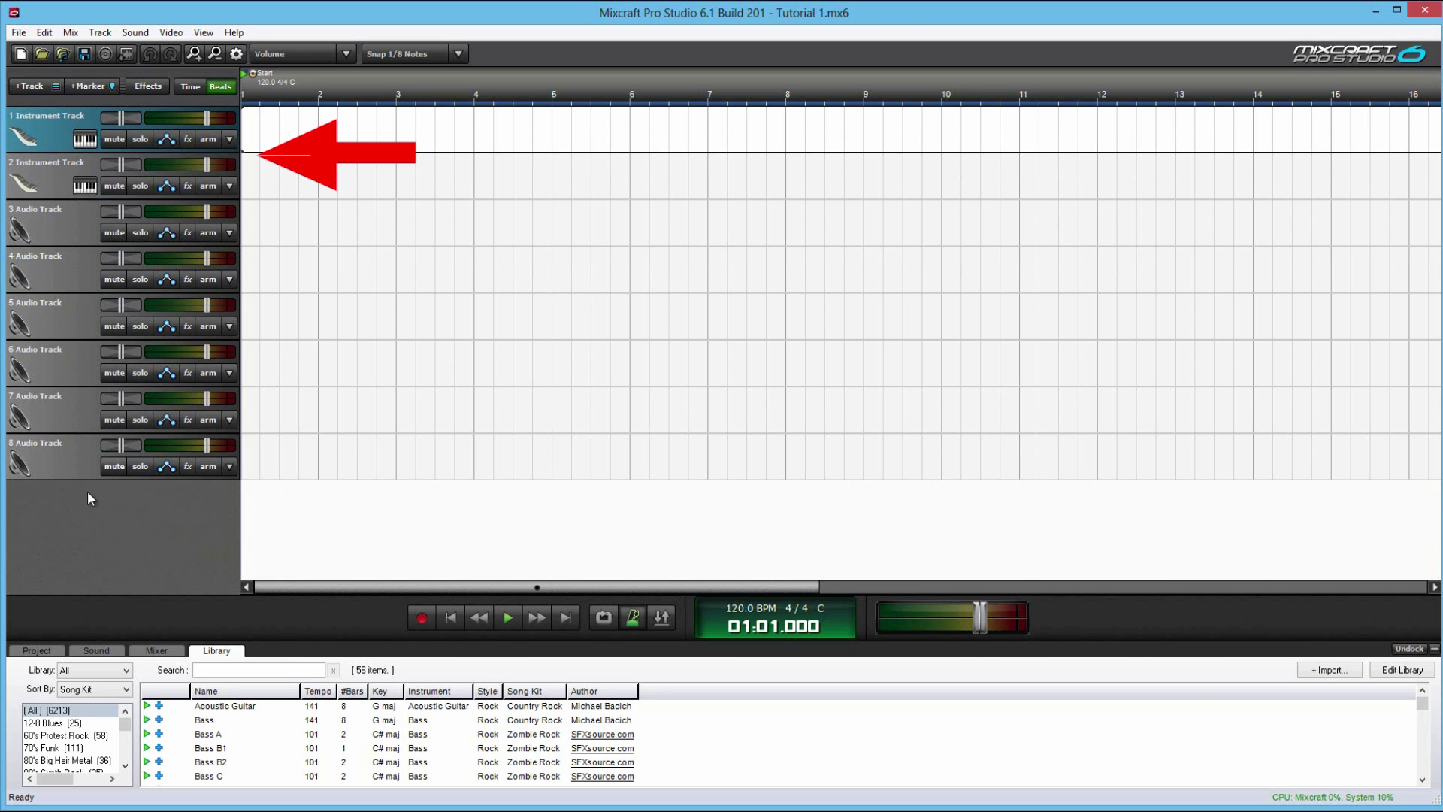
# Delete track 8, then browse track 7's Insert Track submenu without adding a track.
pyautogui.rightClick(69, 453)
pyautogui.click(120, 481)
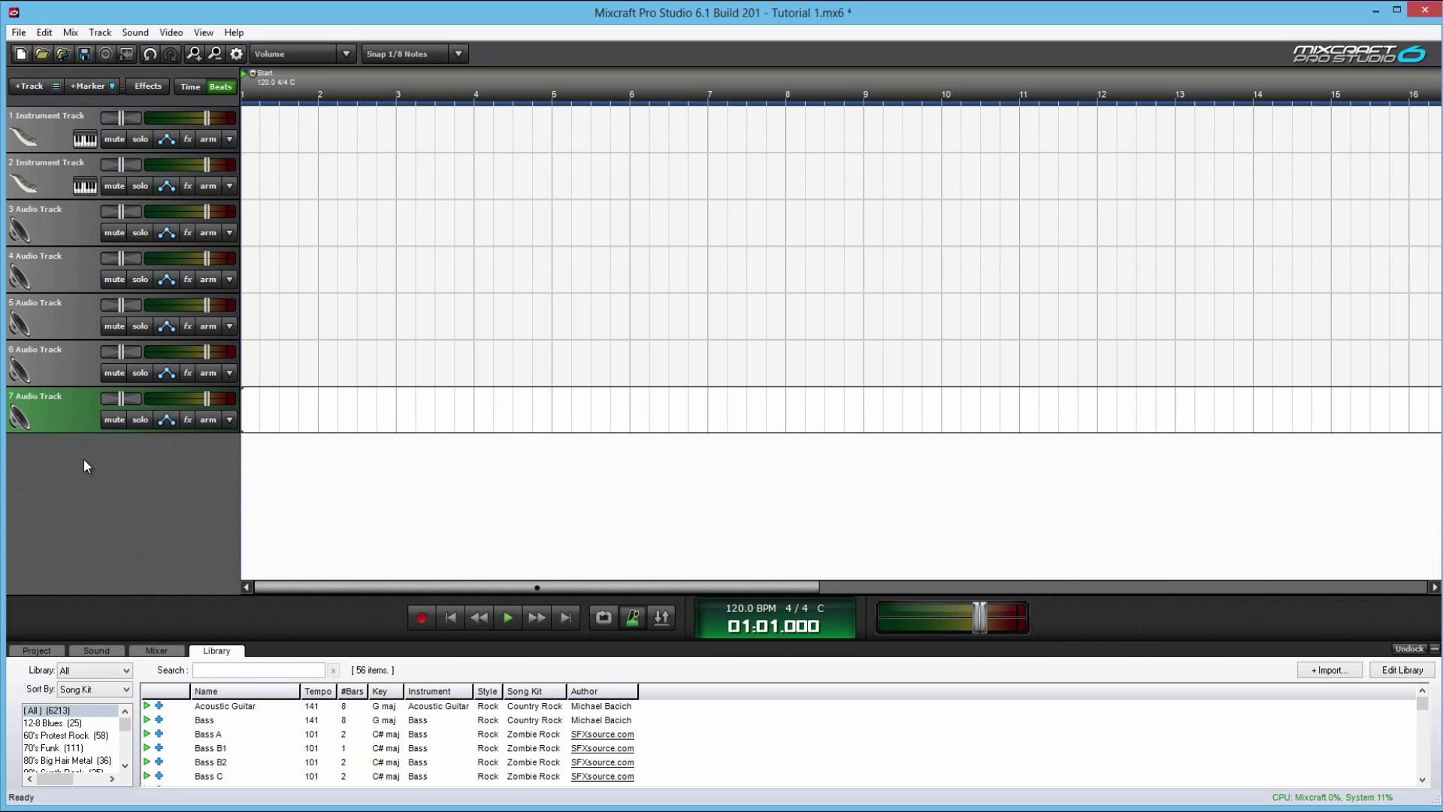
pyautogui.rightClick(75, 419)
pyautogui.moveTo(184, 422)
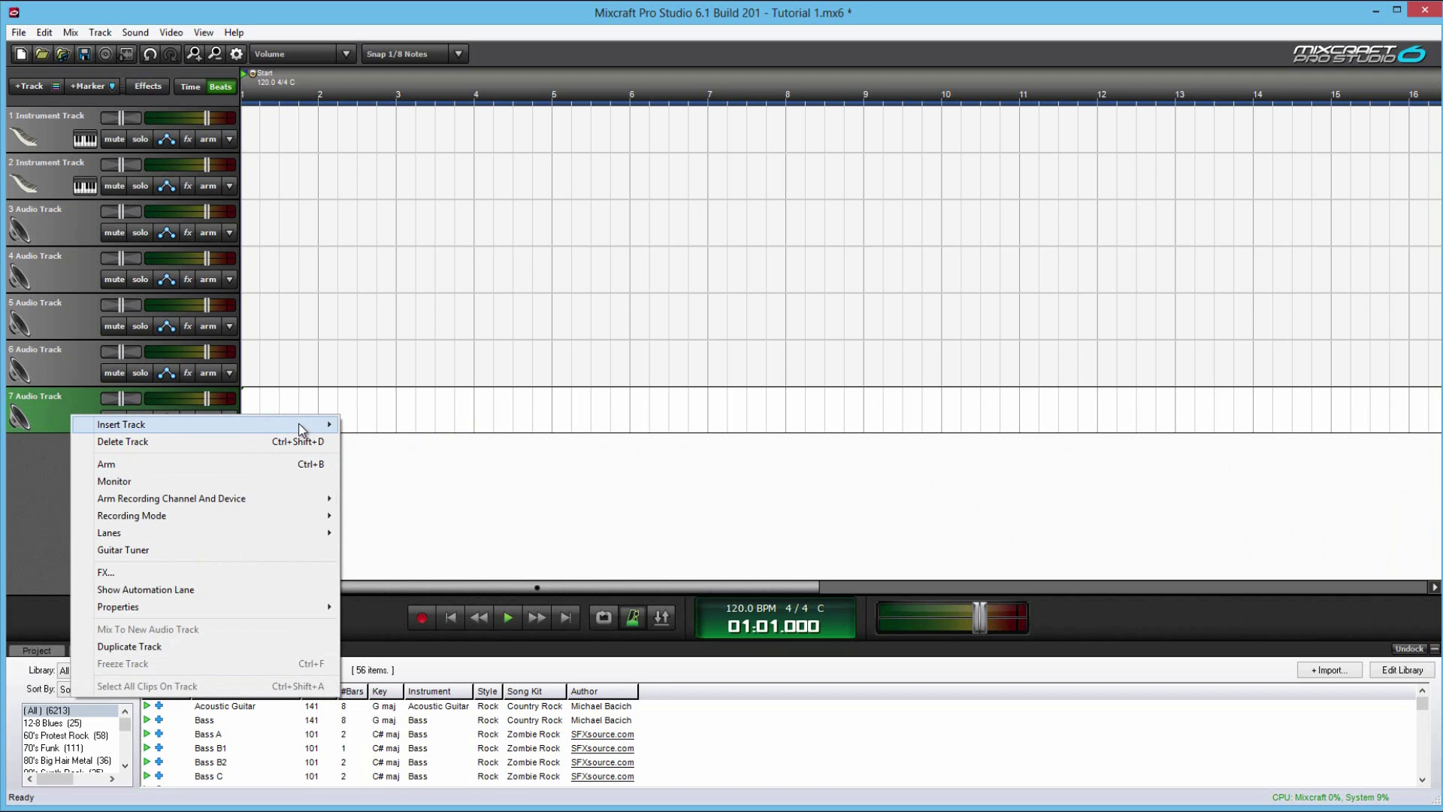
pyautogui.moveTo(299, 426)
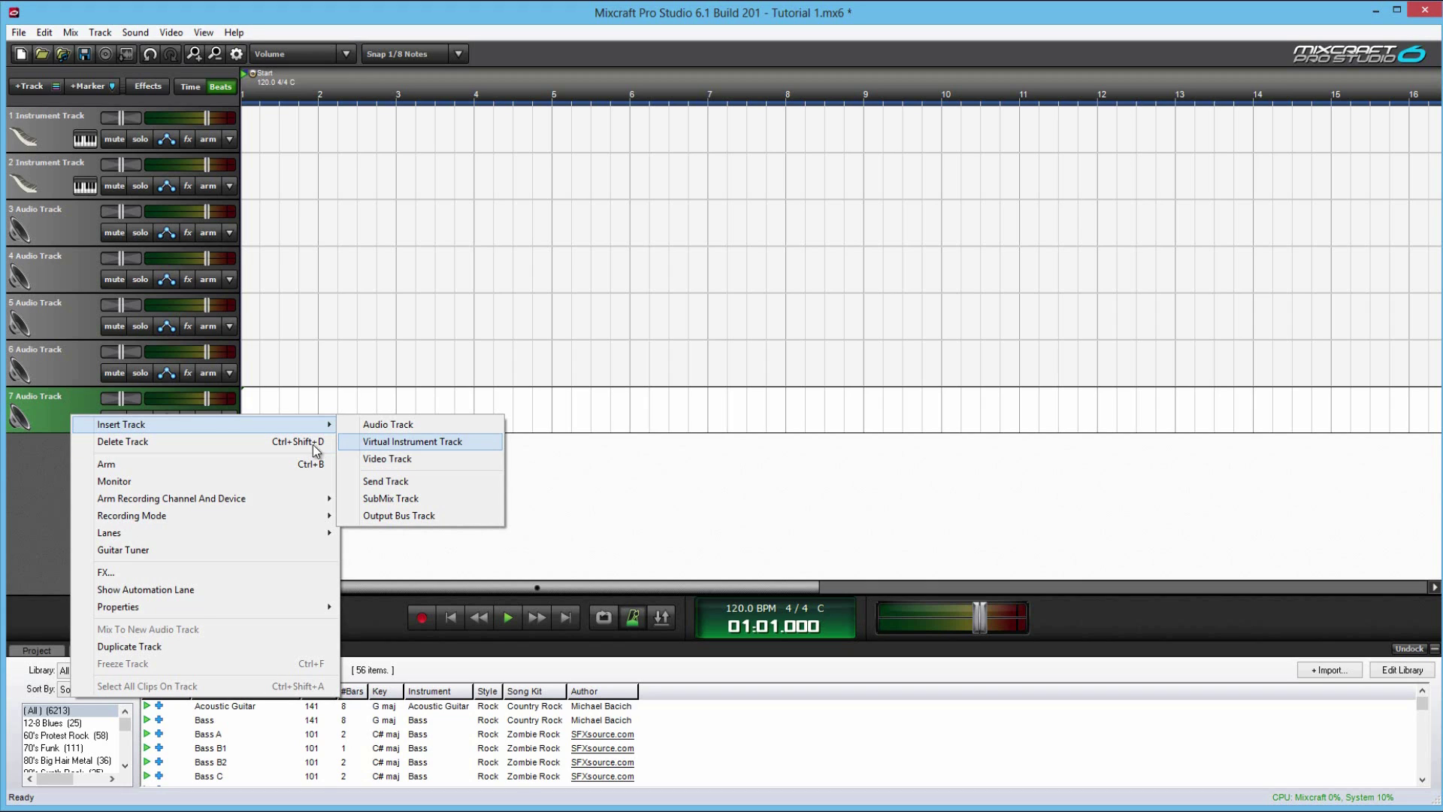
pyautogui.click(73, 512)
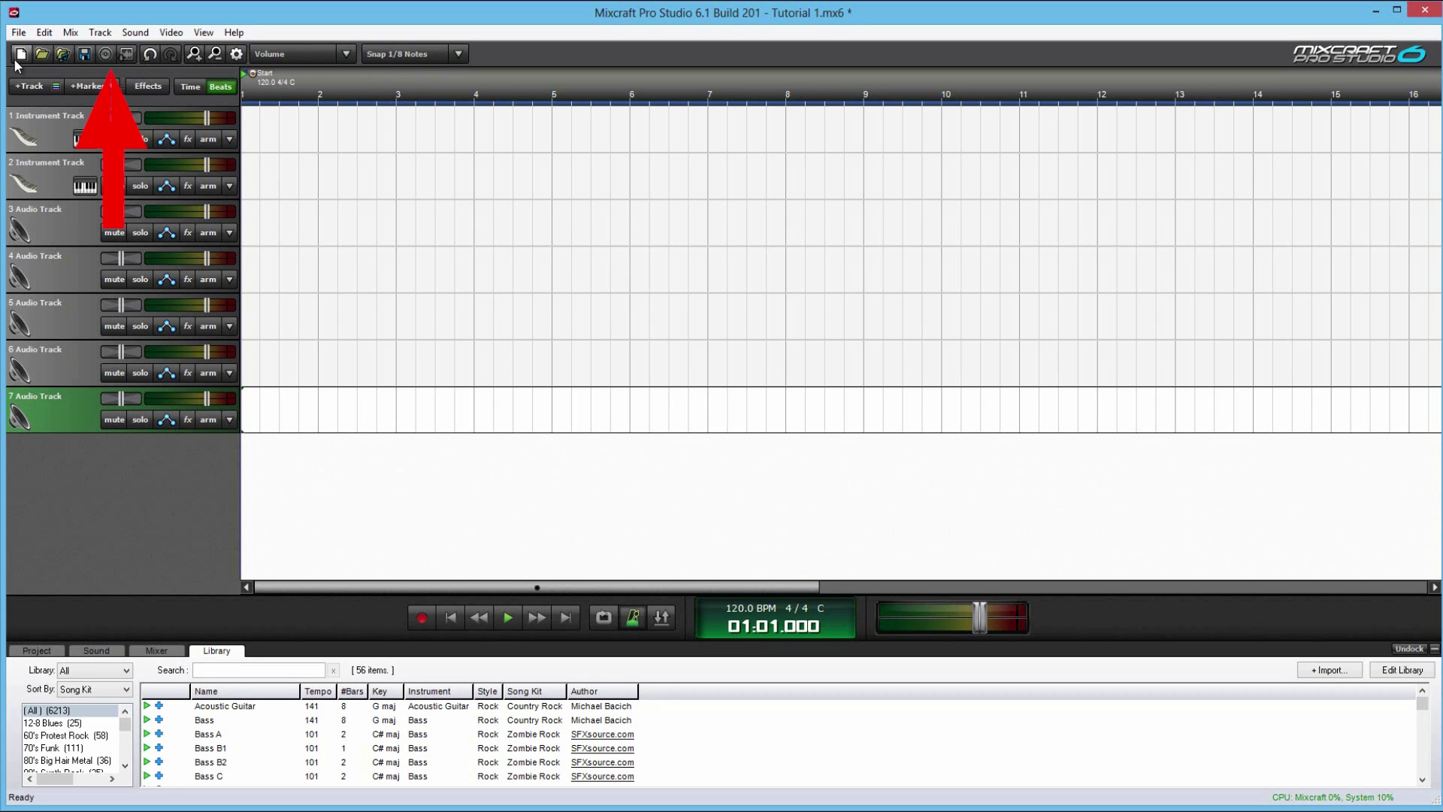
pyautogui.click(61, 54)
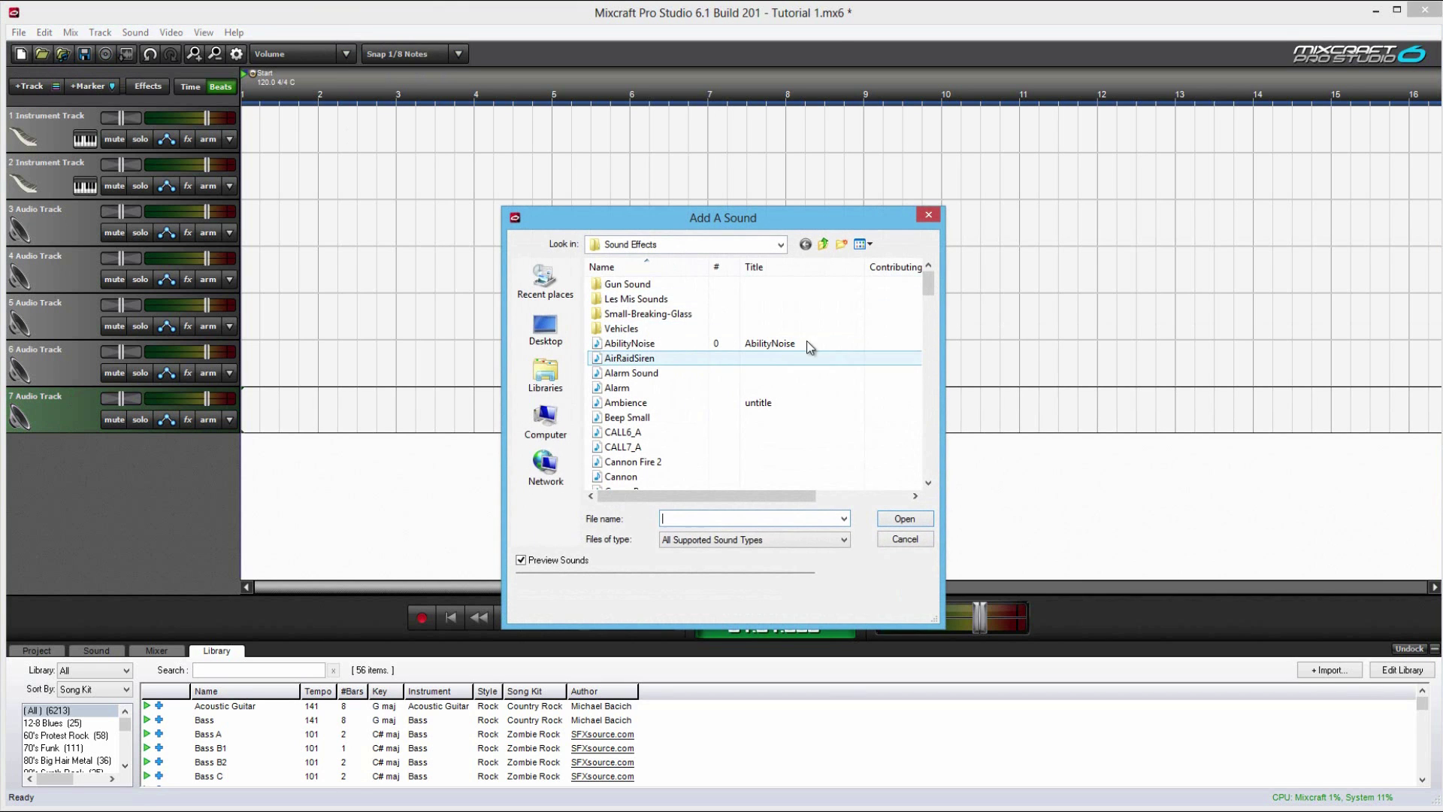
pyautogui.moveTo(927, 287); pyautogui.dragTo(943, 532)
pyautogui.click(921, 541)
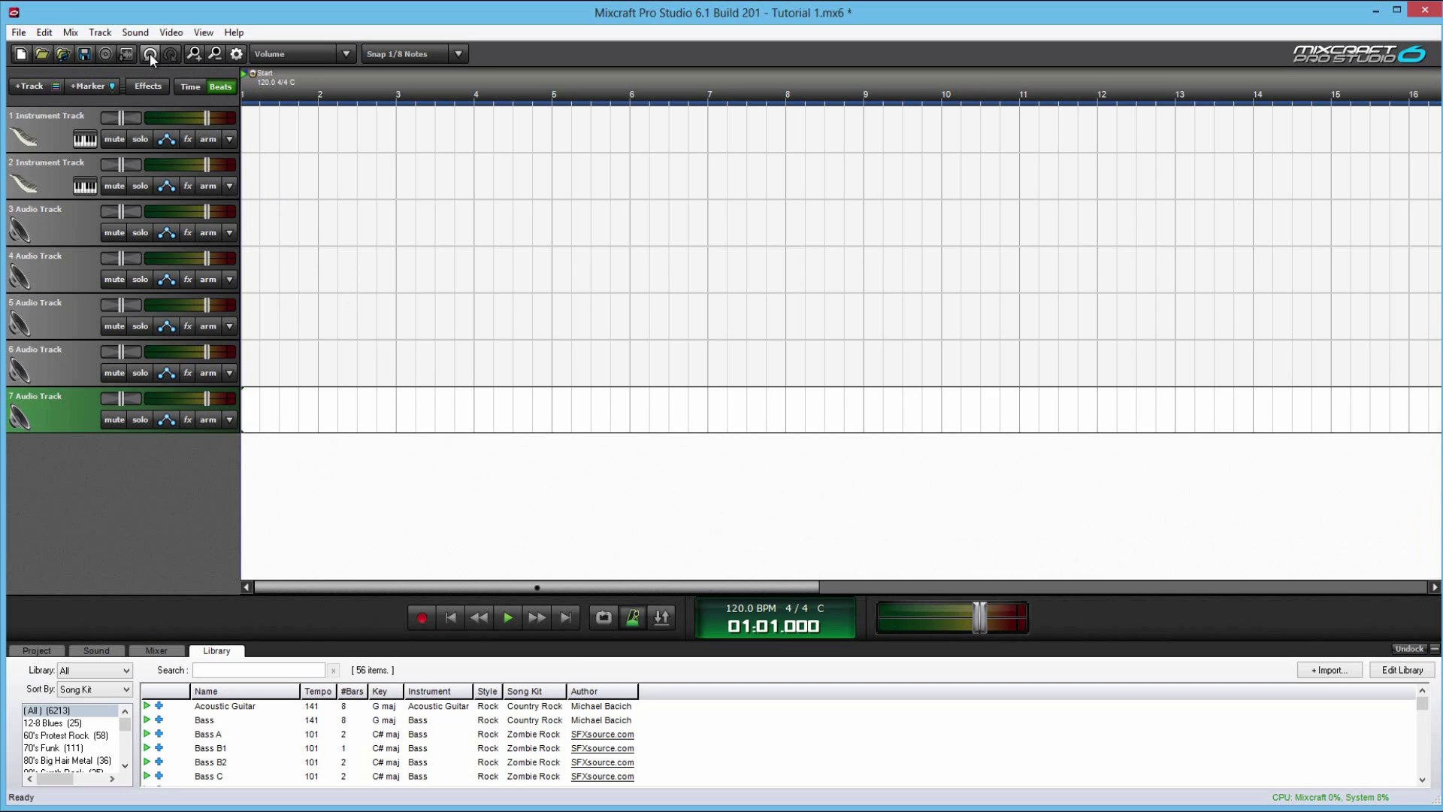
# Zoom the timeline in and place the playhead on track 3 near bar 2.
pyautogui.click(198, 55)
pyautogui.hscroll(-2, 737, 403)
pyautogui.moveTo(661, 241); pyautogui.dragTo(322, 241)
pyautogui.click(383, 232)
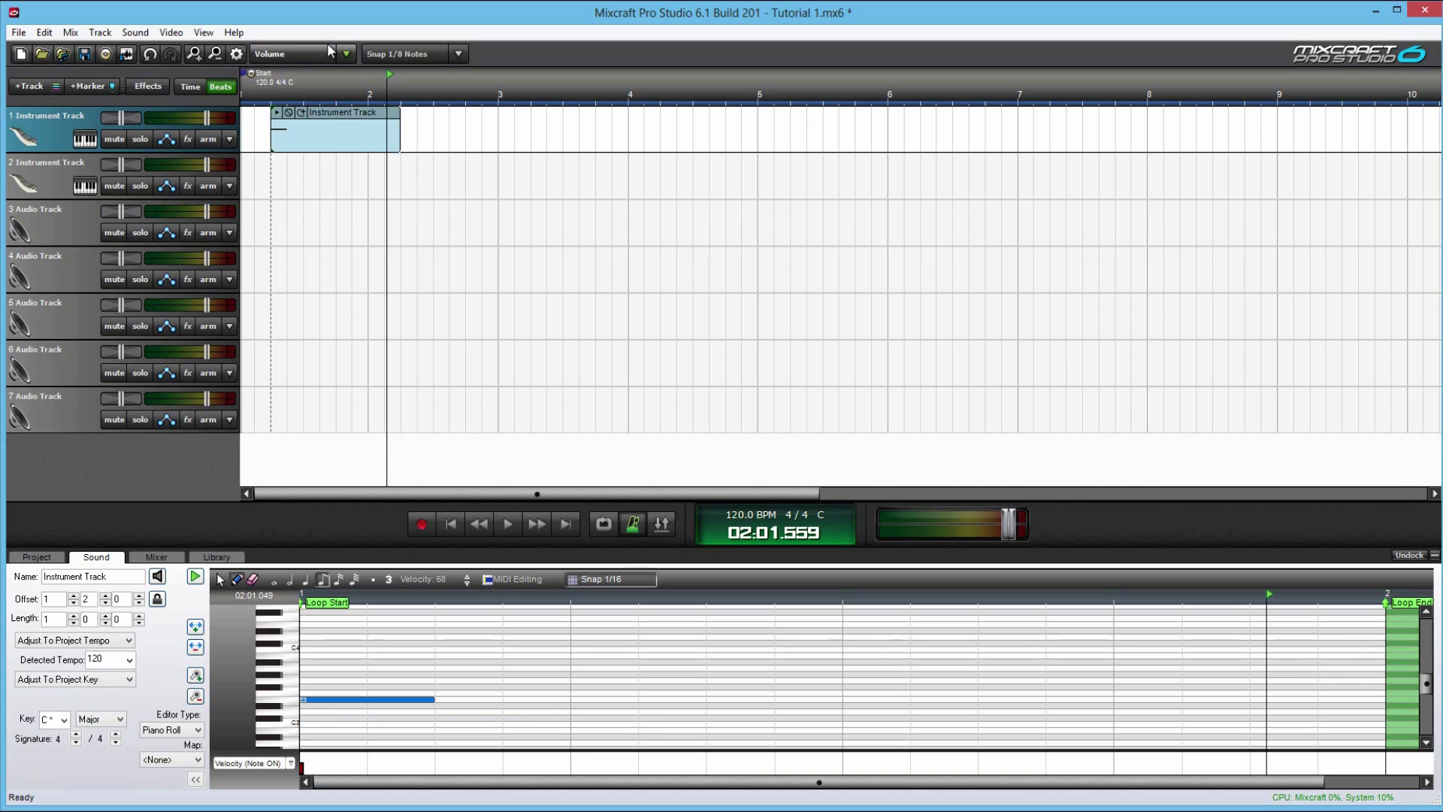
pyautogui.click(274, 53)
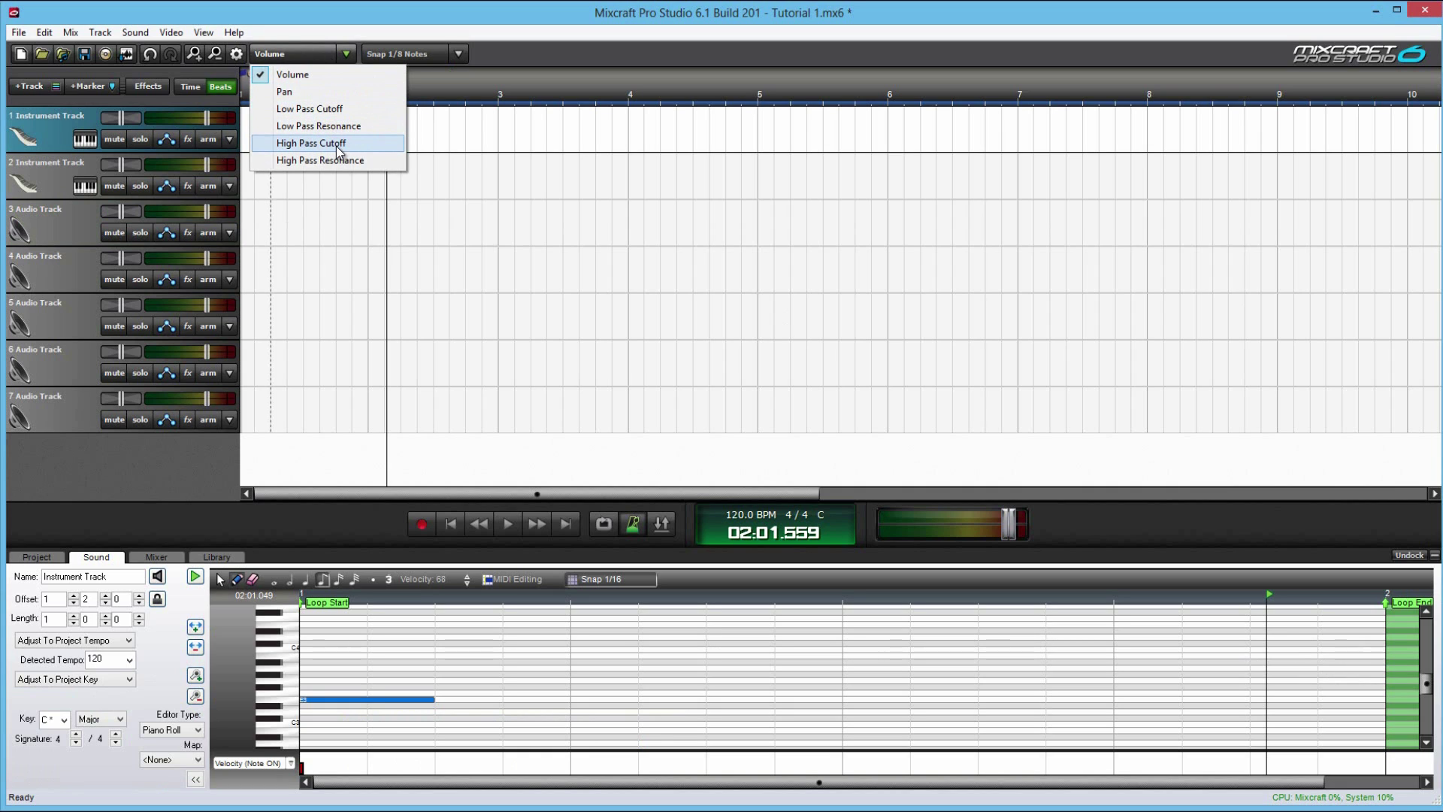
pyautogui.click(349, 74)
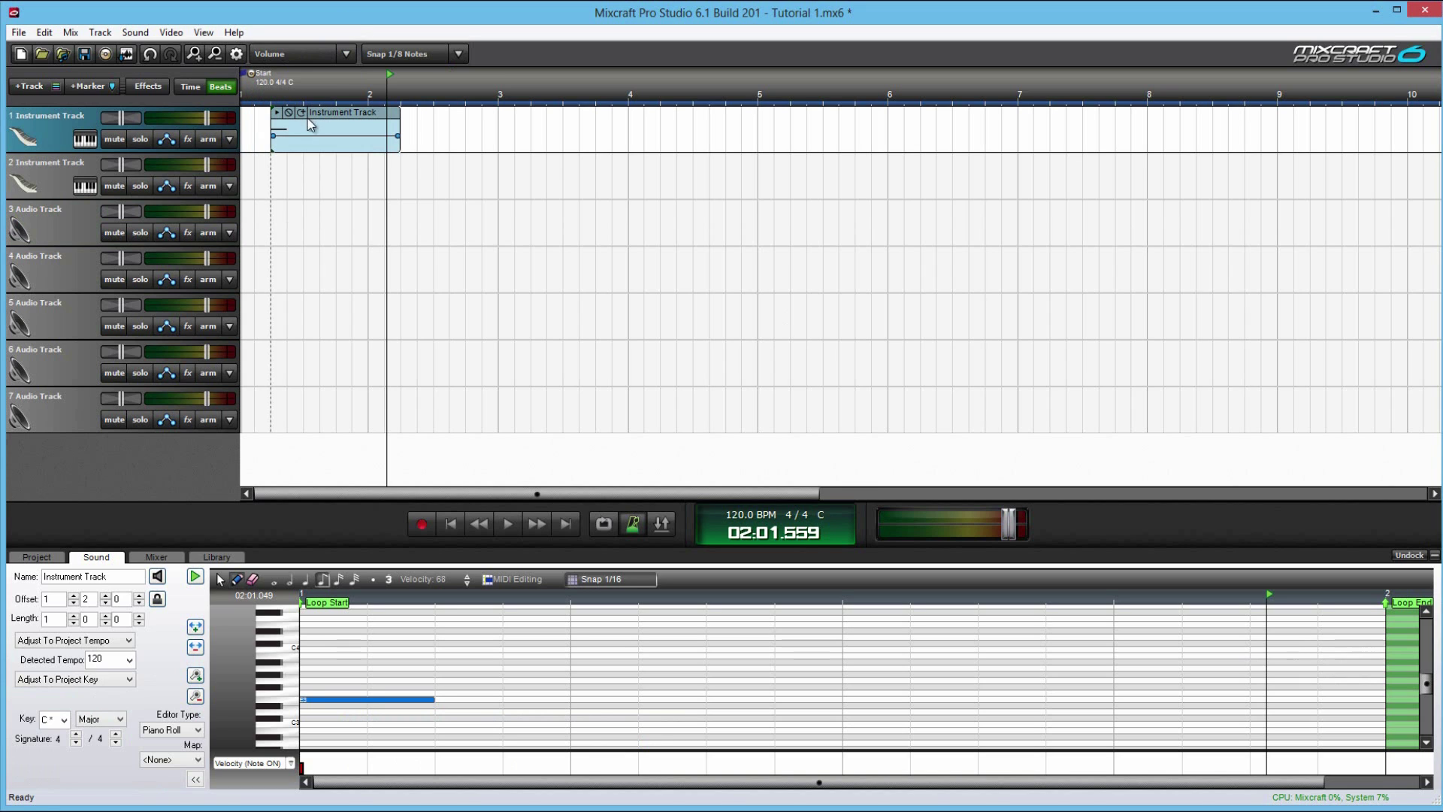
# Move the instrument clip to the start and set its automation to Low Pass Cutoff.
pyautogui.moveTo(308, 119); pyautogui.dragTo(292, 119)
pyautogui.click(316, 54)
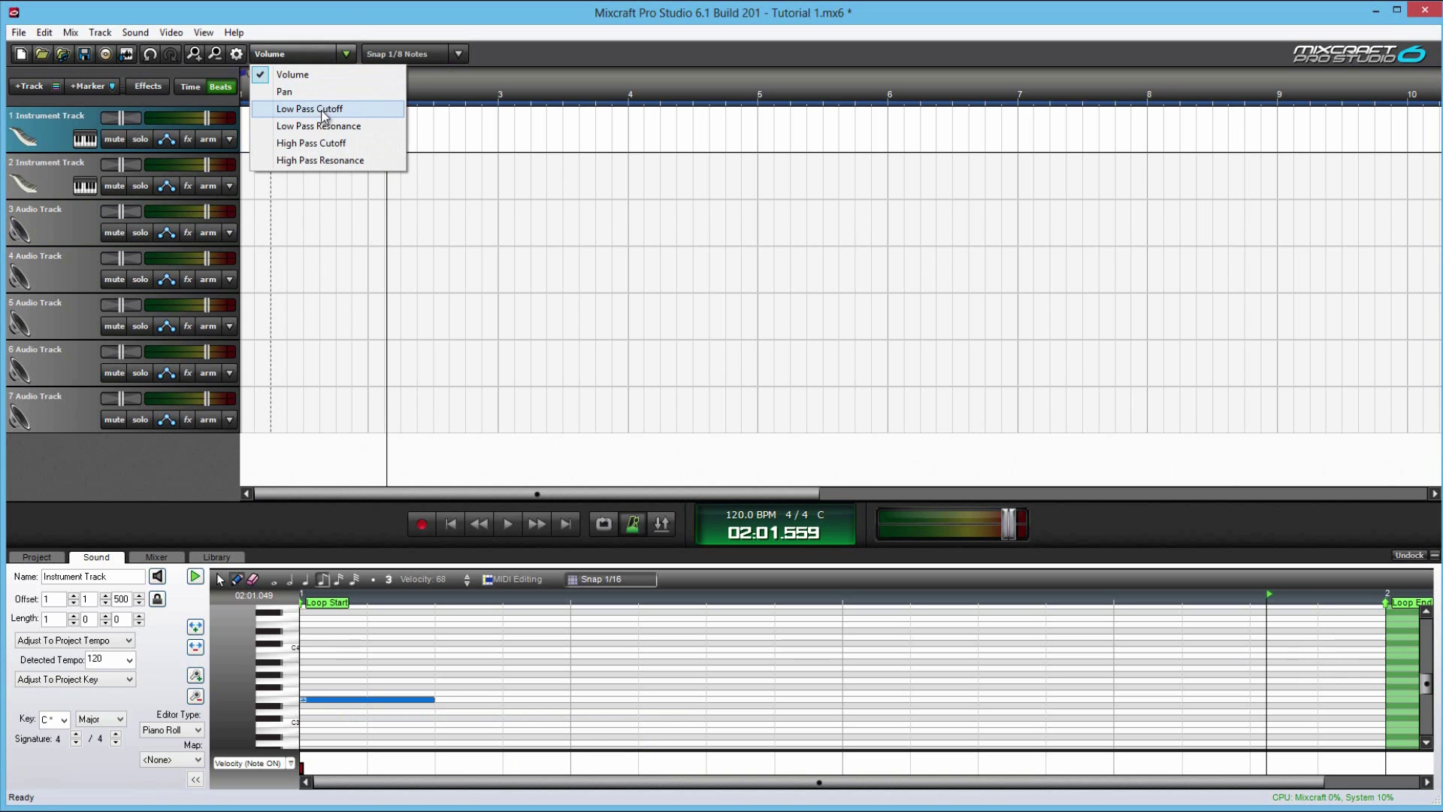
pyautogui.click(323, 110)
pyautogui.moveTo(309, 114); pyautogui.dragTo(295, 114)
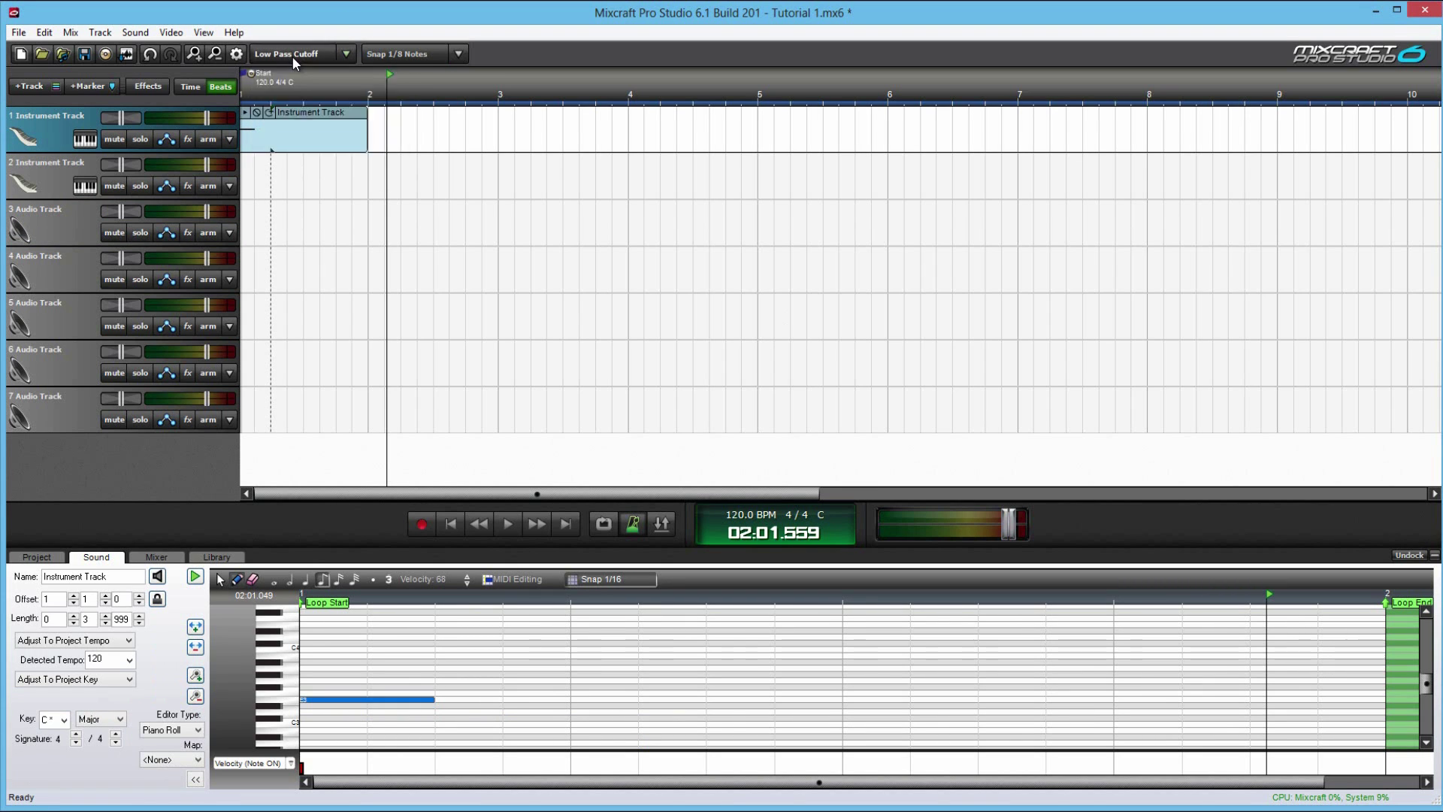
pyautogui.click(293, 56)
pyautogui.click(300, 107)
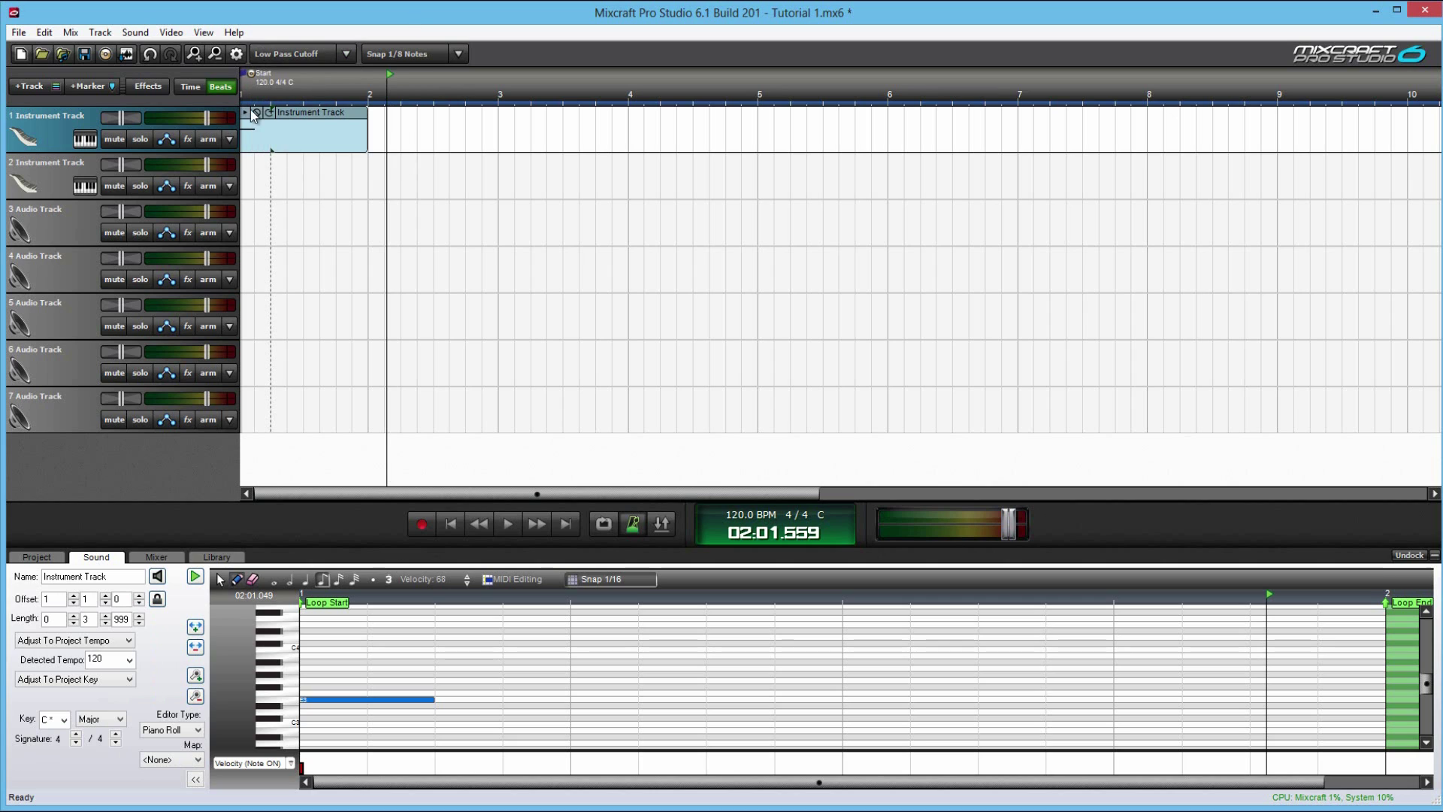
# Draw a rising-then-falling low-pass envelope on the clip, then delete the clip.
pyautogui.click(287, 123)
pyautogui.moveTo(248, 122); pyautogui.dragTo(245, 149)
pyautogui.moveTo(288, 122); pyautogui.dragTo(281, 139)
pyautogui.moveTo(363, 121); pyautogui.dragTo(366, 133)
pyautogui.click(320, 136)
pyautogui.press('Delete')
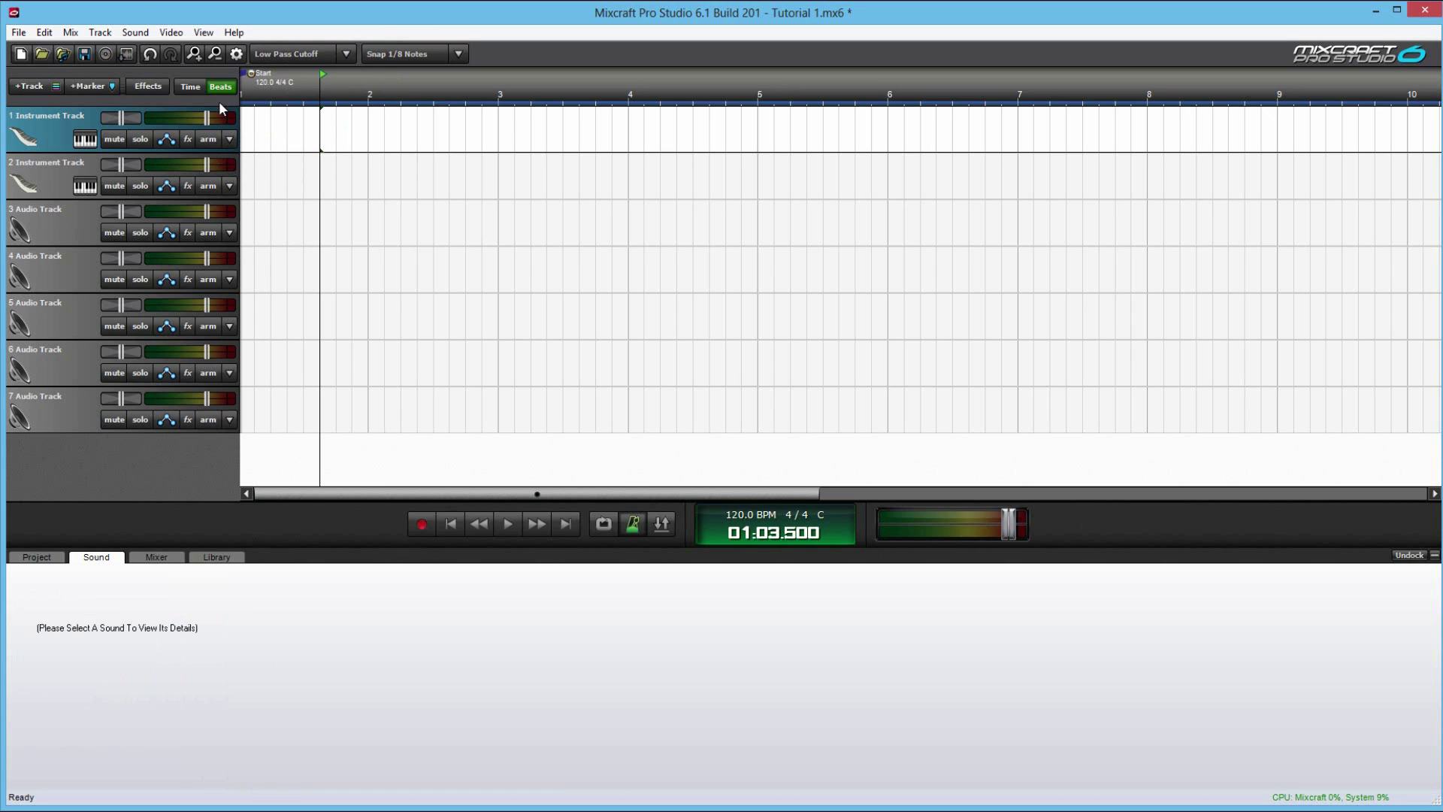
# Return the playhead to the start and turn grid snapping off.
pyautogui.click(243, 124)
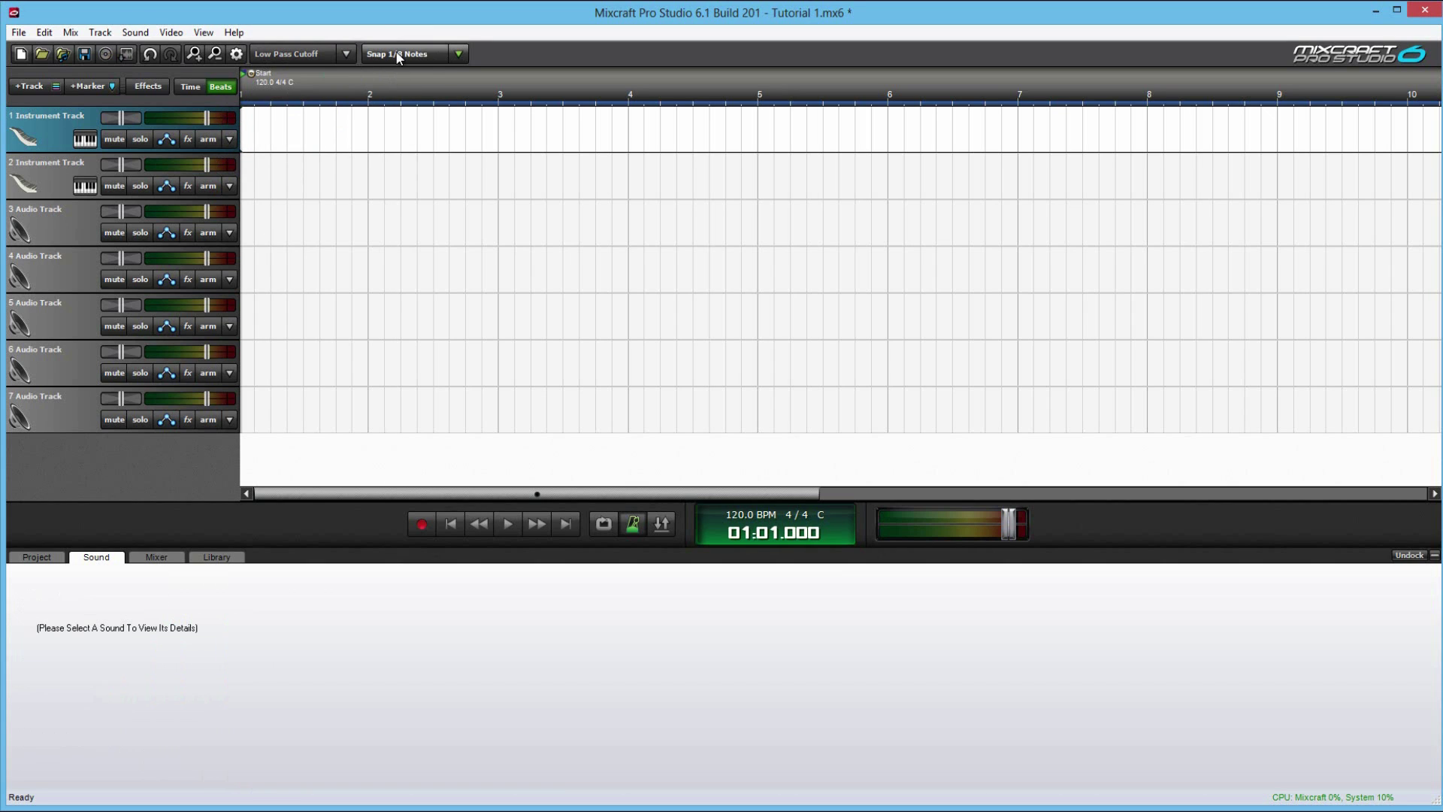
pyautogui.click(419, 59)
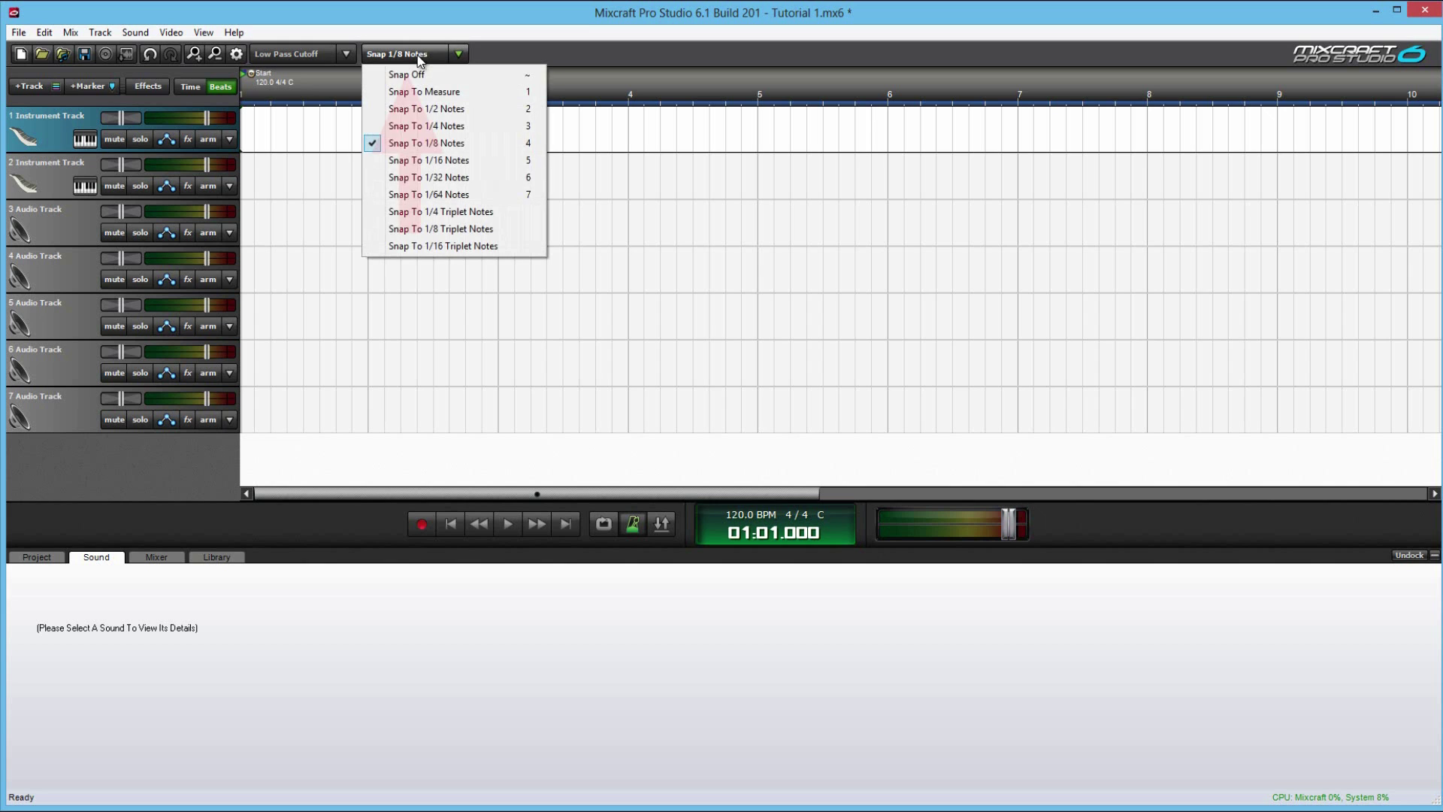
pyautogui.click(462, 75)
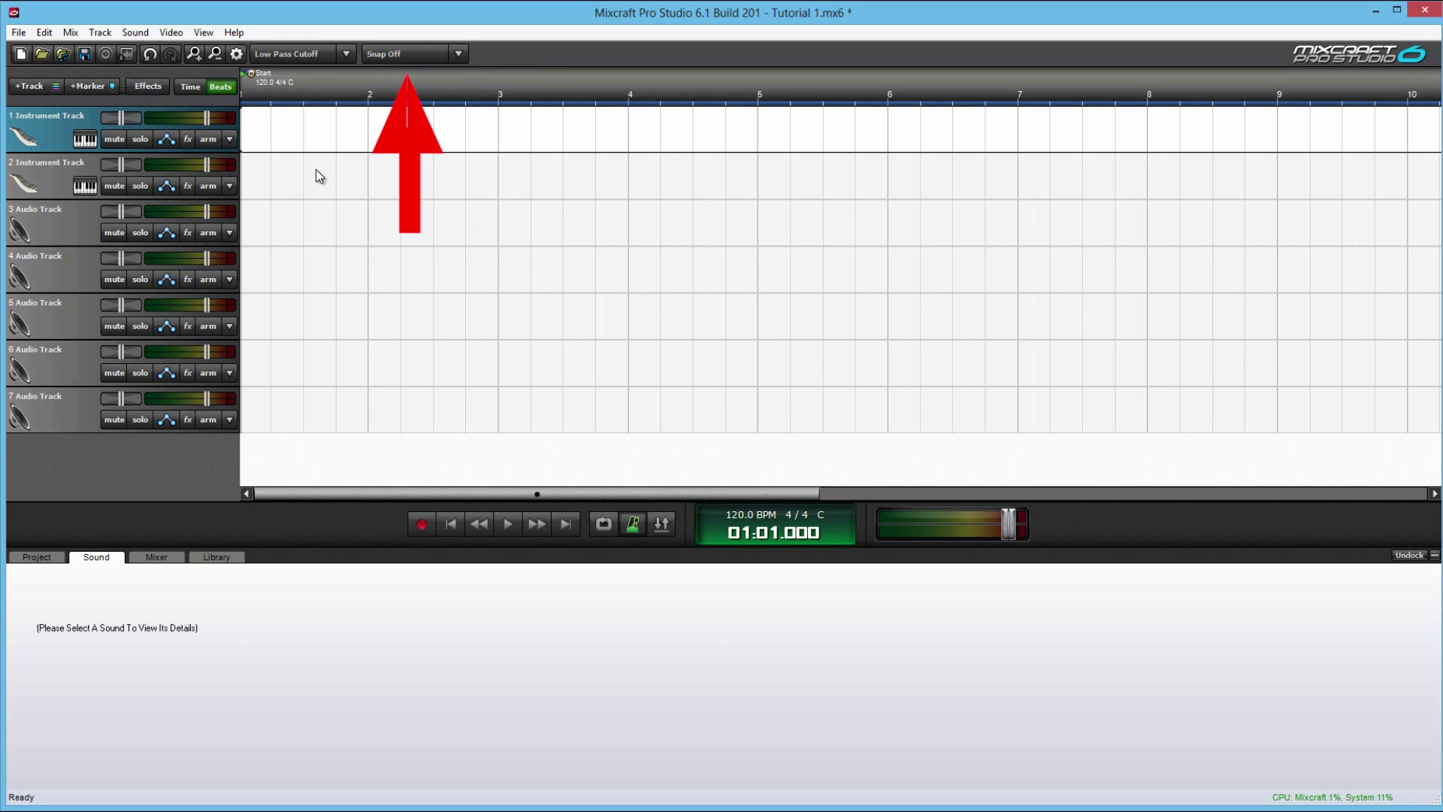
pyautogui.scroll(3, 432, 359)
pyautogui.moveTo(542, 494); pyautogui.dragTo(410, 485)
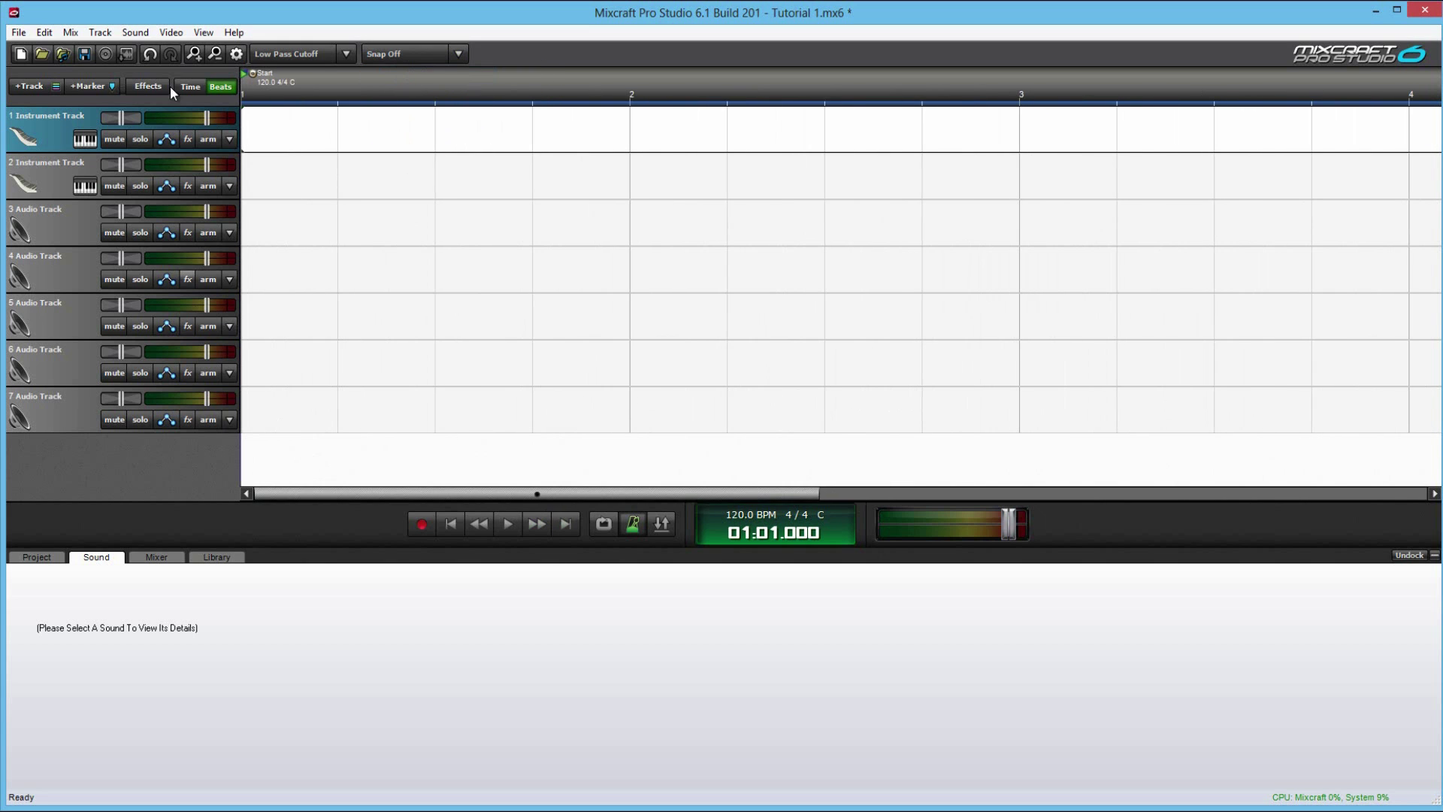
# Set snapping to whole measures and step the playhead through bars 2 to 6.
pyautogui.click(410, 53)
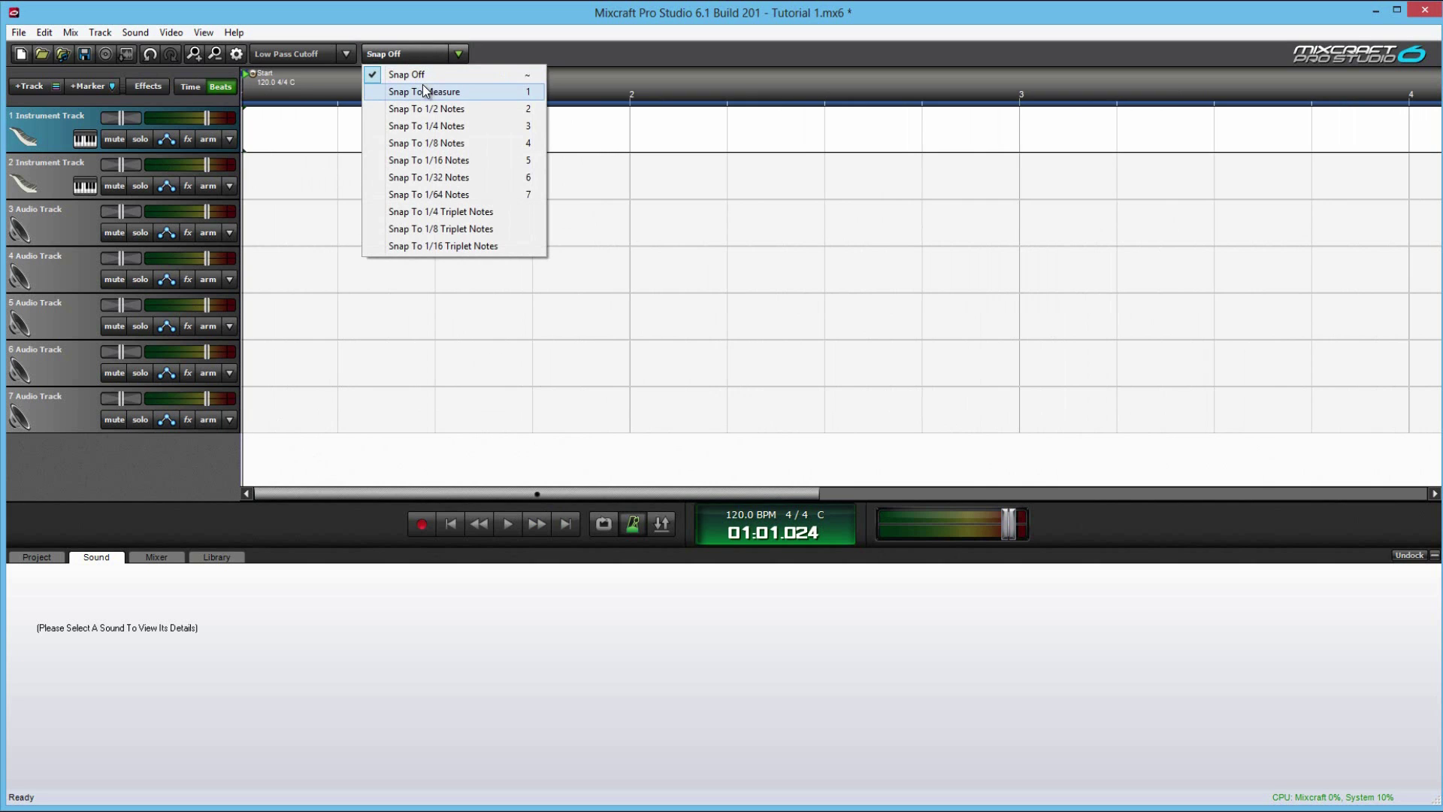
pyautogui.click(464, 92)
pyautogui.scroll(-3, 391, 171)
pyautogui.click(397, 134)
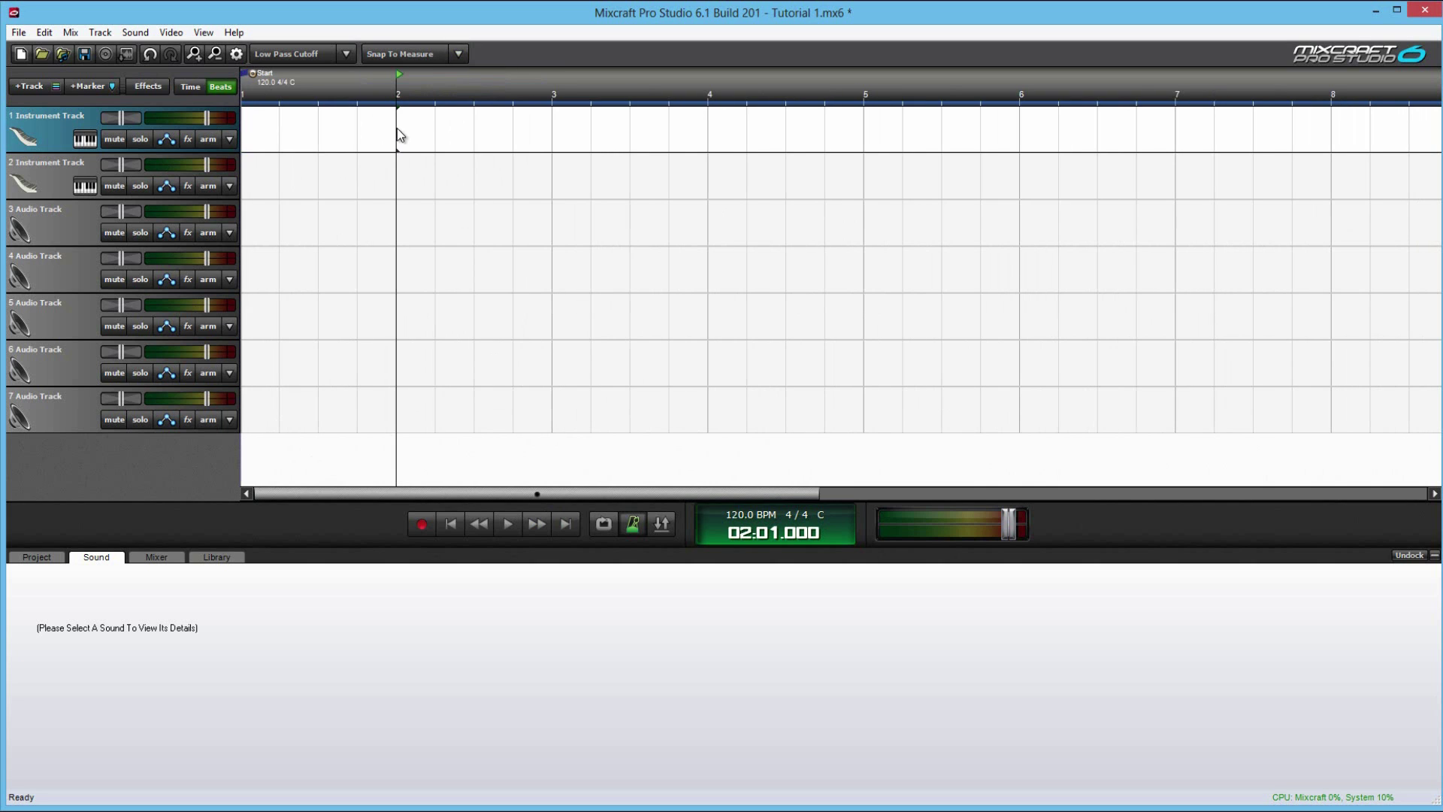
pyautogui.click(547, 124)
pyautogui.click(708, 129)
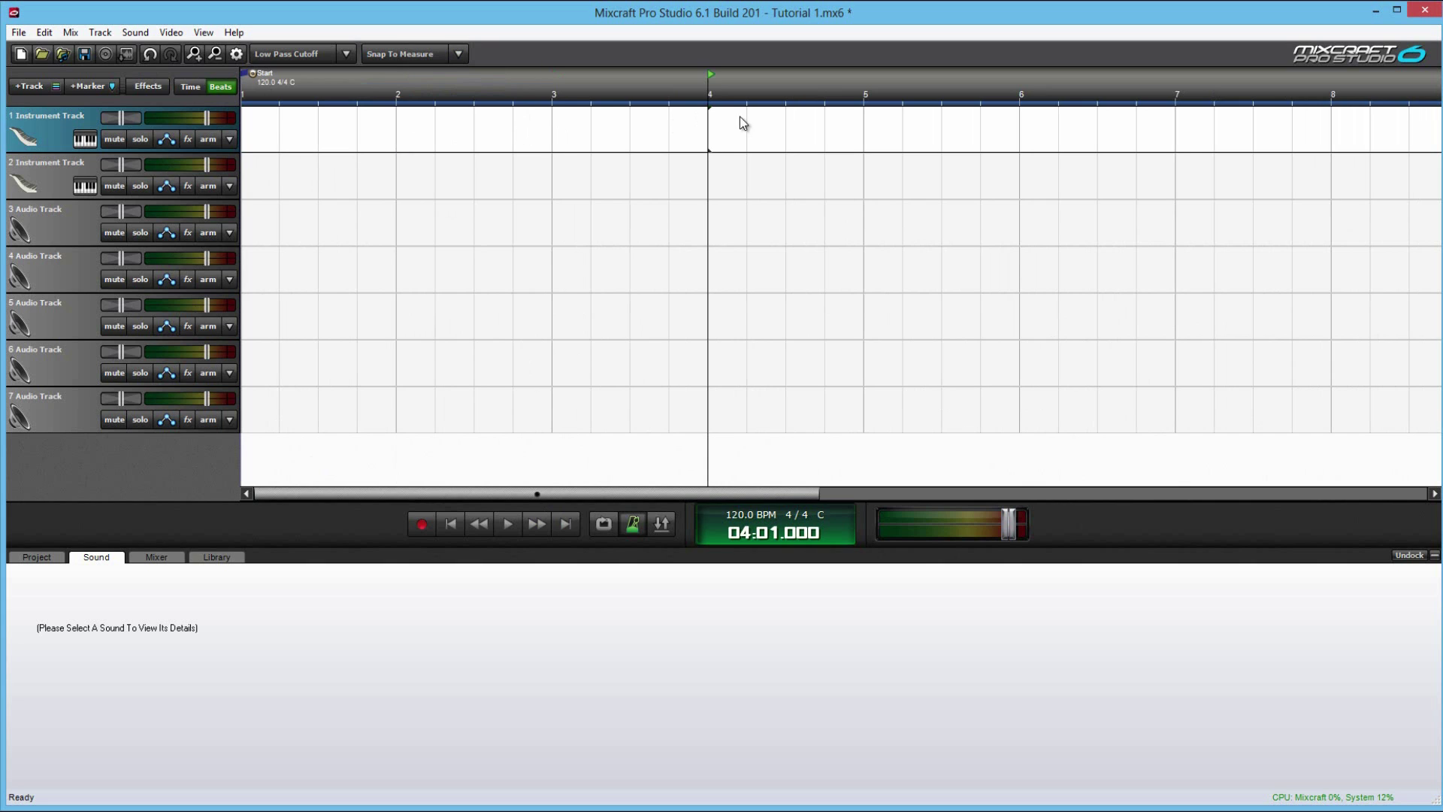
pyautogui.click(861, 131)
pyautogui.click(1016, 121)
pyautogui.click(419, 53)
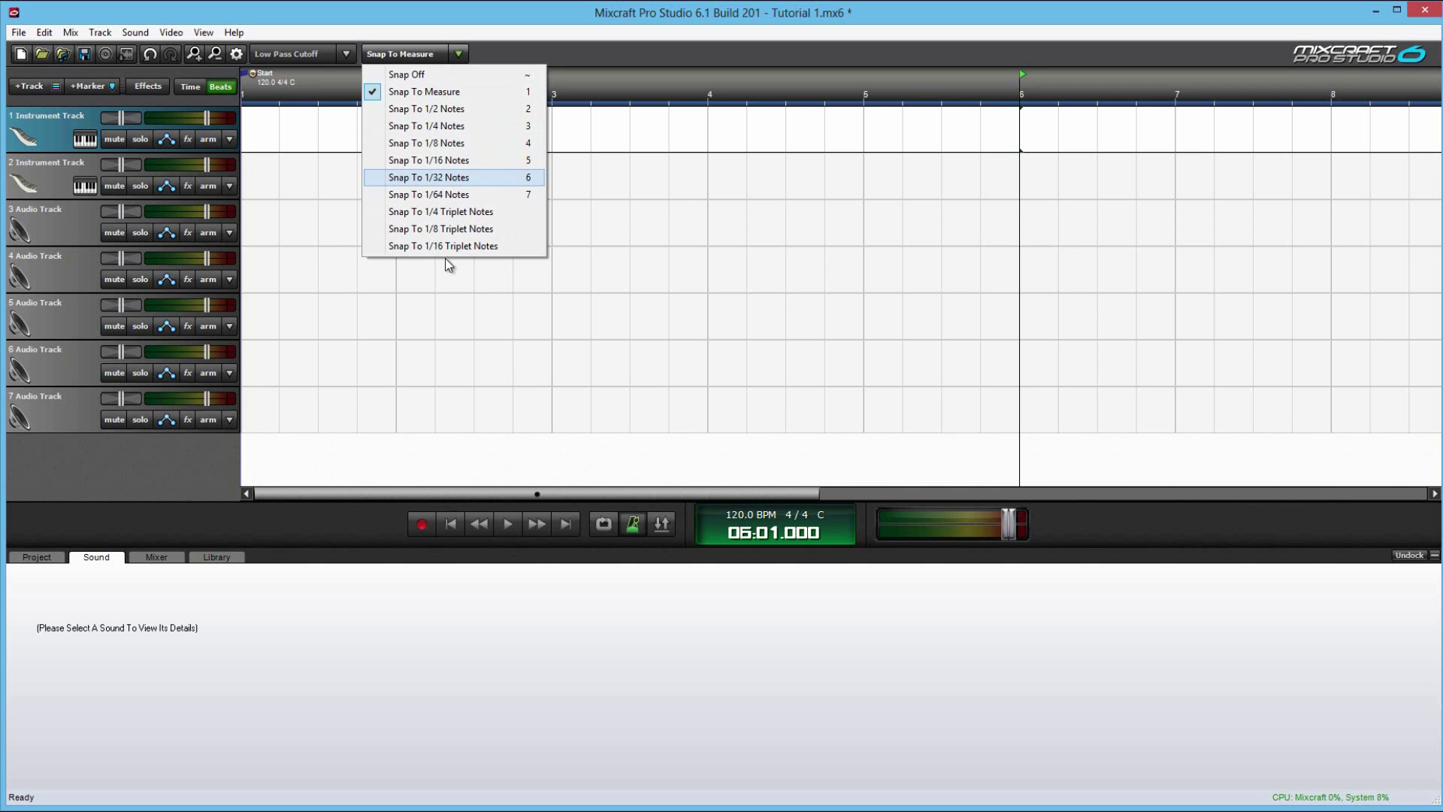
# Toggle looped playback on and off, show the loop library, and put Bass on track 3.
pyautogui.click(244, 151)
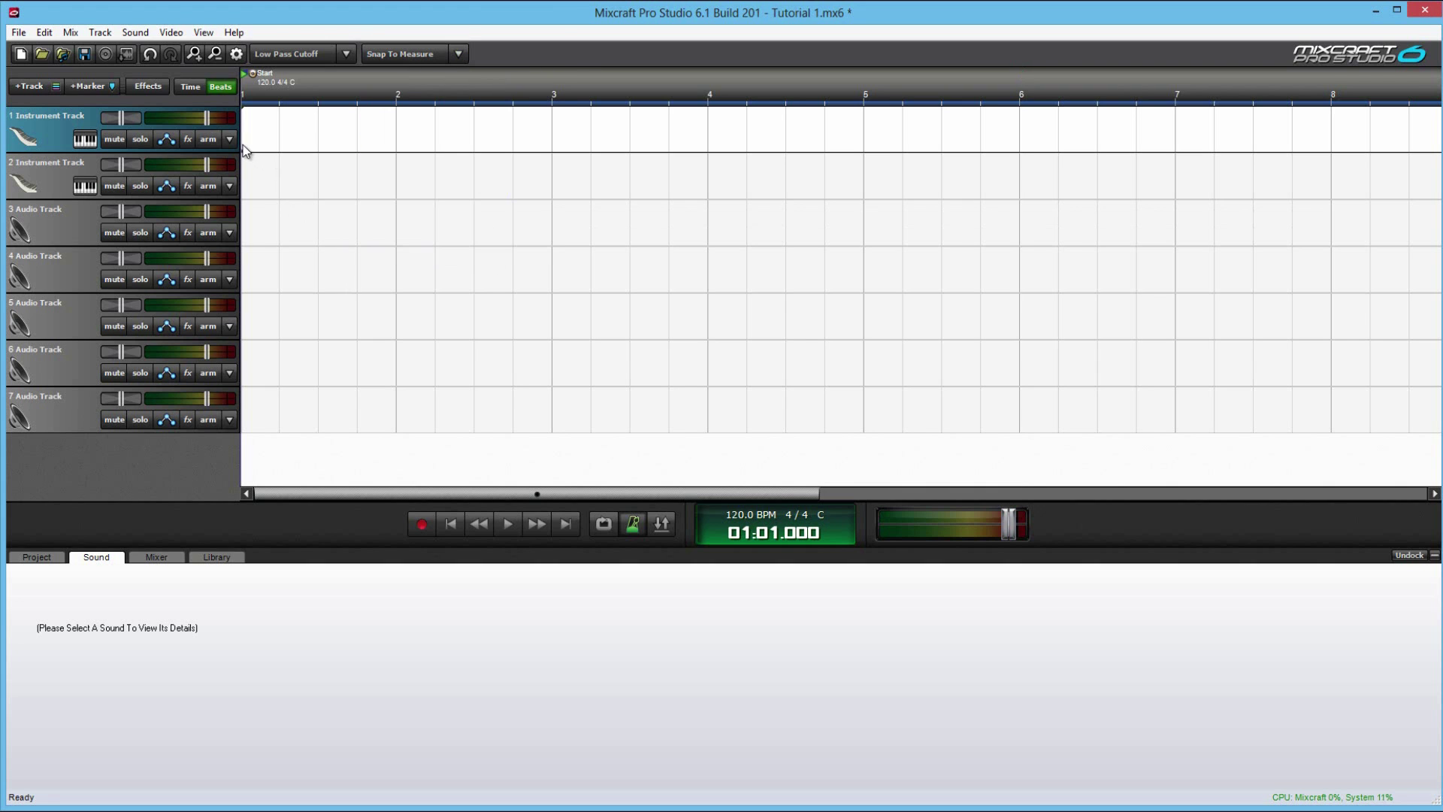
pyautogui.scroll(-5, 520, 268)
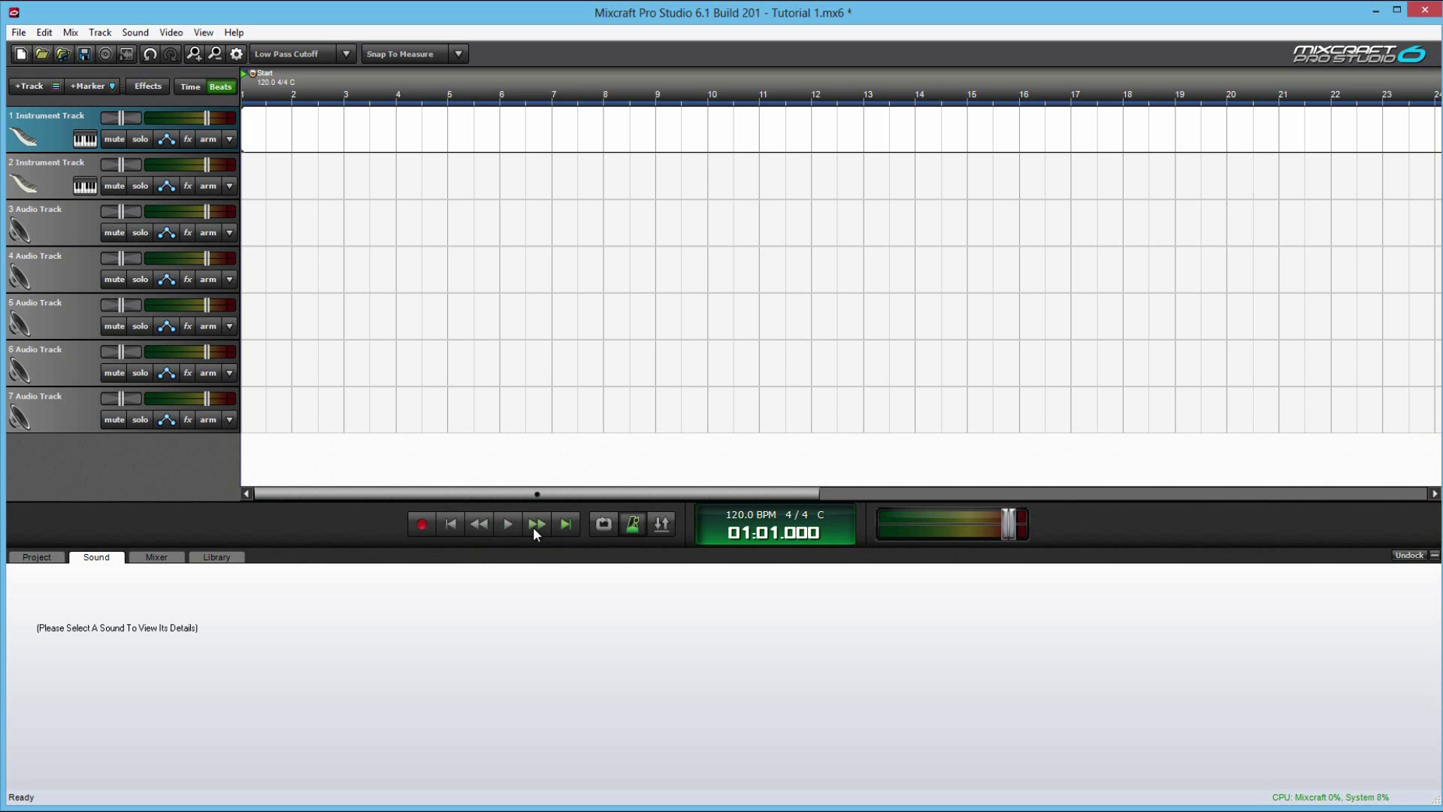
pyautogui.click(601, 526)
pyautogui.click(605, 524)
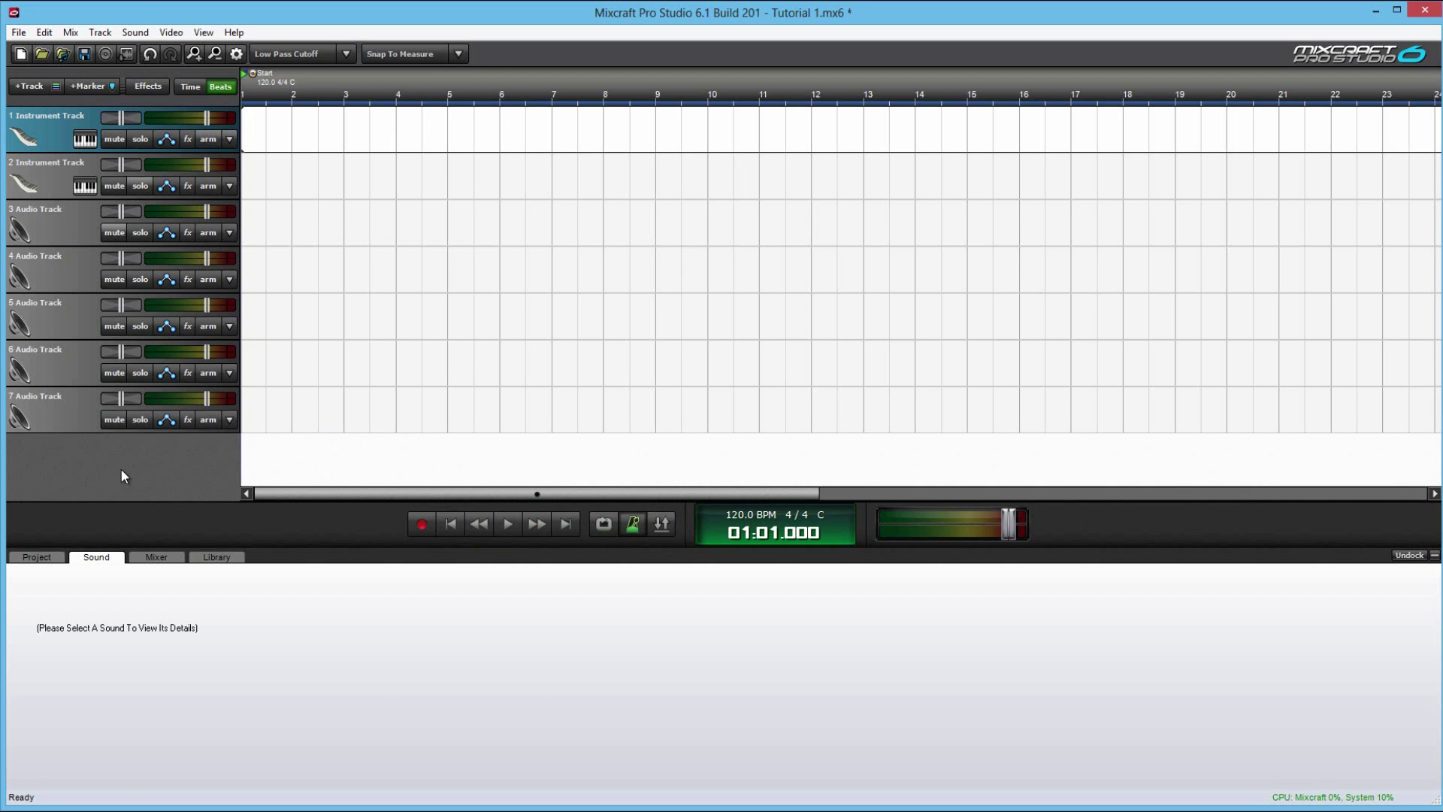
pyautogui.click(215, 556)
pyautogui.moveTo(205, 723)
pyautogui.mouseDown()
pyautogui.moveTo(186, 426)
pyautogui.moveTo(212, 173)
pyautogui.mouseUp()
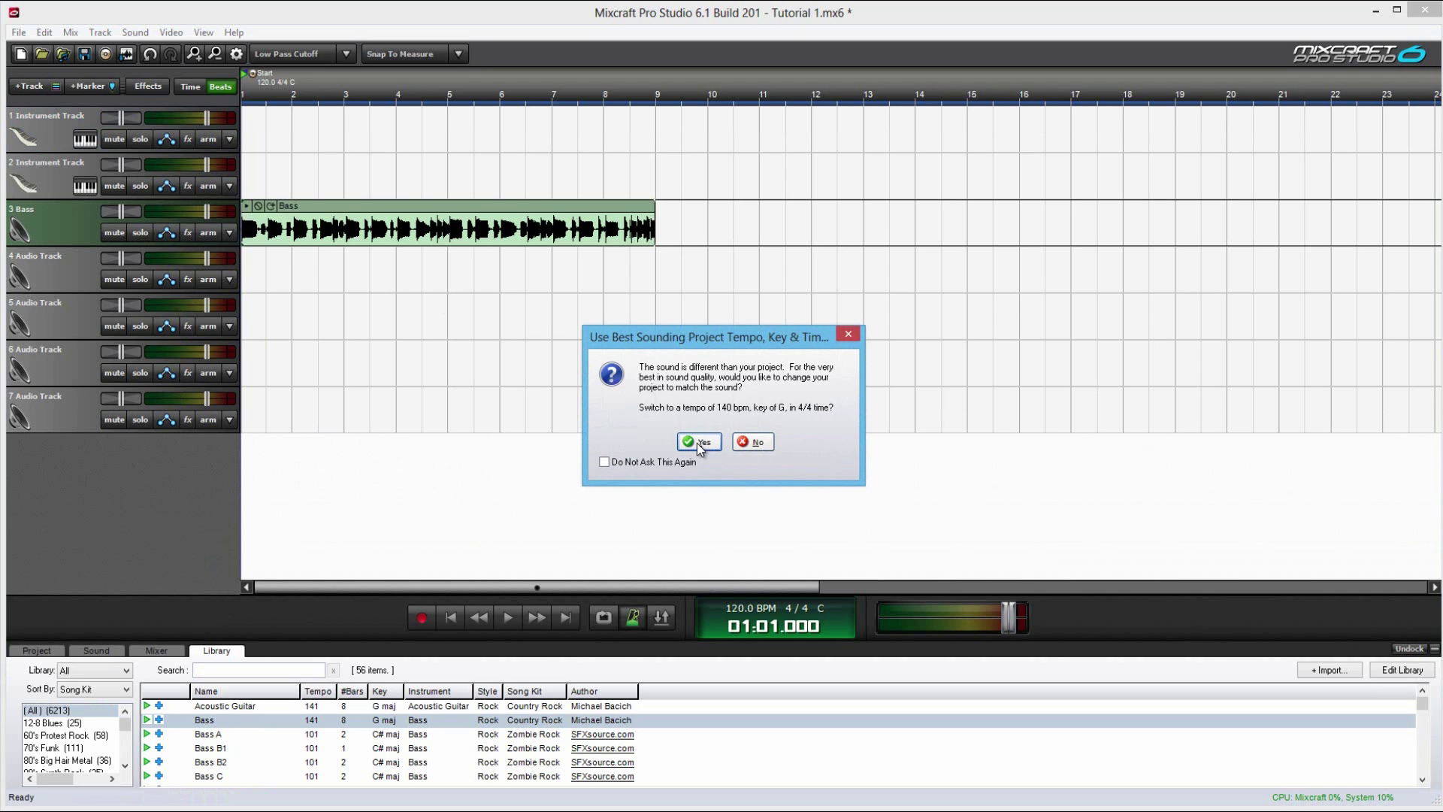
# Accept matching the project tempo and key to the Bass loop (141 BPM, G).
pyautogui.moveTo(736, 337); pyautogui.dragTo(748, 358)
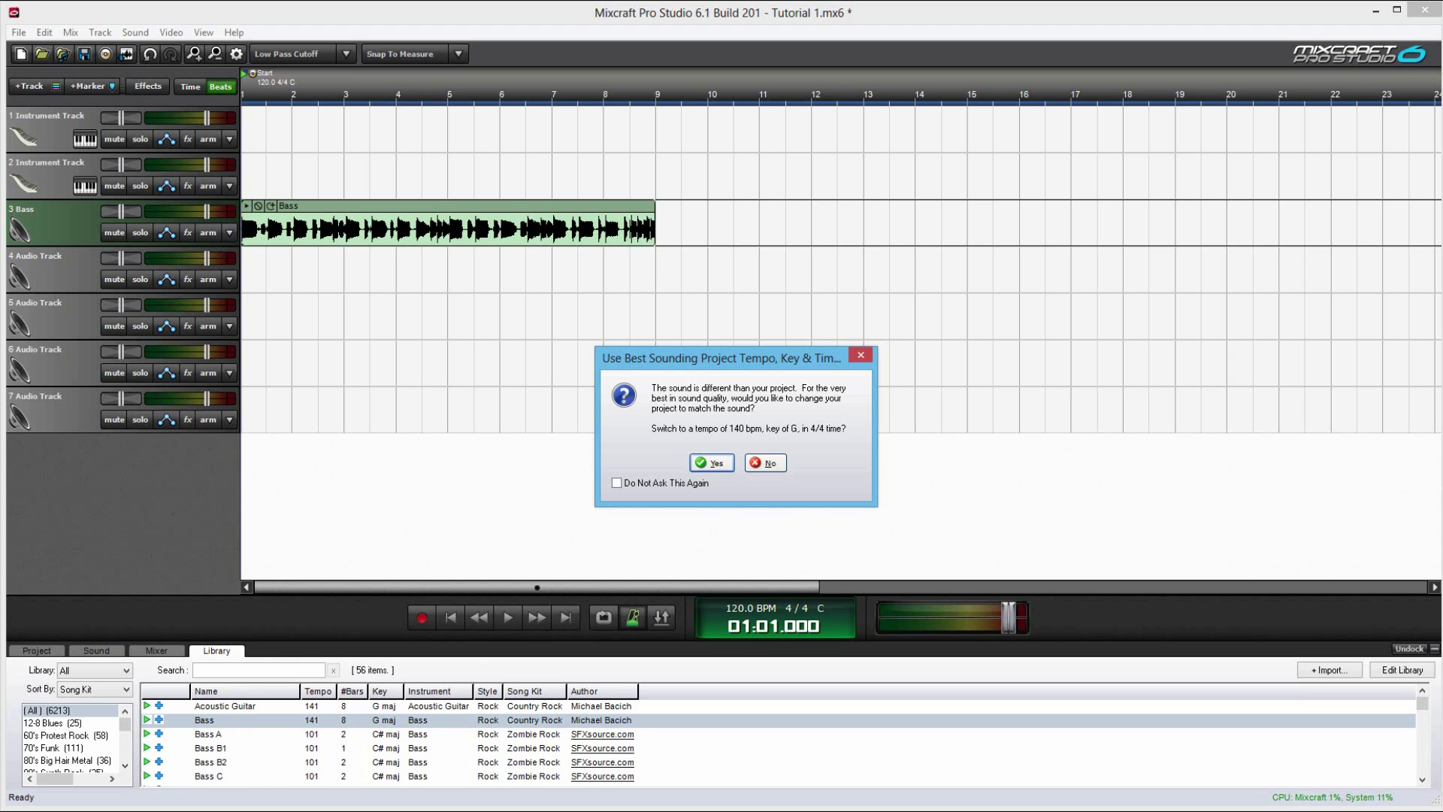
pyautogui.moveTo(730, 372); pyautogui.dragTo(756, 453)
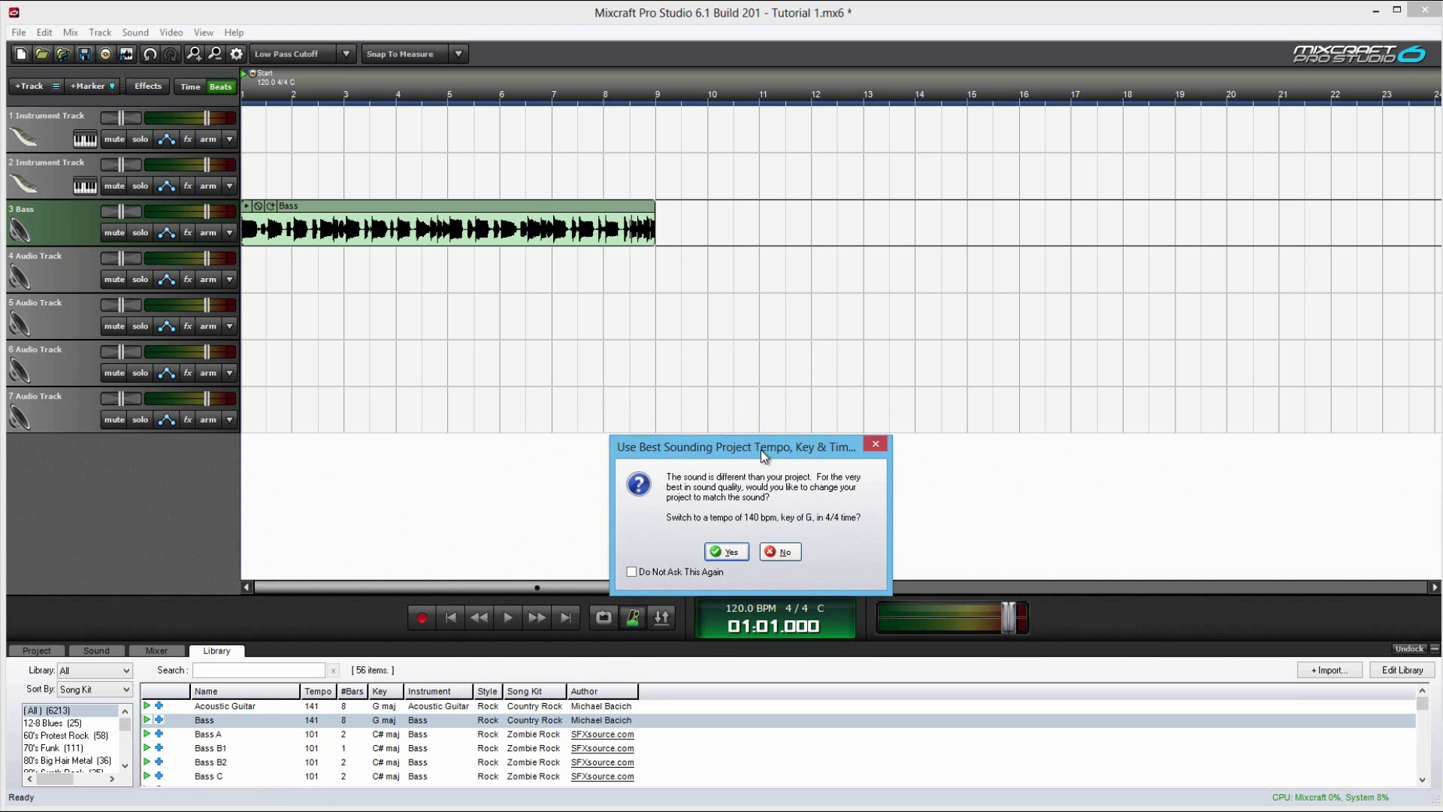
pyautogui.moveTo(761, 449); pyautogui.dragTo(754, 430)
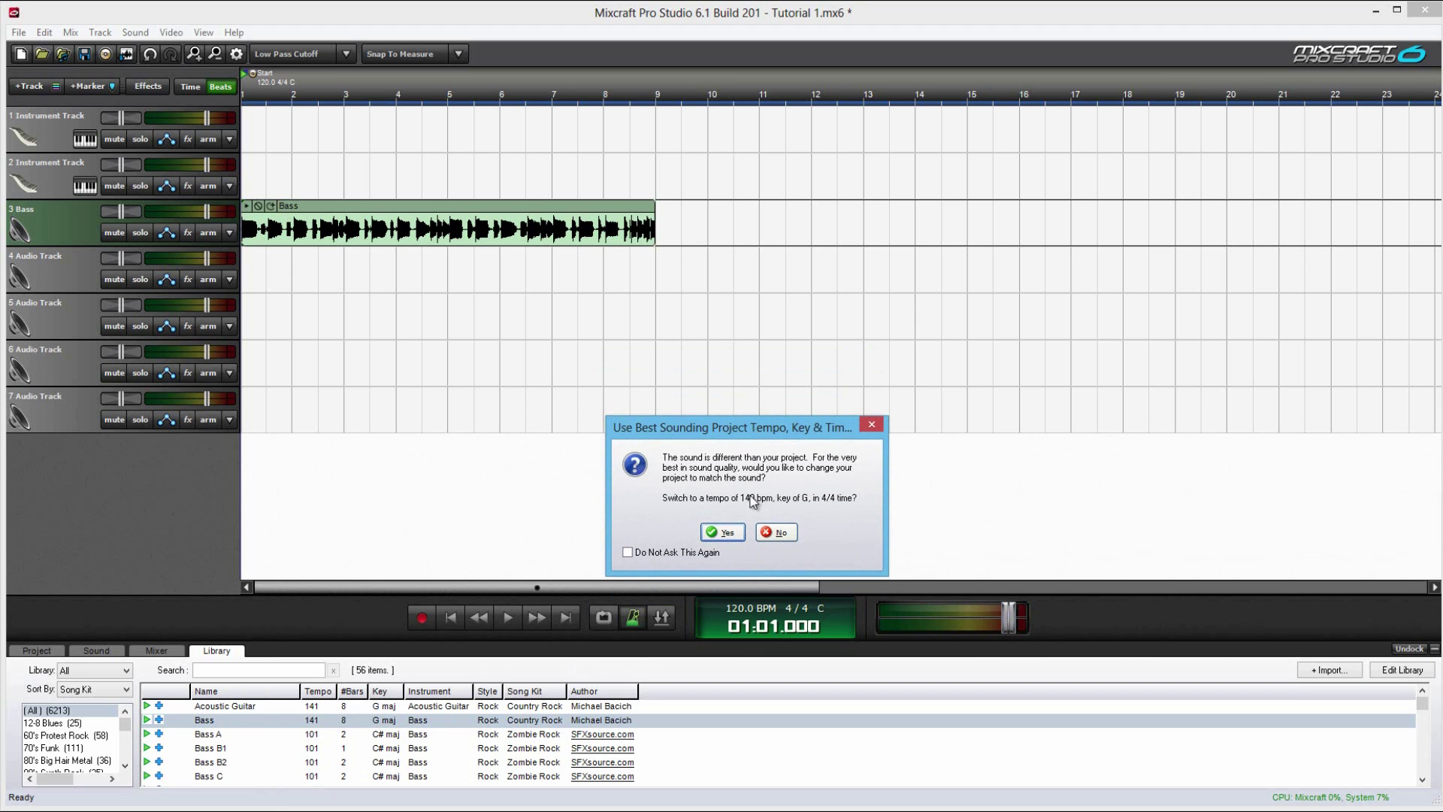
pyautogui.click(726, 535)
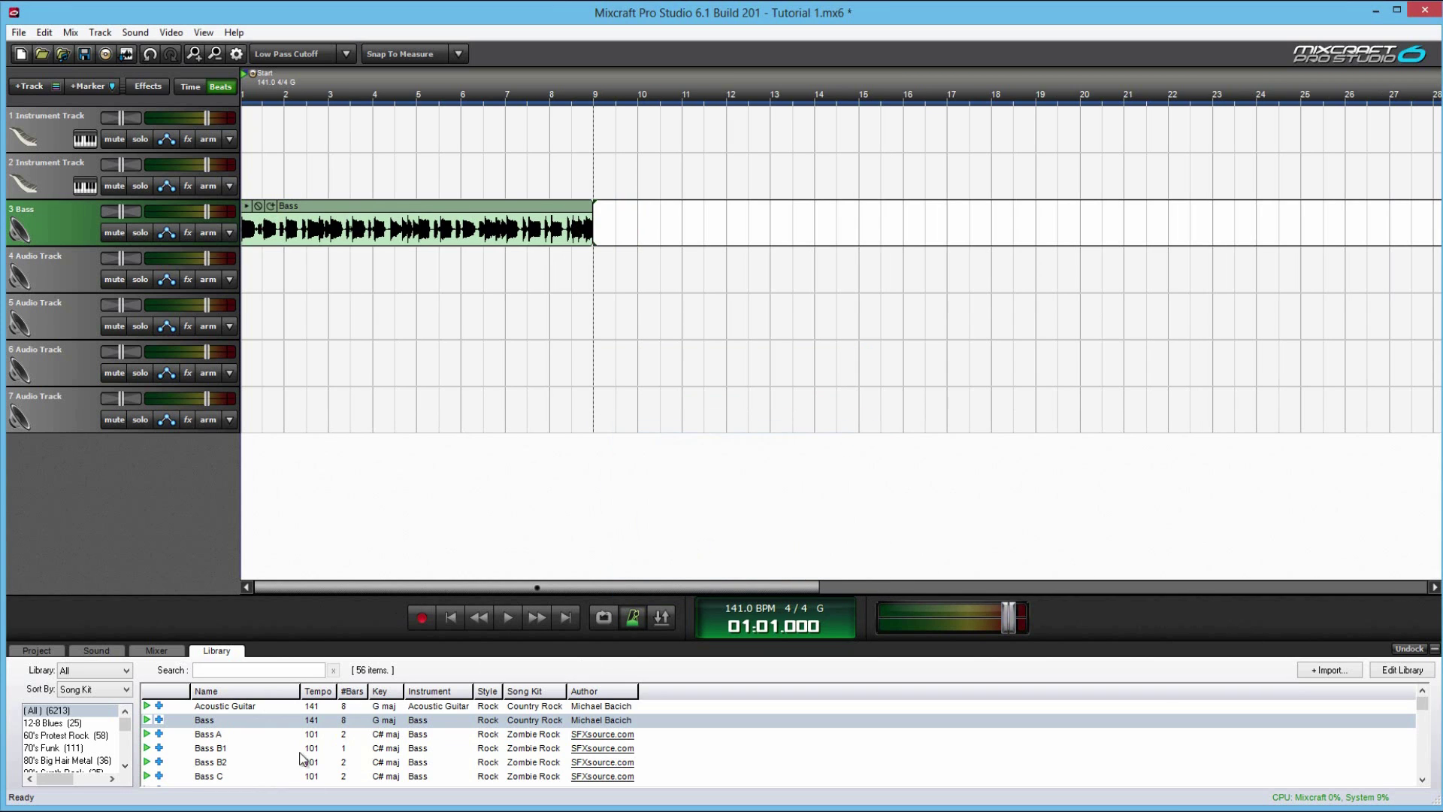
# Place the Synth D1 loop on track 4 and move it to start after Bass.
pyautogui.scroll(-8, 245, 759)
pyautogui.scroll(-6, 244, 760)
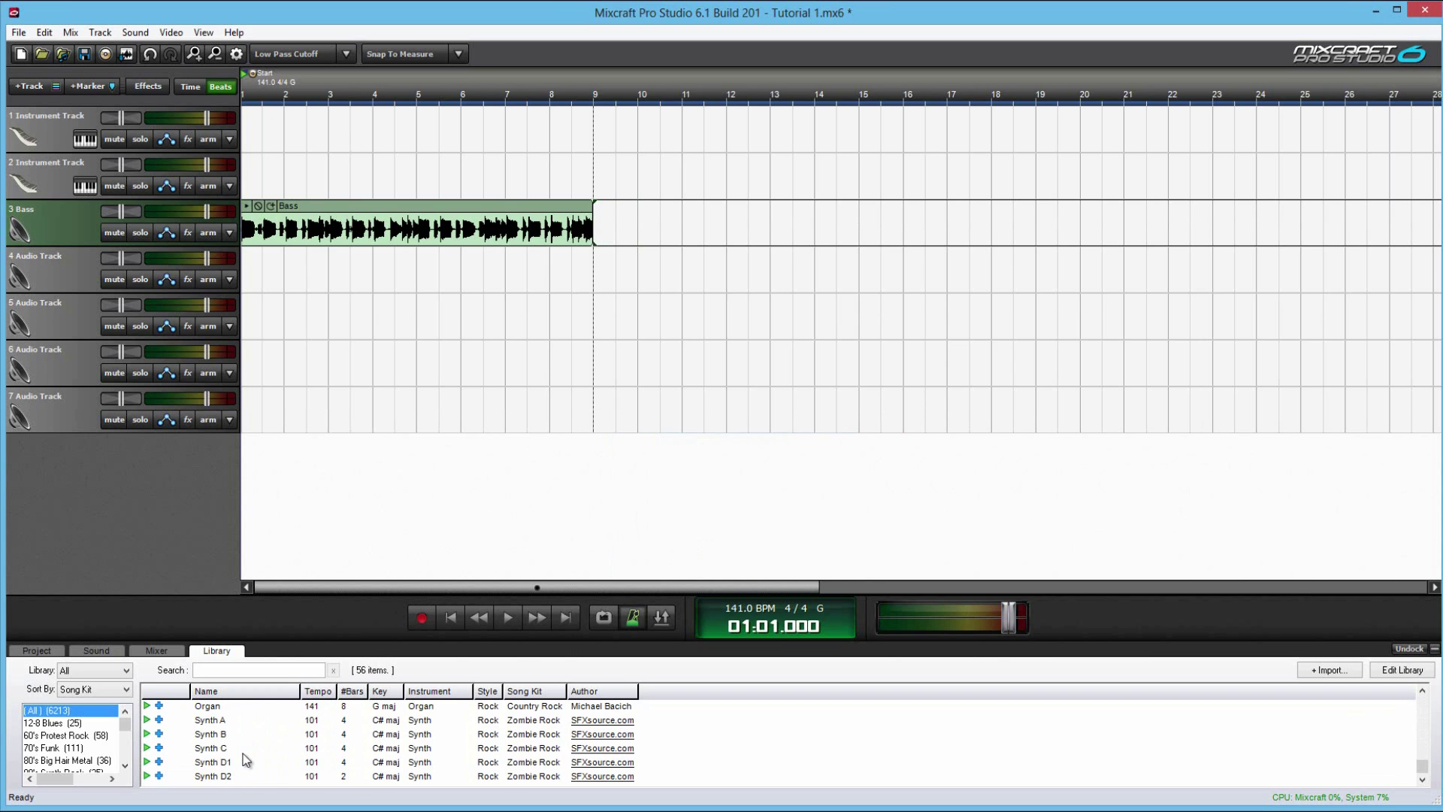
pyautogui.moveTo(242, 760); pyautogui.dragTo(285, 270)
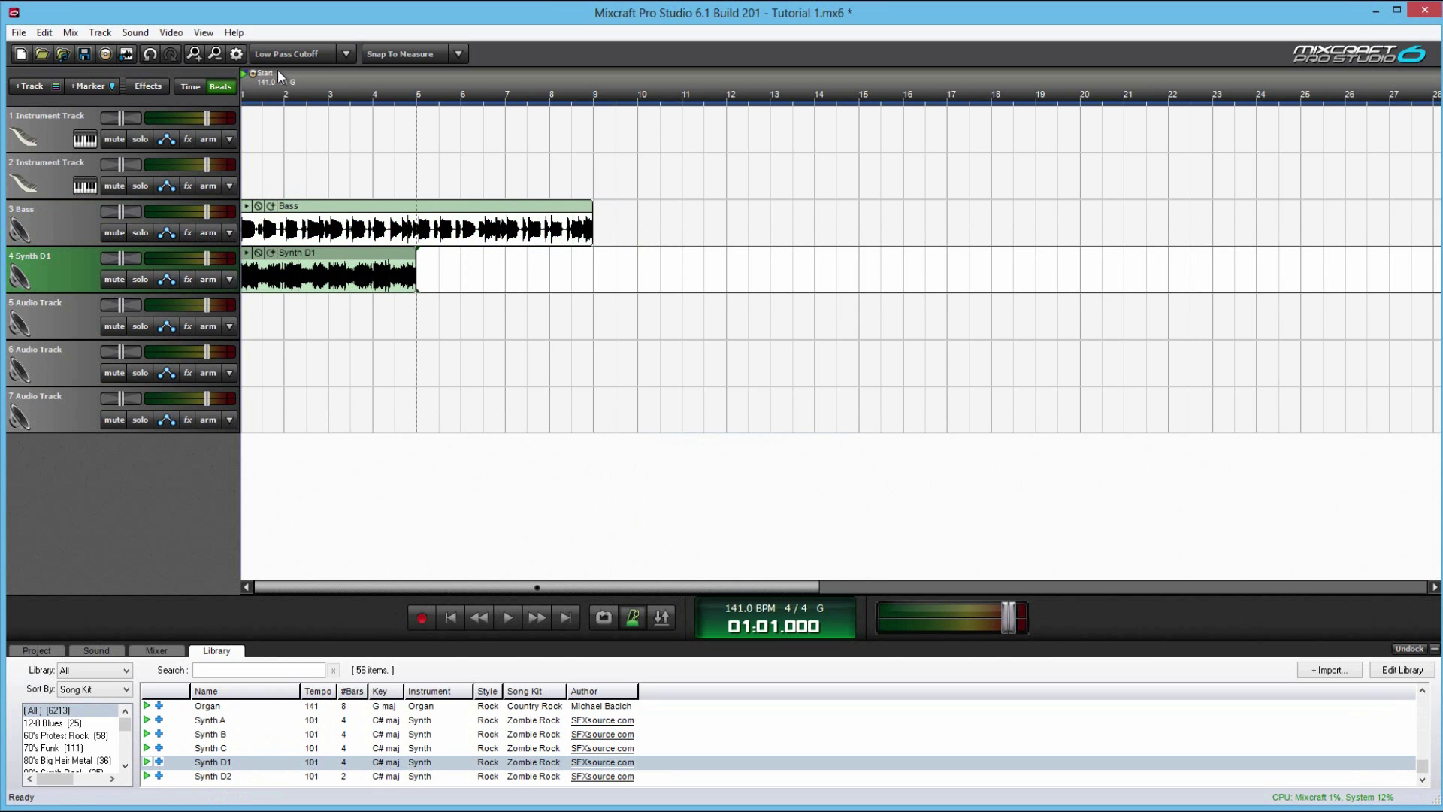
pyautogui.moveTo(285, 79); pyautogui.dragTo(327, 89)
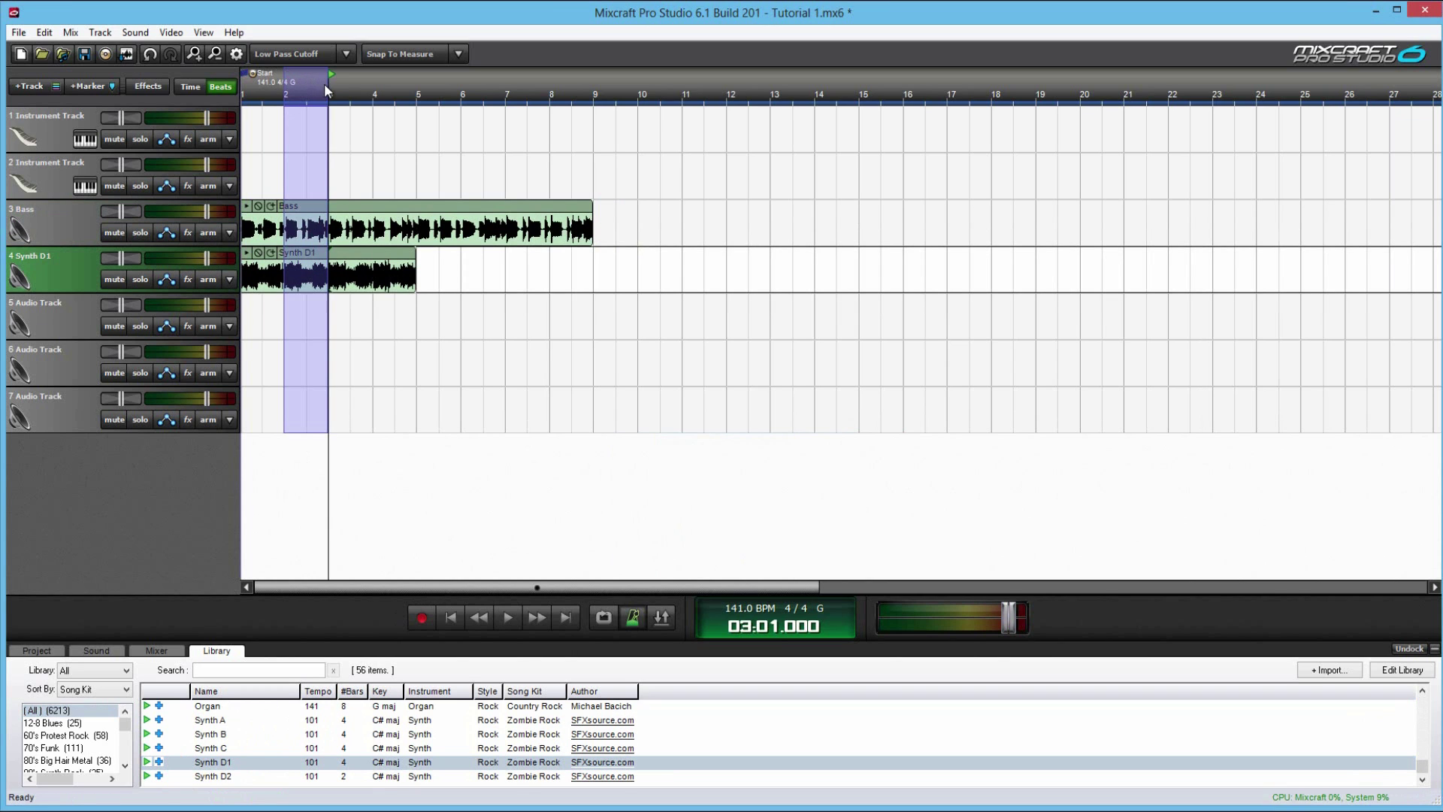
pyautogui.click(340, 155)
pyautogui.moveTo(325, 255); pyautogui.dragTo(665, 263)
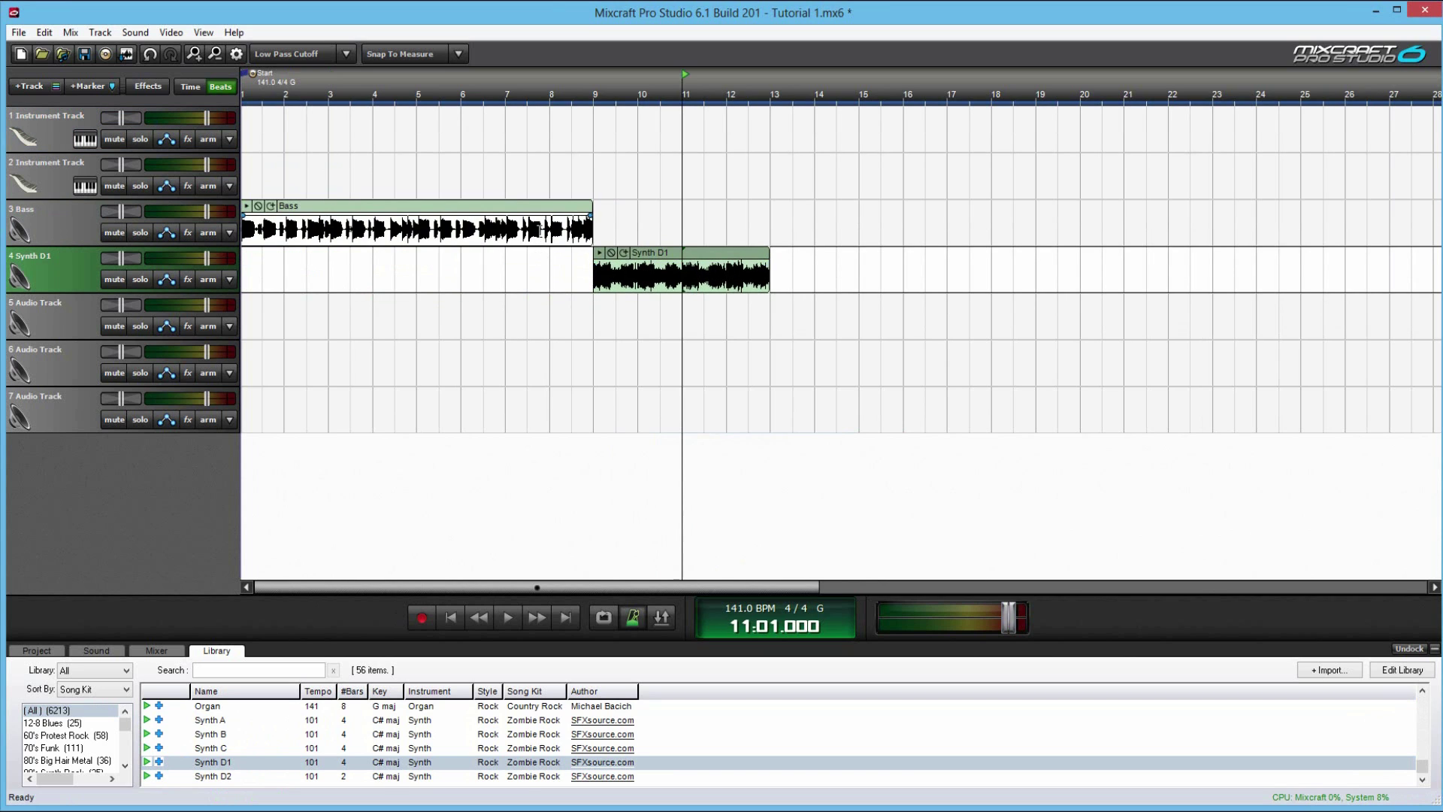
# Delete the Synth D1 and Bass clips and move the playhead to bar 3.
pyautogui.press('Delete')
pyautogui.click(519, 226)
pyautogui.press('Delete')
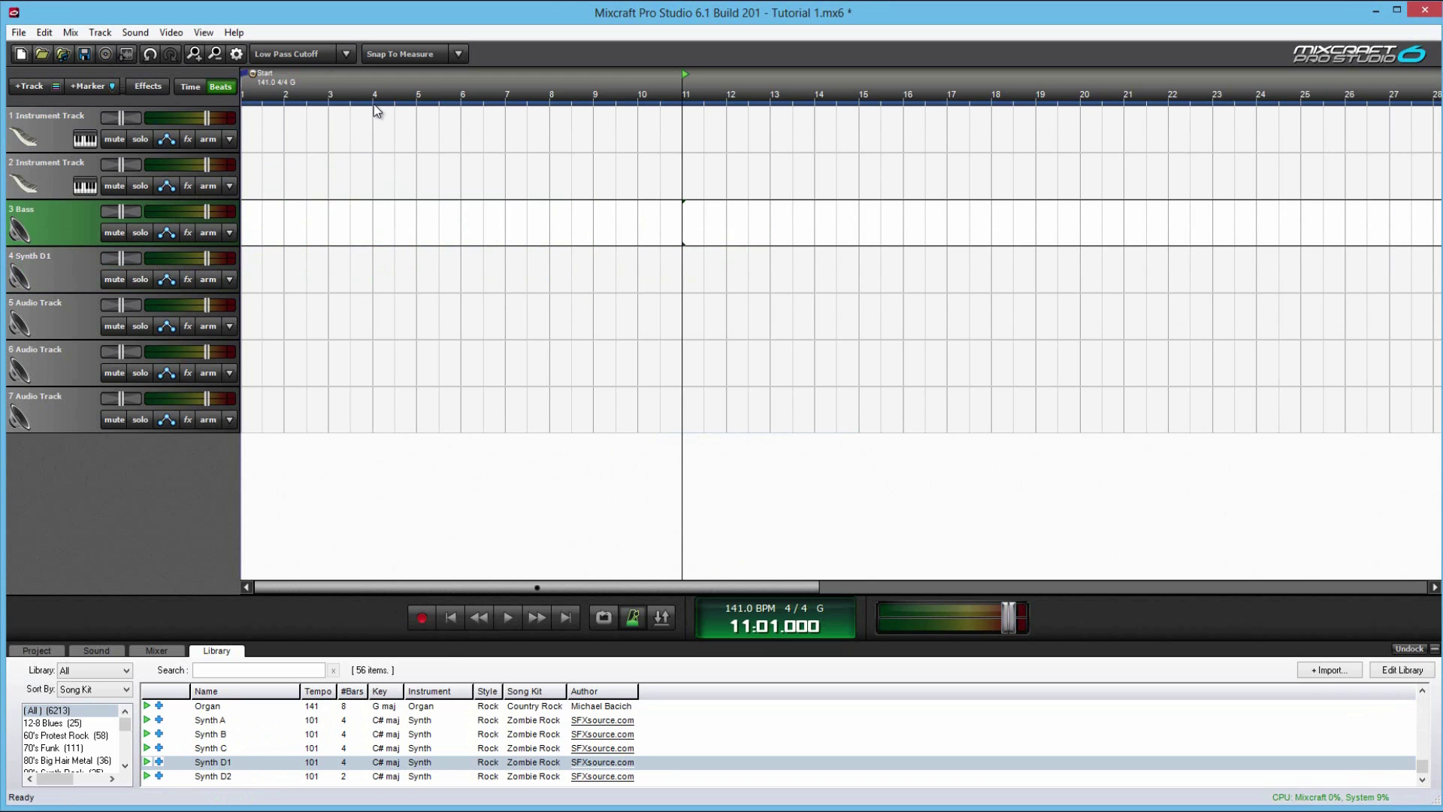
pyautogui.click(331, 227)
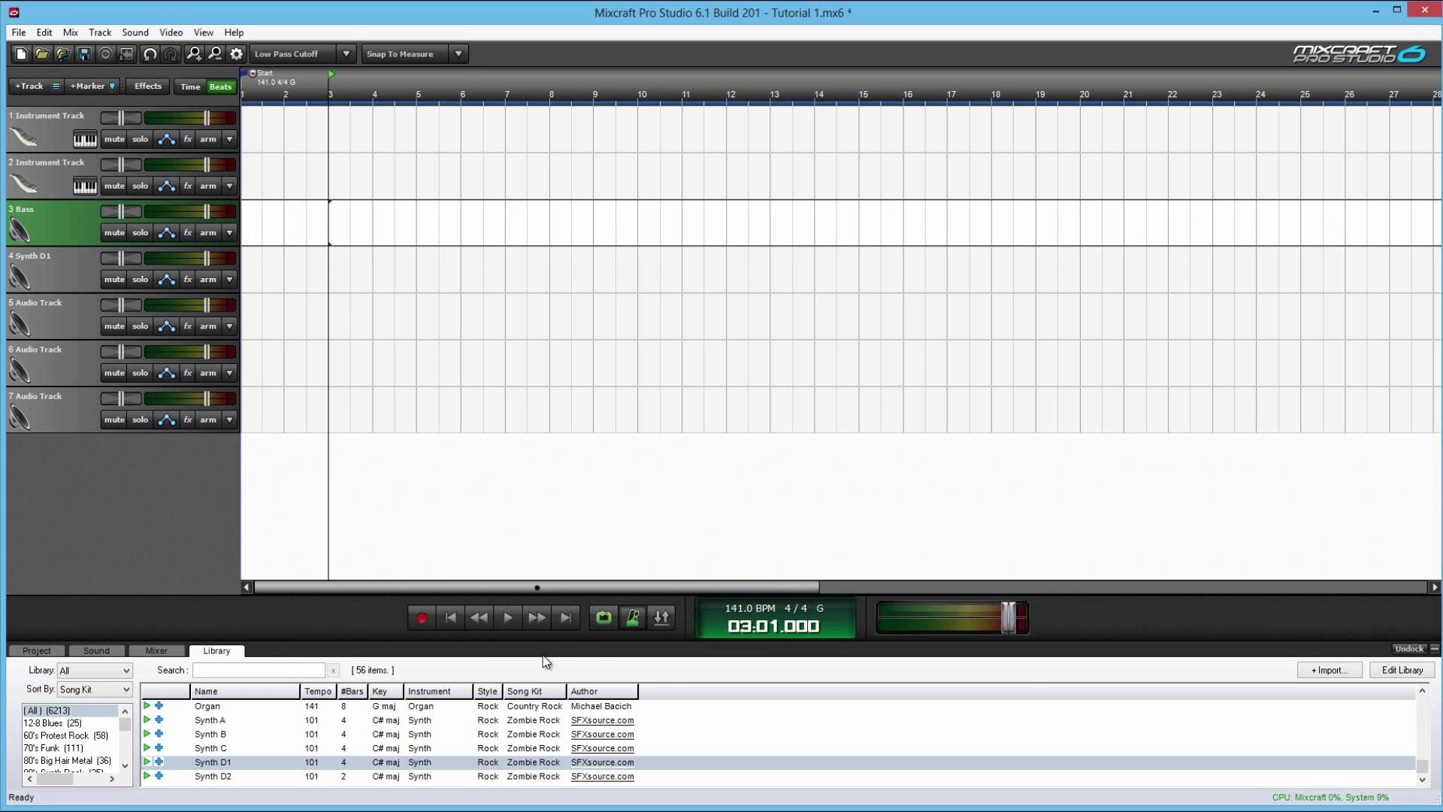
# Place the Organ loop on track 3 and loop the region from bar 1 to bar 9.
pyautogui.click(224, 706)
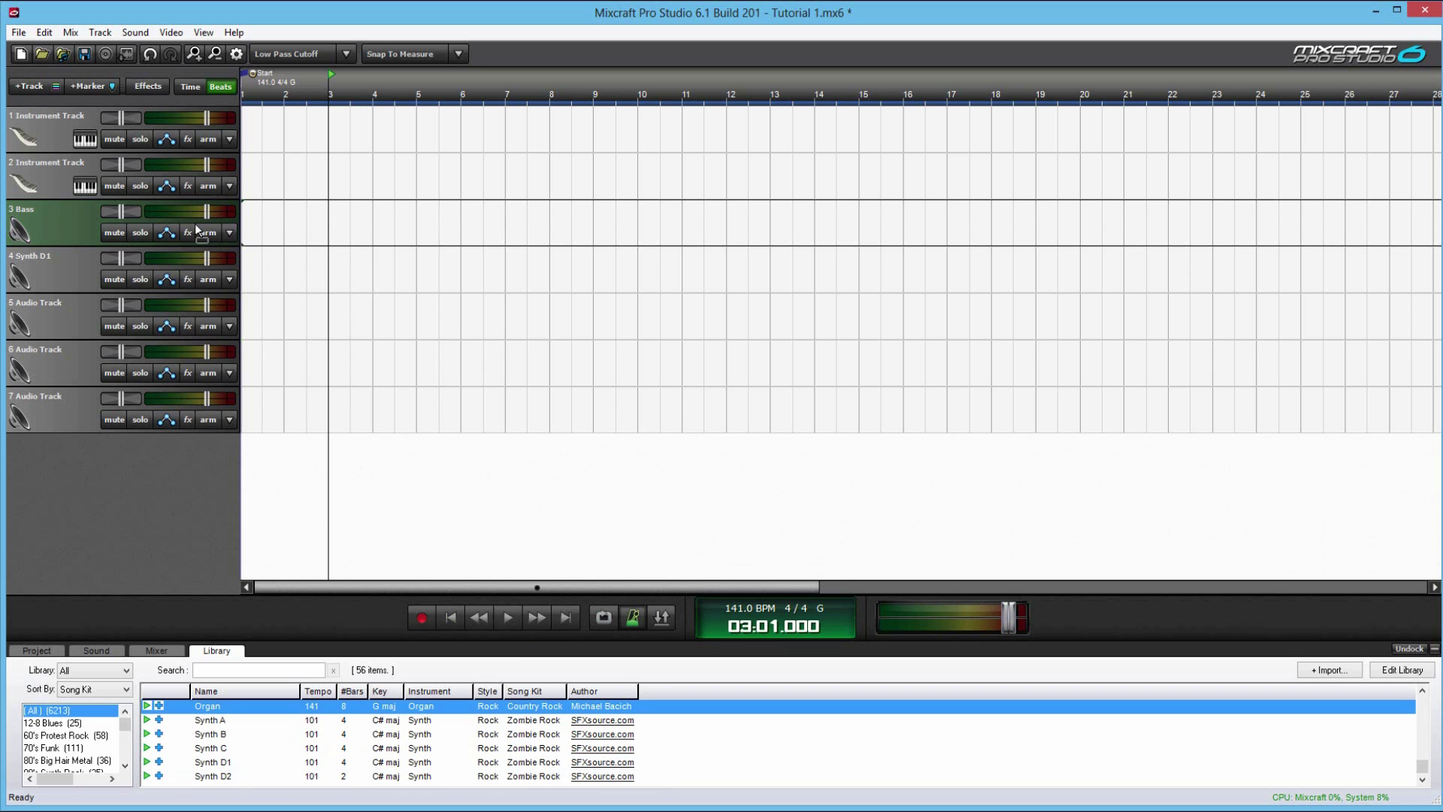
pyautogui.moveTo(195, 223); pyautogui.dragTo(197, 224)
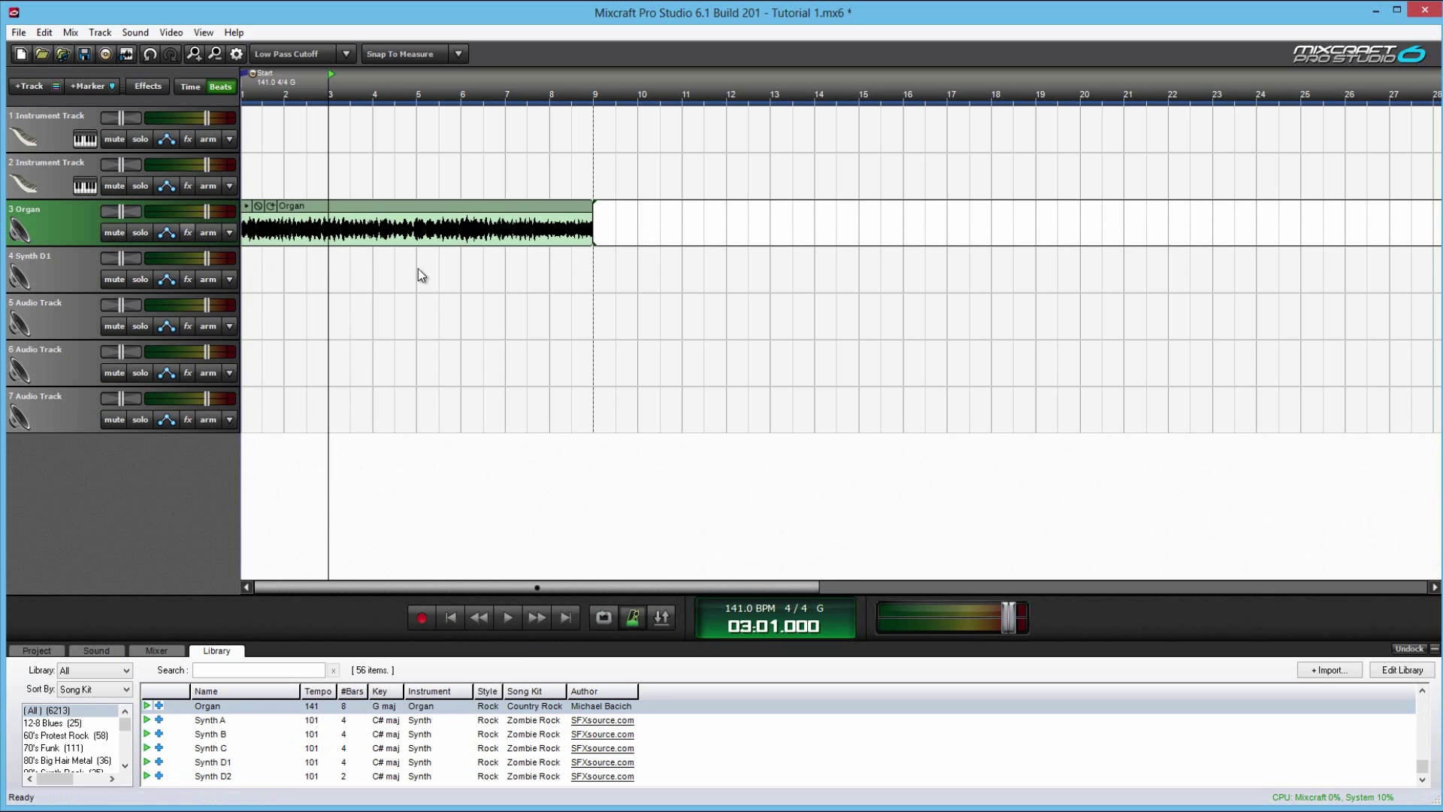
pyautogui.click(602, 618)
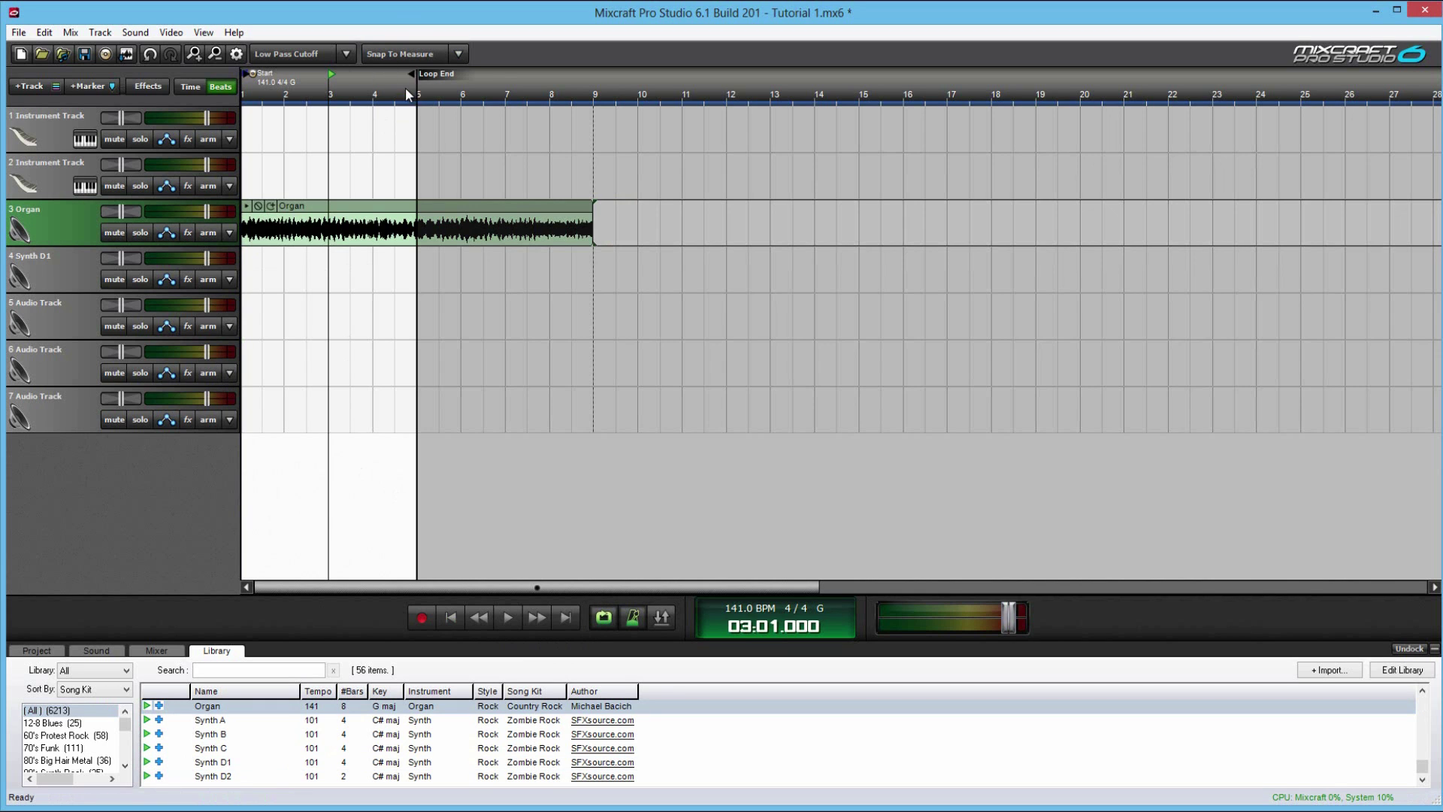
pyautogui.moveTo(406, 87); pyautogui.dragTo(594, 88)
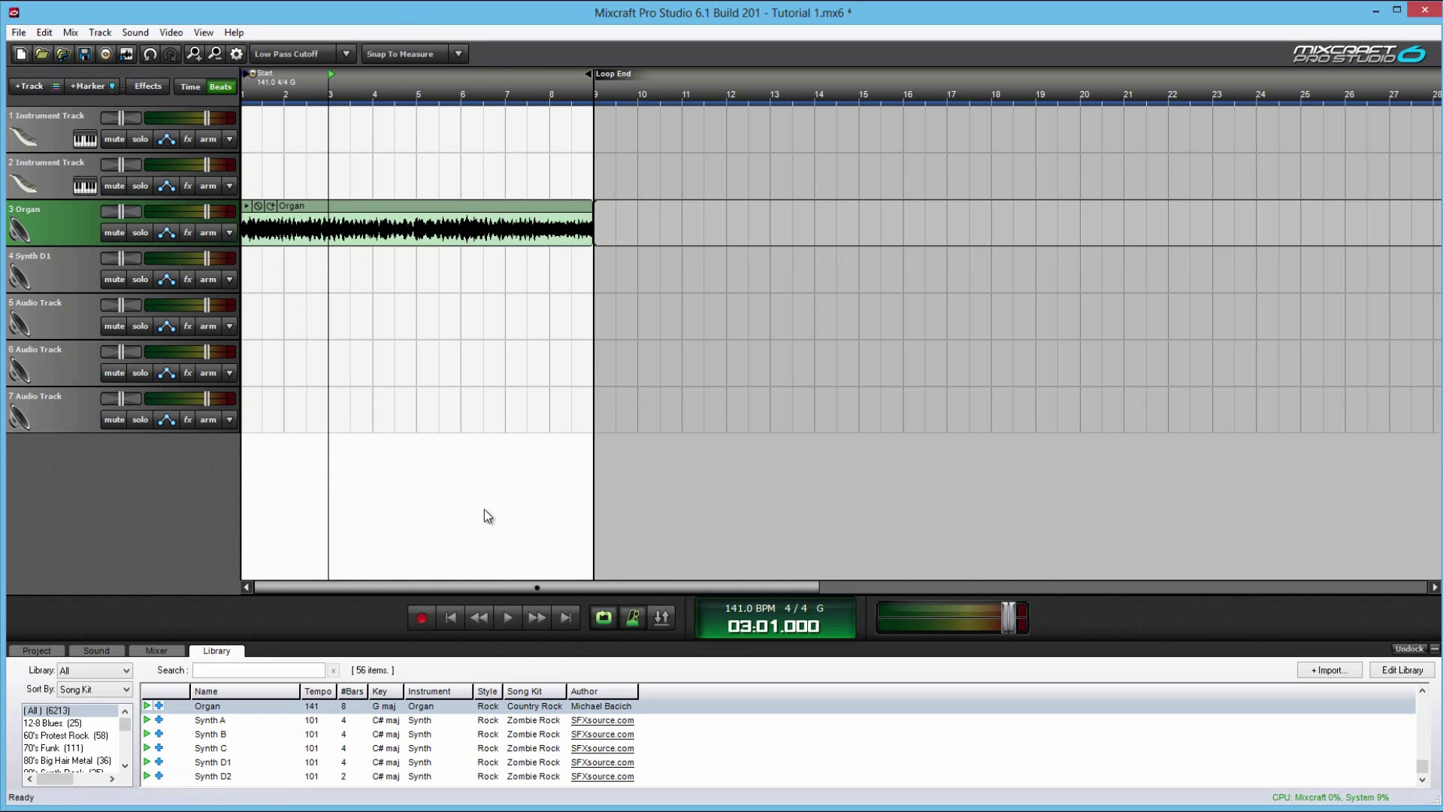
# Play the looped Organ region, then turn looped playback off.
pyautogui.click(506, 619)
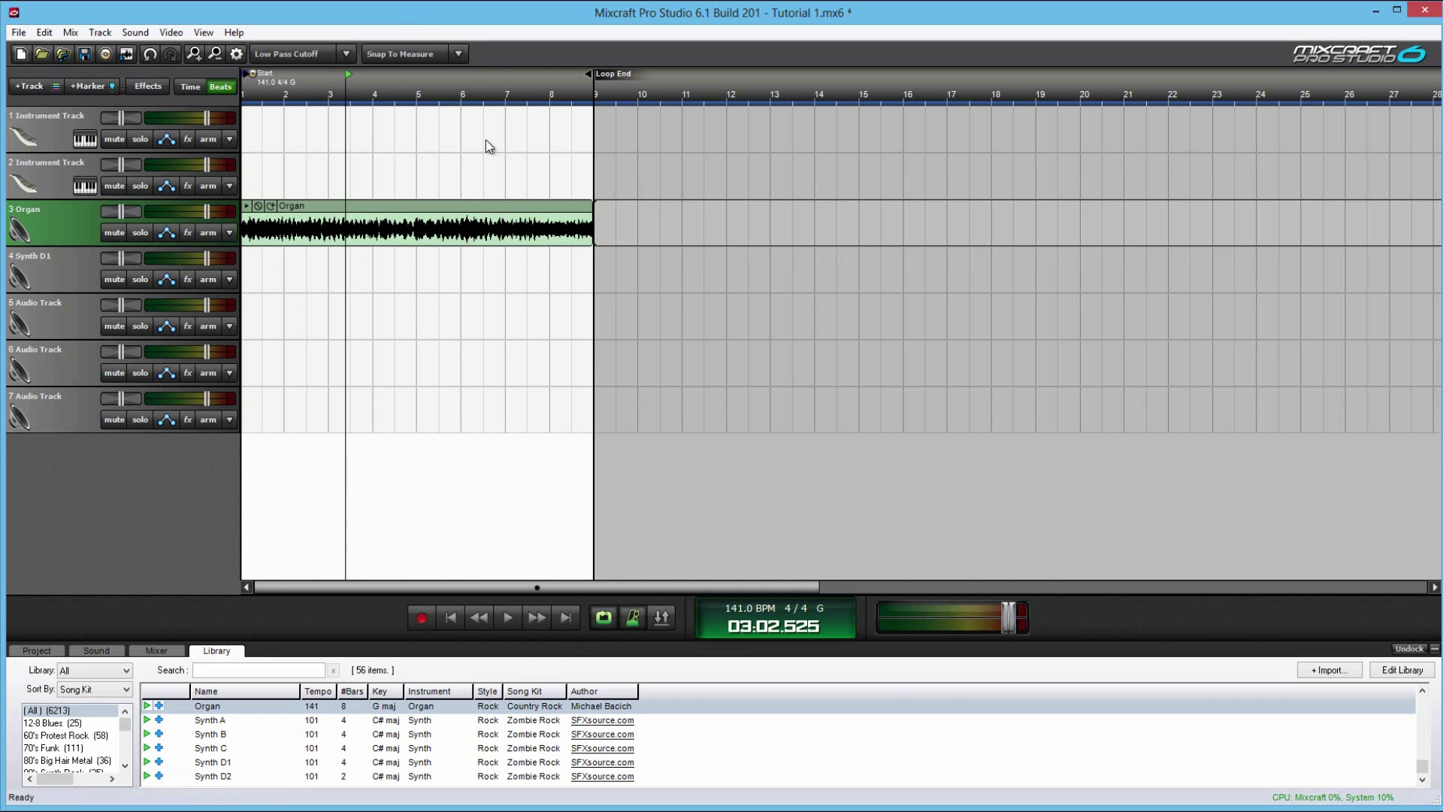
pyautogui.click(576, 135)
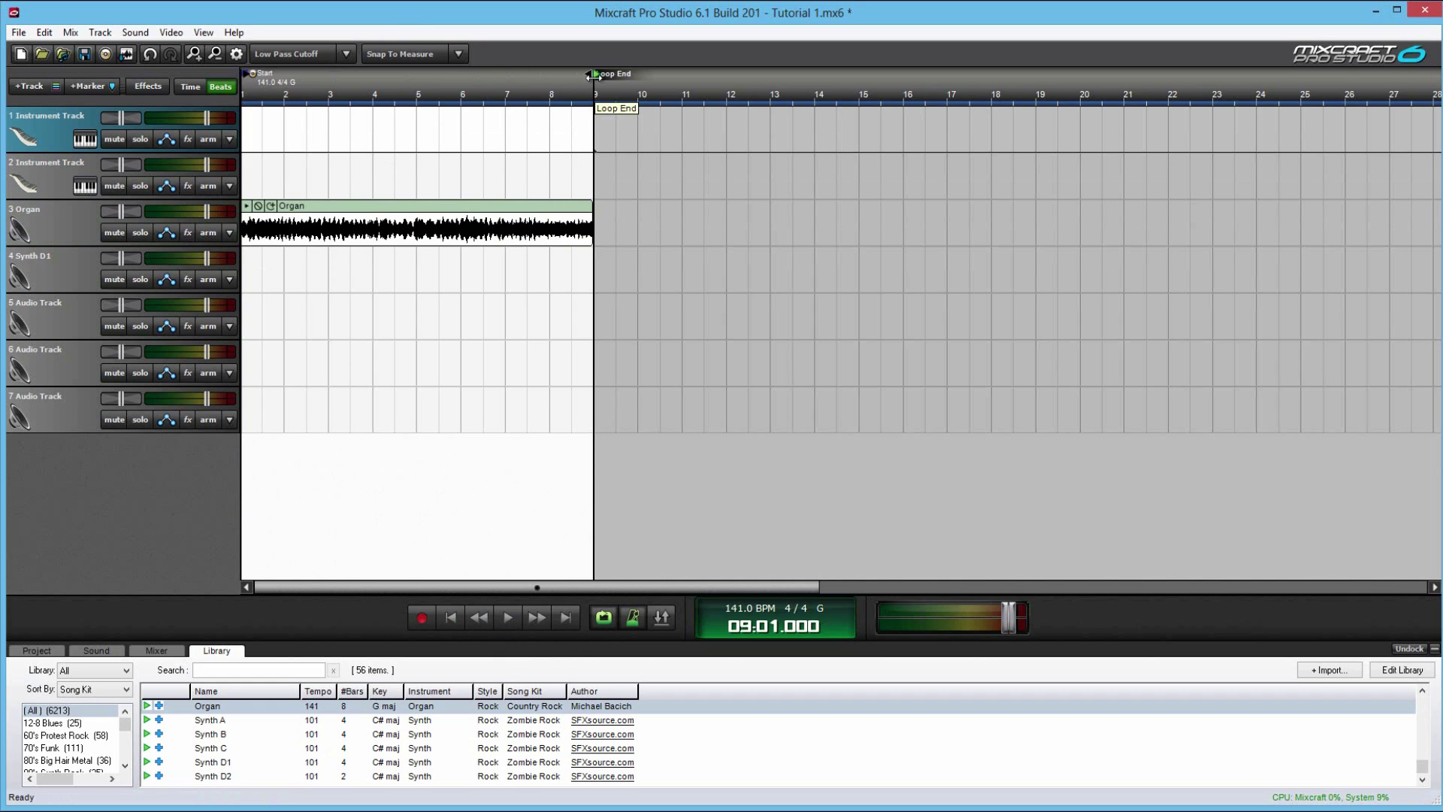
pyautogui.moveTo(590, 75)
pyautogui.mouseDown()
pyautogui.moveTo(210, 85)
pyautogui.moveTo(424, 135)
pyautogui.moveTo(594, 75)
pyautogui.mouseUp()
pyautogui.click(453, 623)
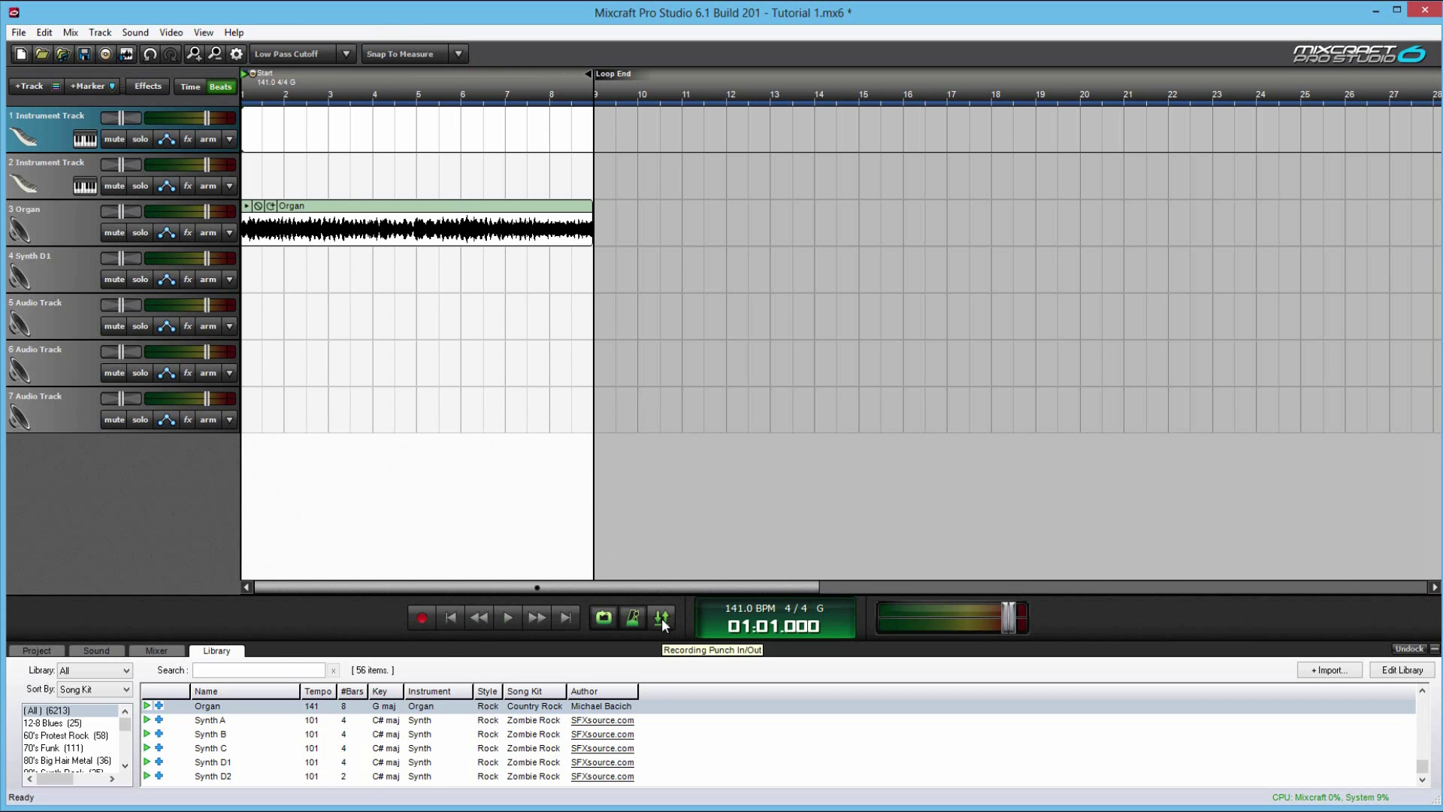
pyautogui.click(603, 617)
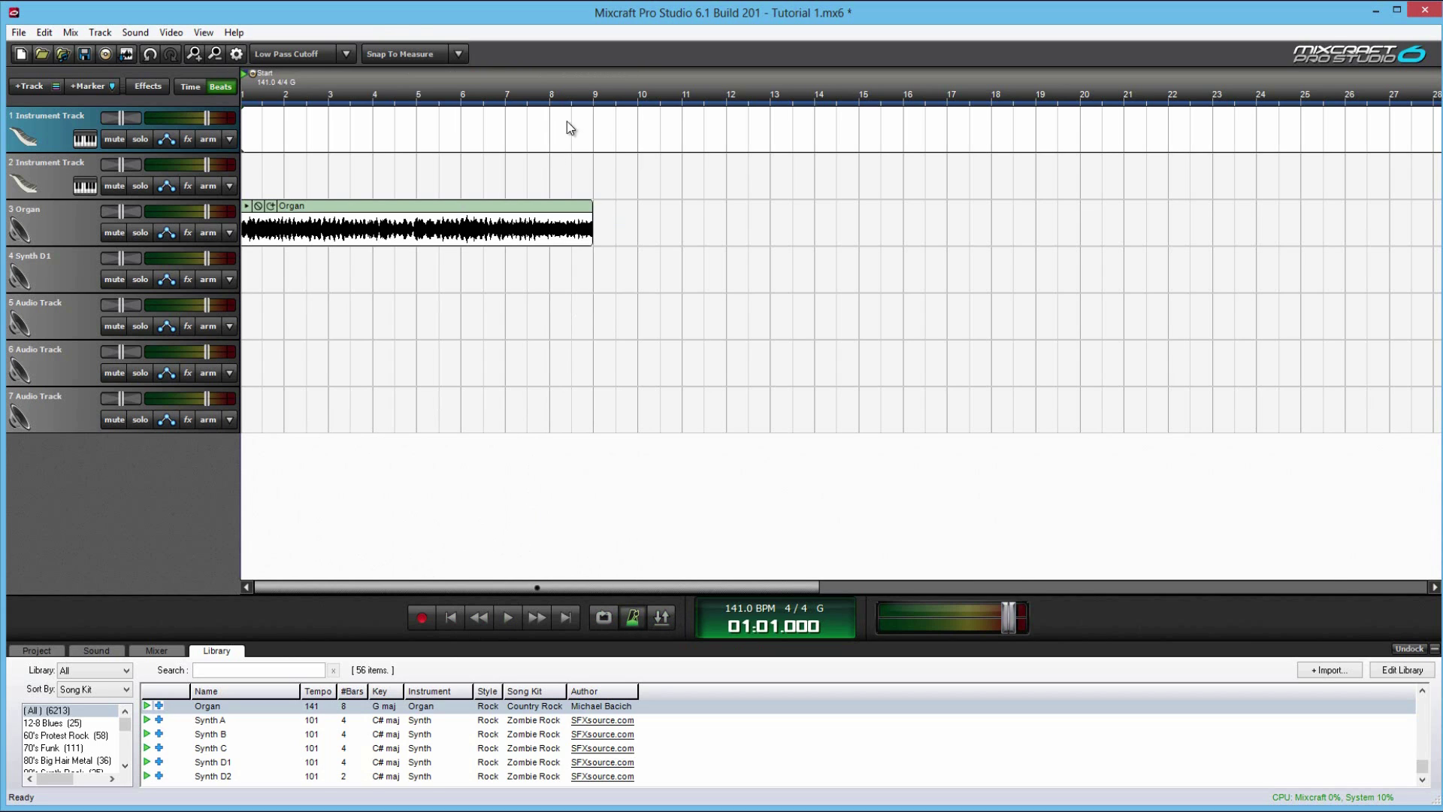
pyautogui.click(593, 86)
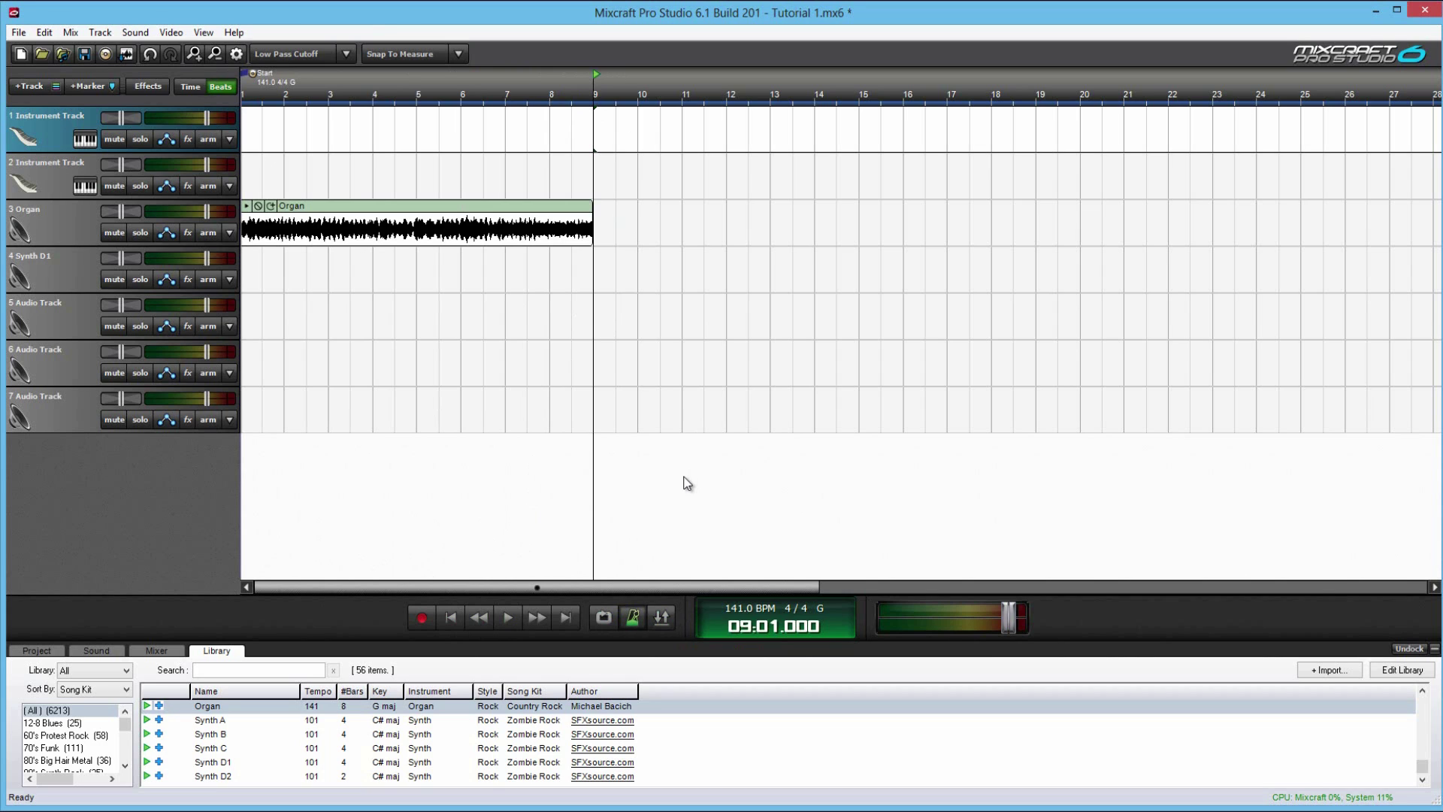
# Turn on the metronome click and open the Metronome Settings window.
pyautogui.click(631, 619)
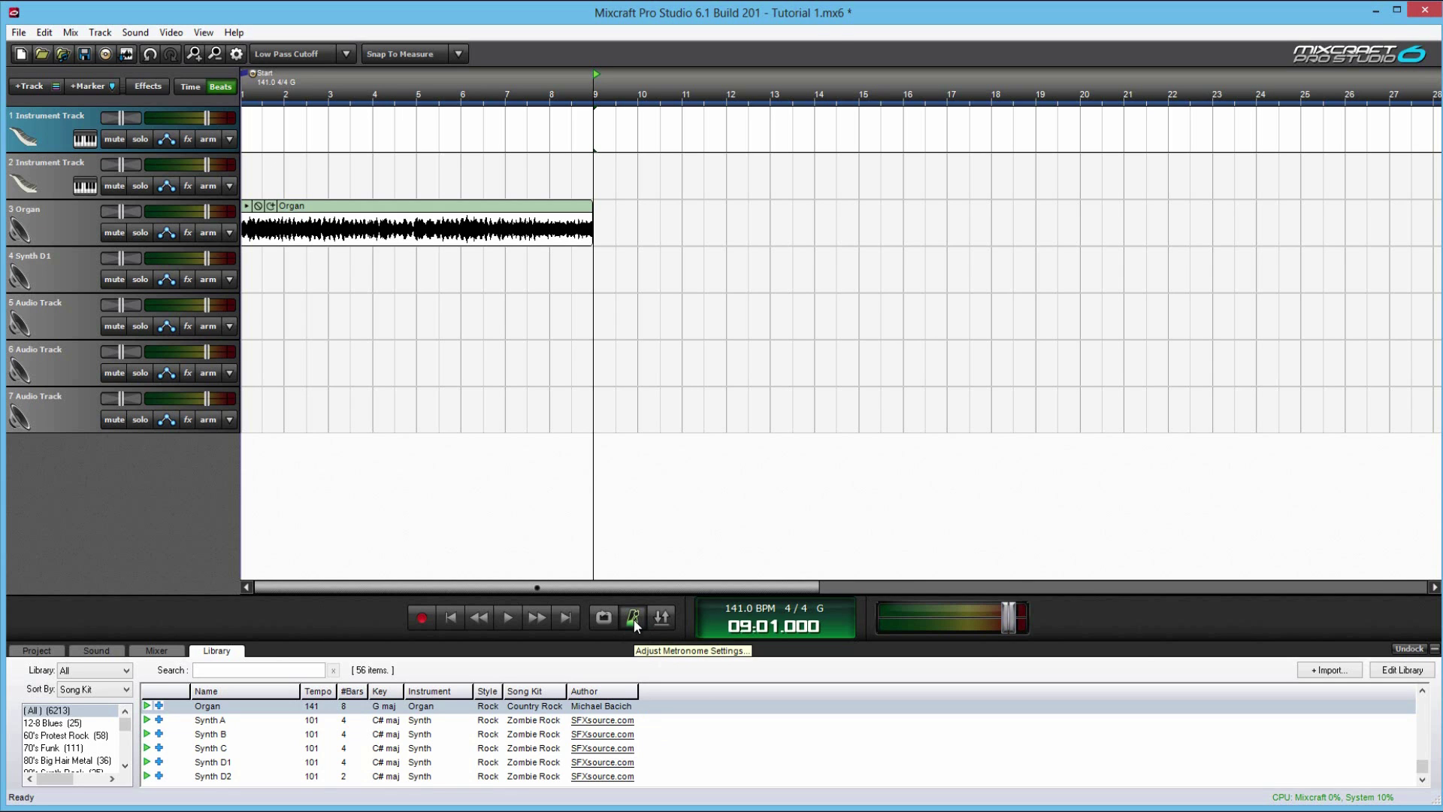
pyautogui.click(633, 619)
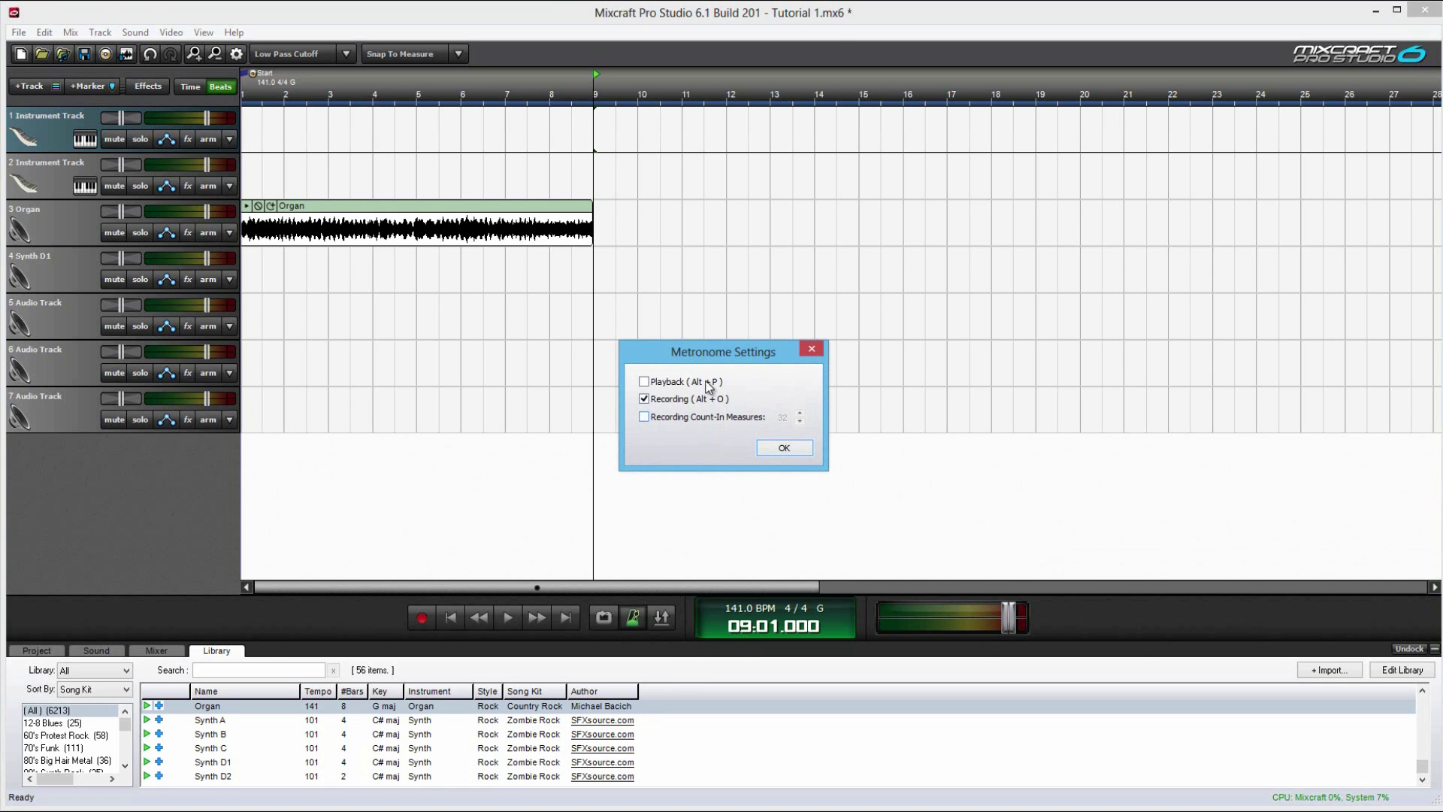
pyautogui.moveTo(720, 359); pyautogui.dragTo(738, 462)
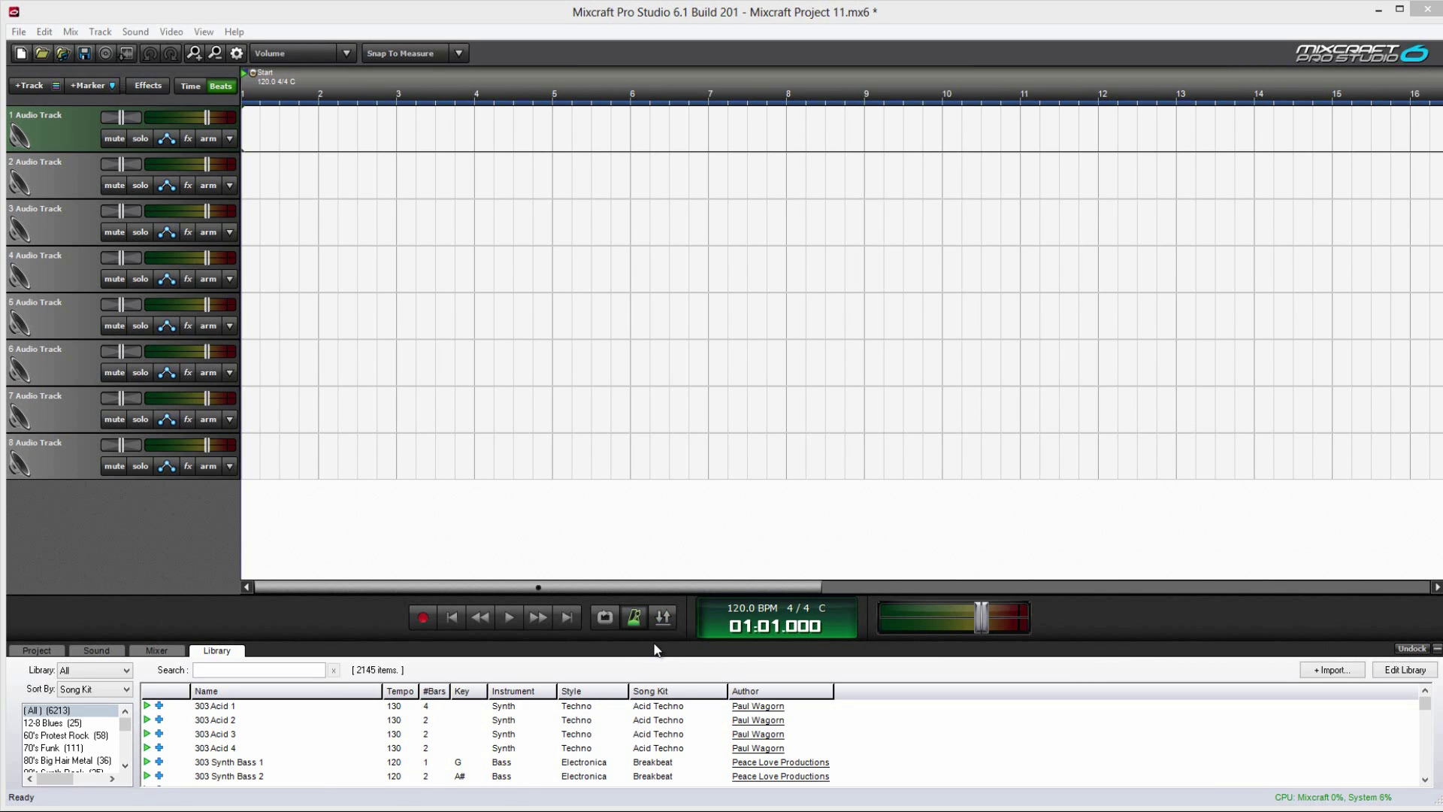
# Turn on Punch, make track 2 active, and drag the punch markers to bars 4 and 7.
pyautogui.click(662, 617)
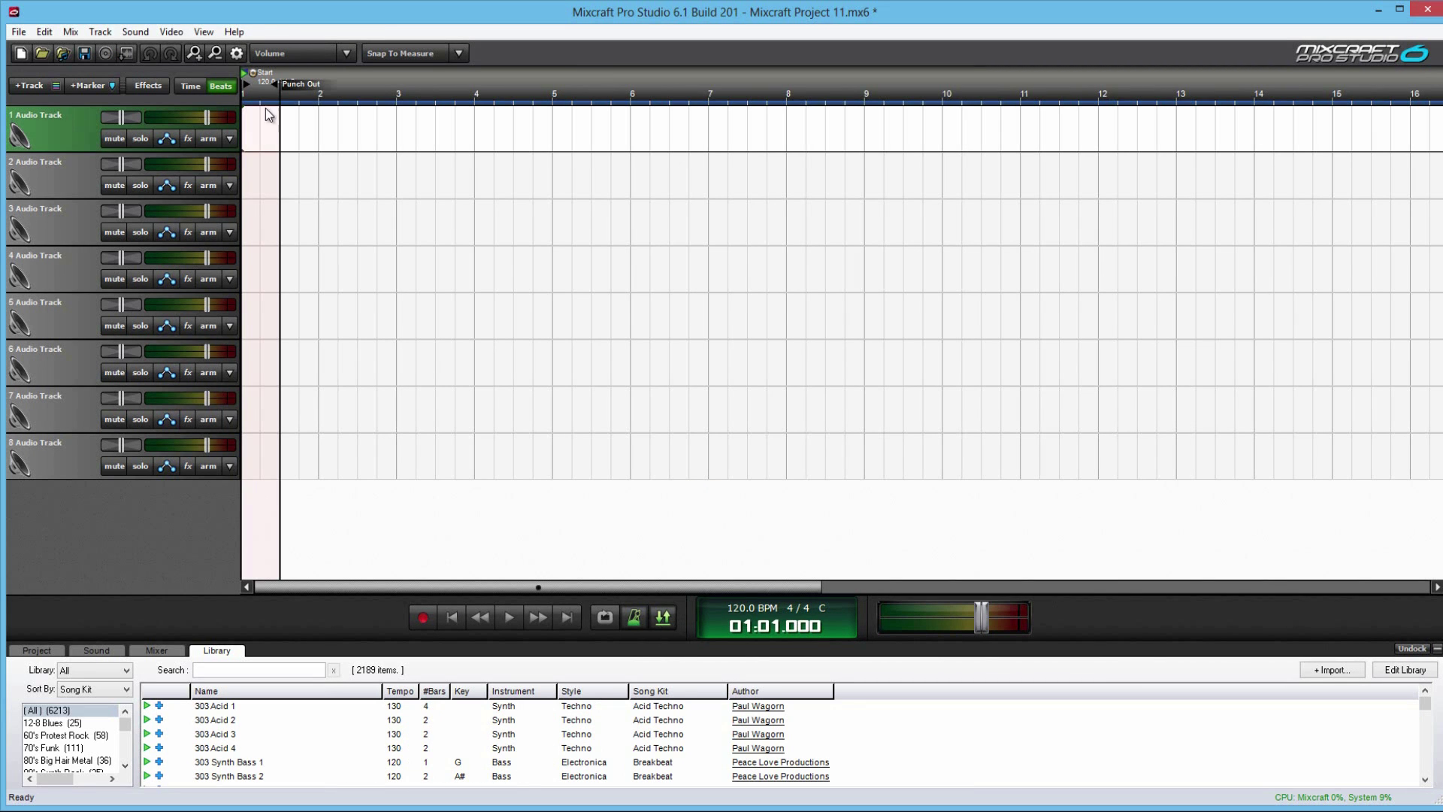
pyautogui.moveTo(275, 83); pyautogui.dragTo(396, 84)
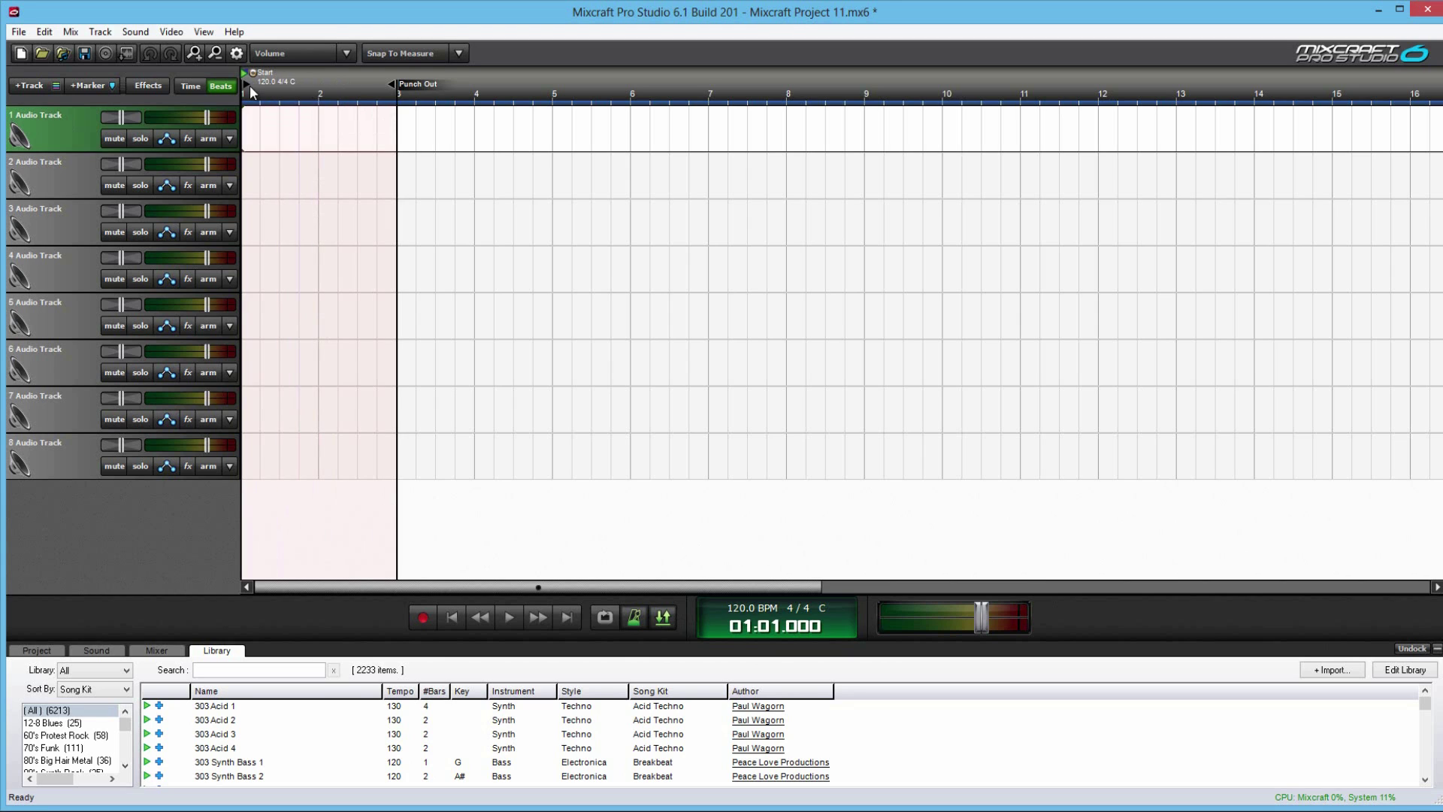
pyautogui.moveTo(250, 89); pyautogui.dragTo(474, 85)
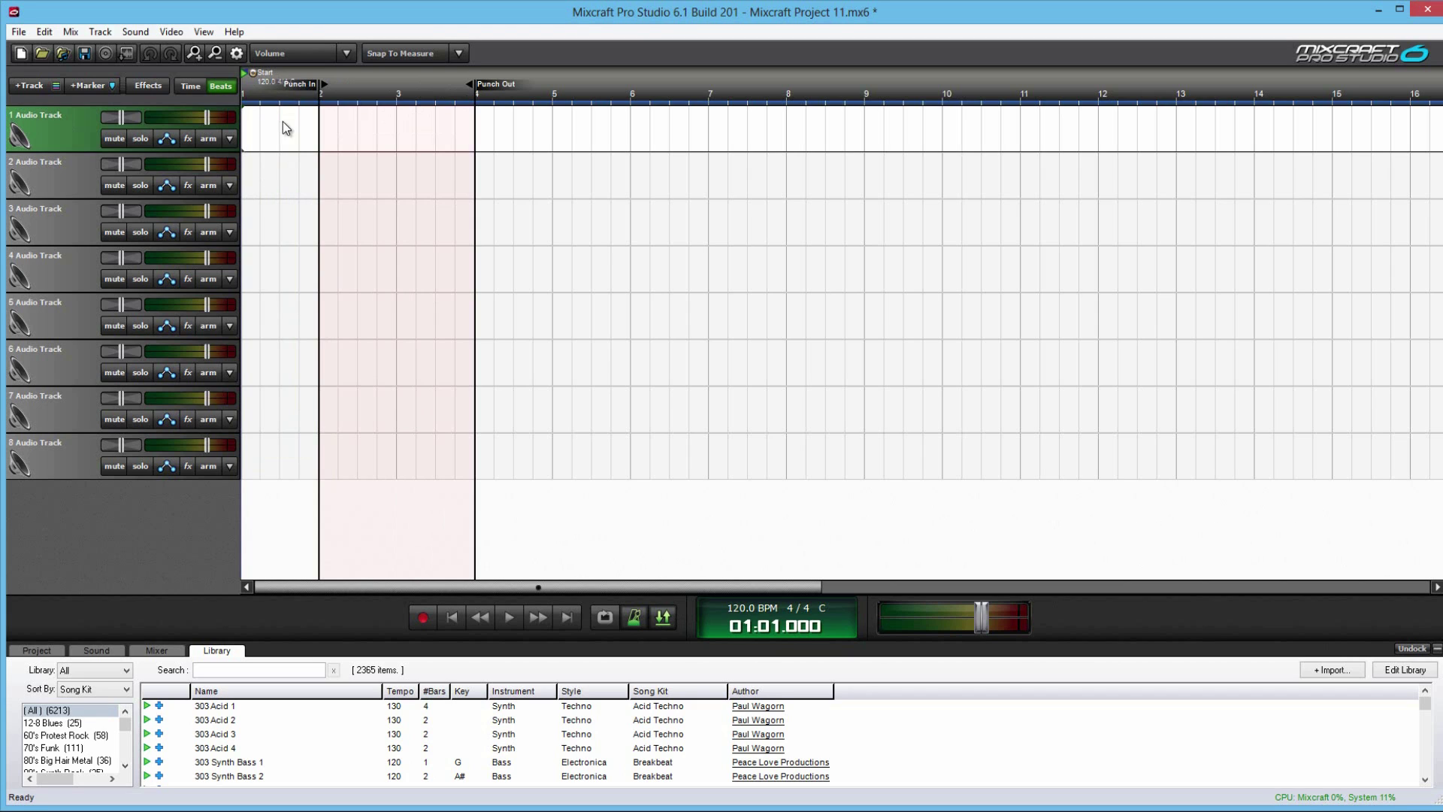
pyautogui.click(245, 170)
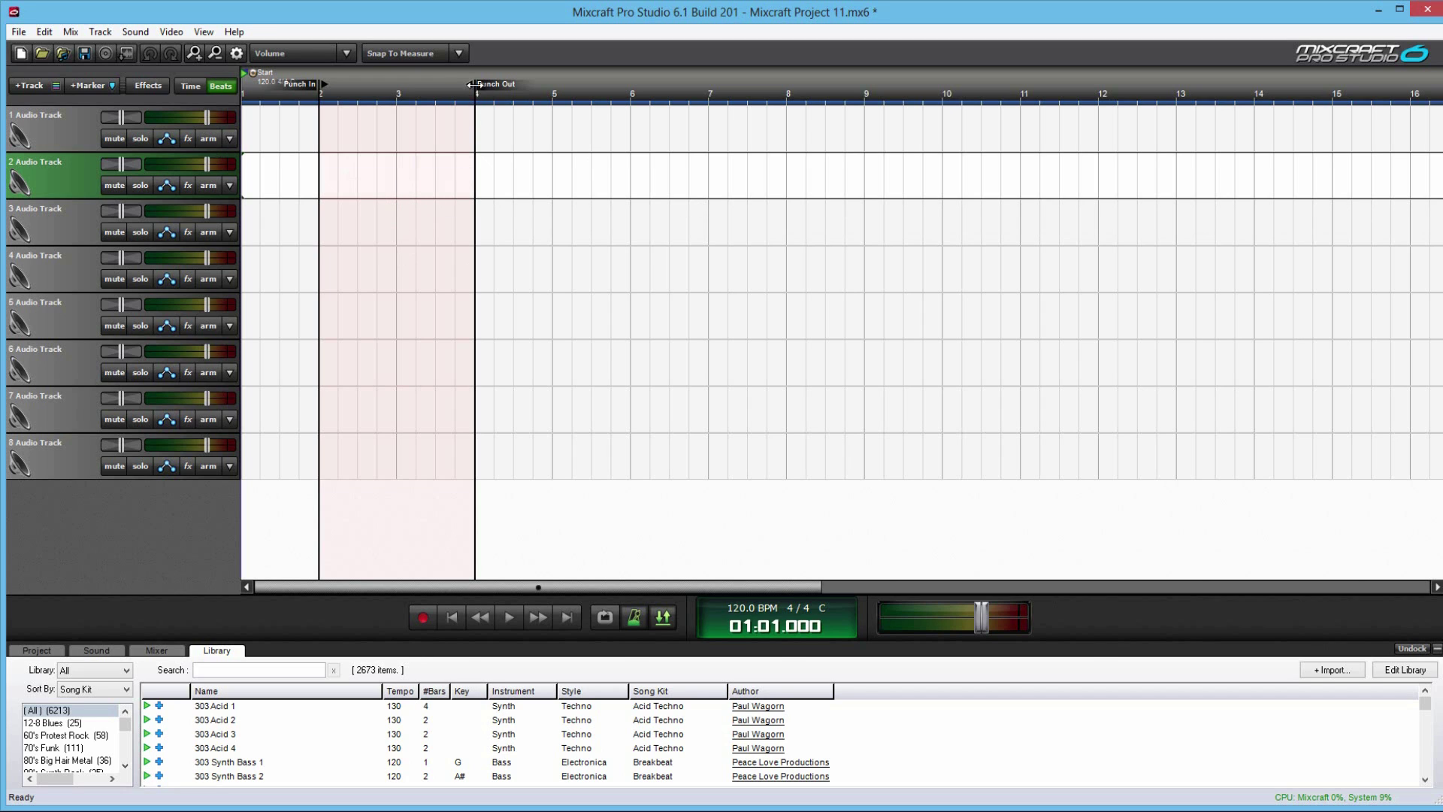
pyautogui.moveTo(476, 98)
pyautogui.mouseDown()
pyautogui.moveTo(556, 101)
pyautogui.moveTo(420, 109)
pyautogui.moveTo(721, 111)
pyautogui.mouseUp()
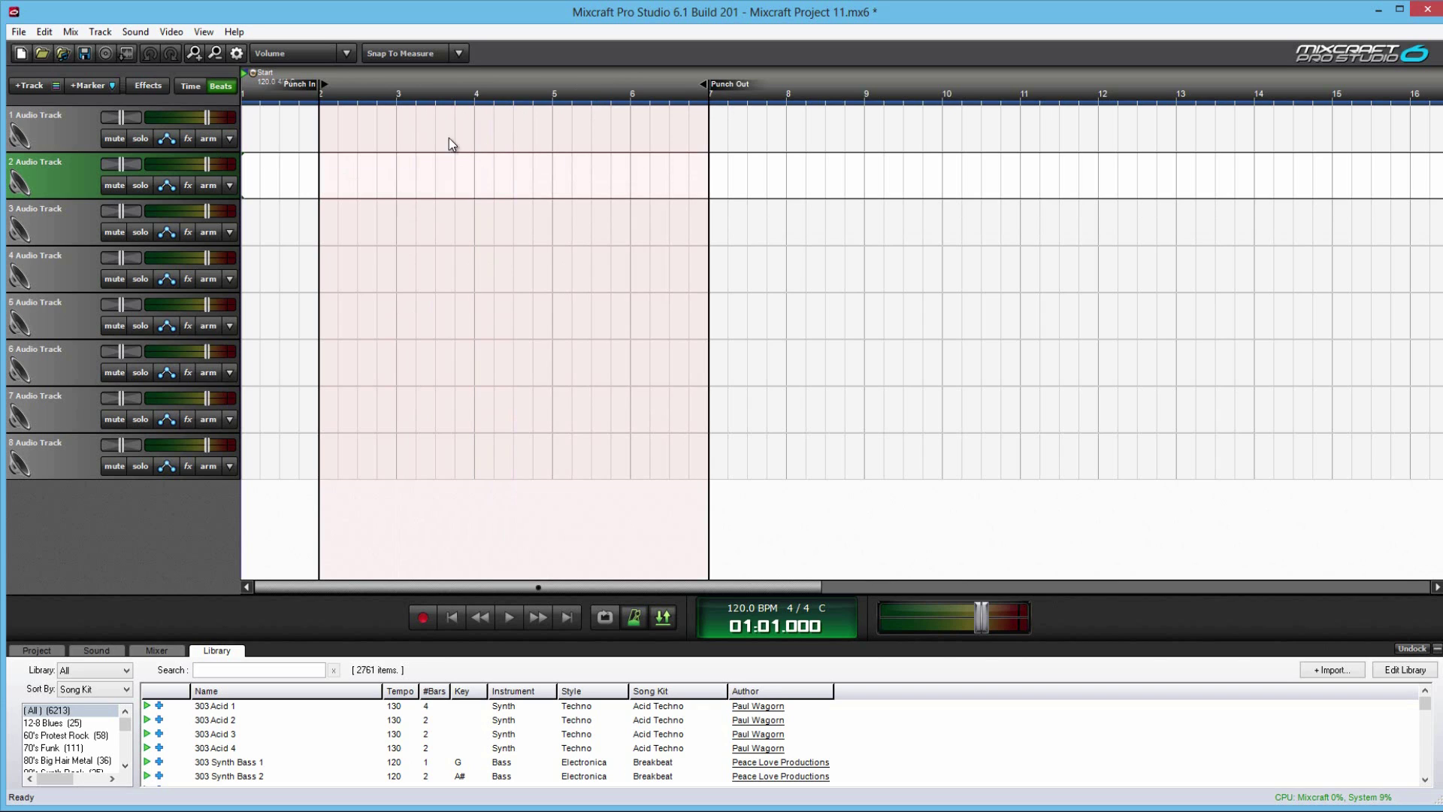
pyautogui.moveTo(362, 100); pyautogui.dragTo(450, 110)
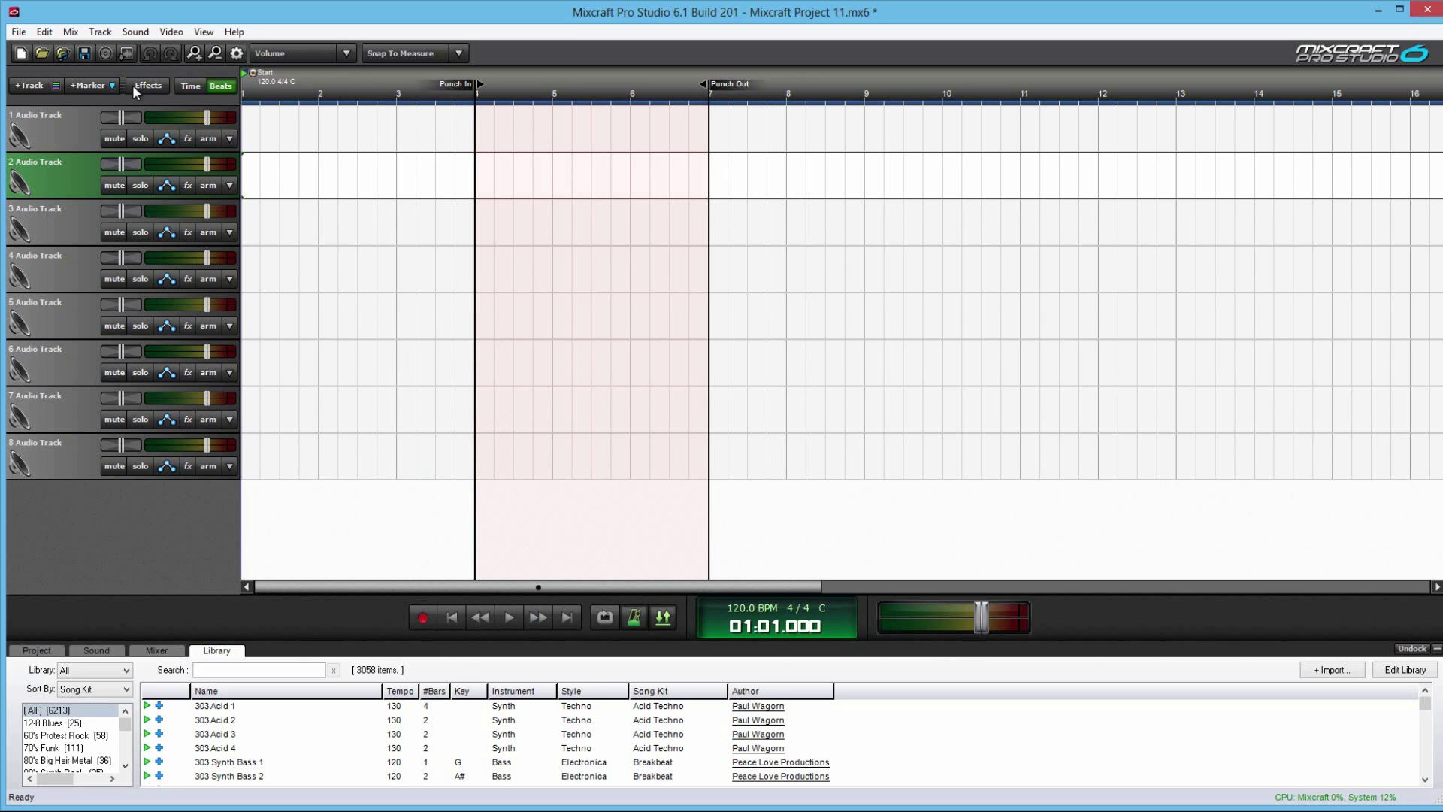
pyautogui.click(59, 109)
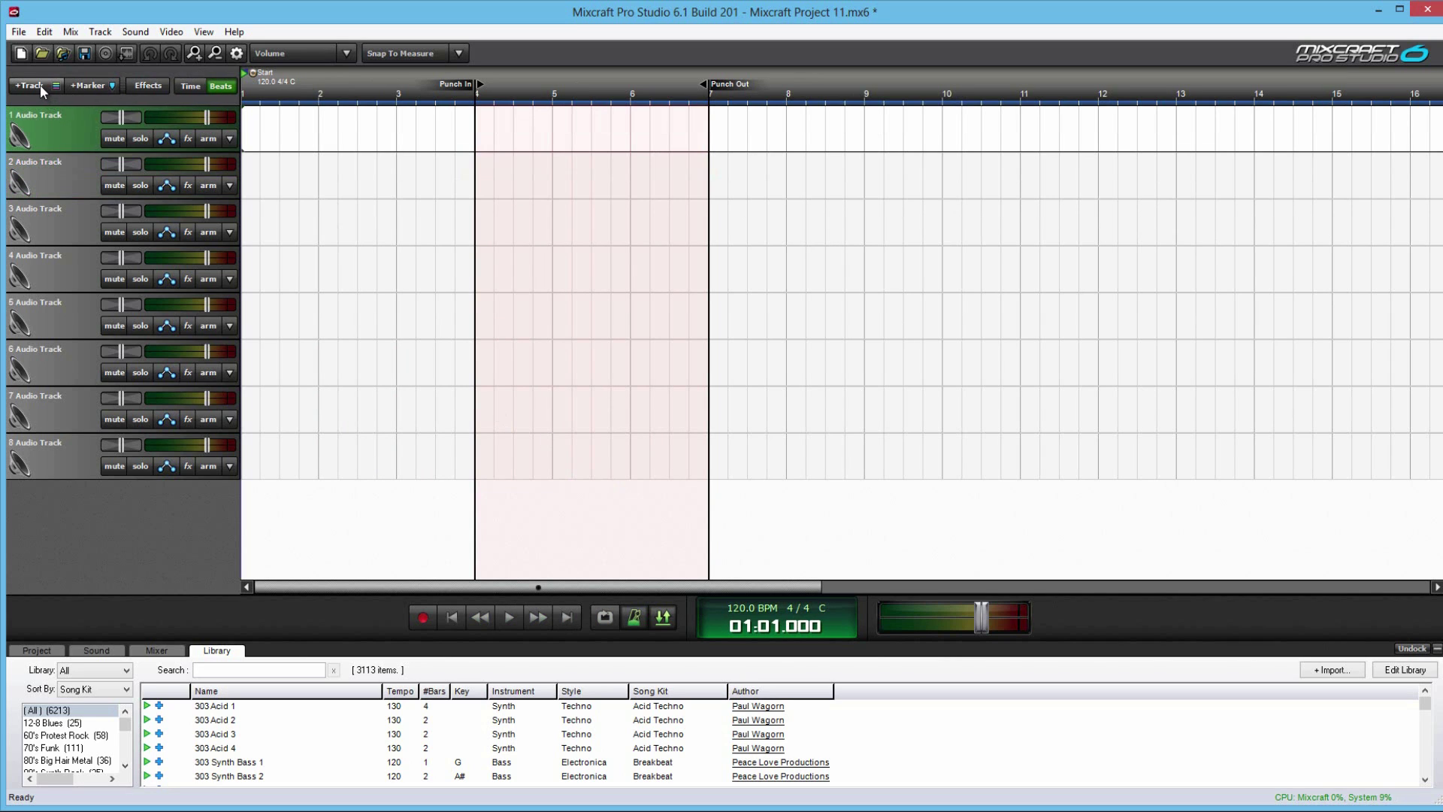
pyautogui.click(39, 84)
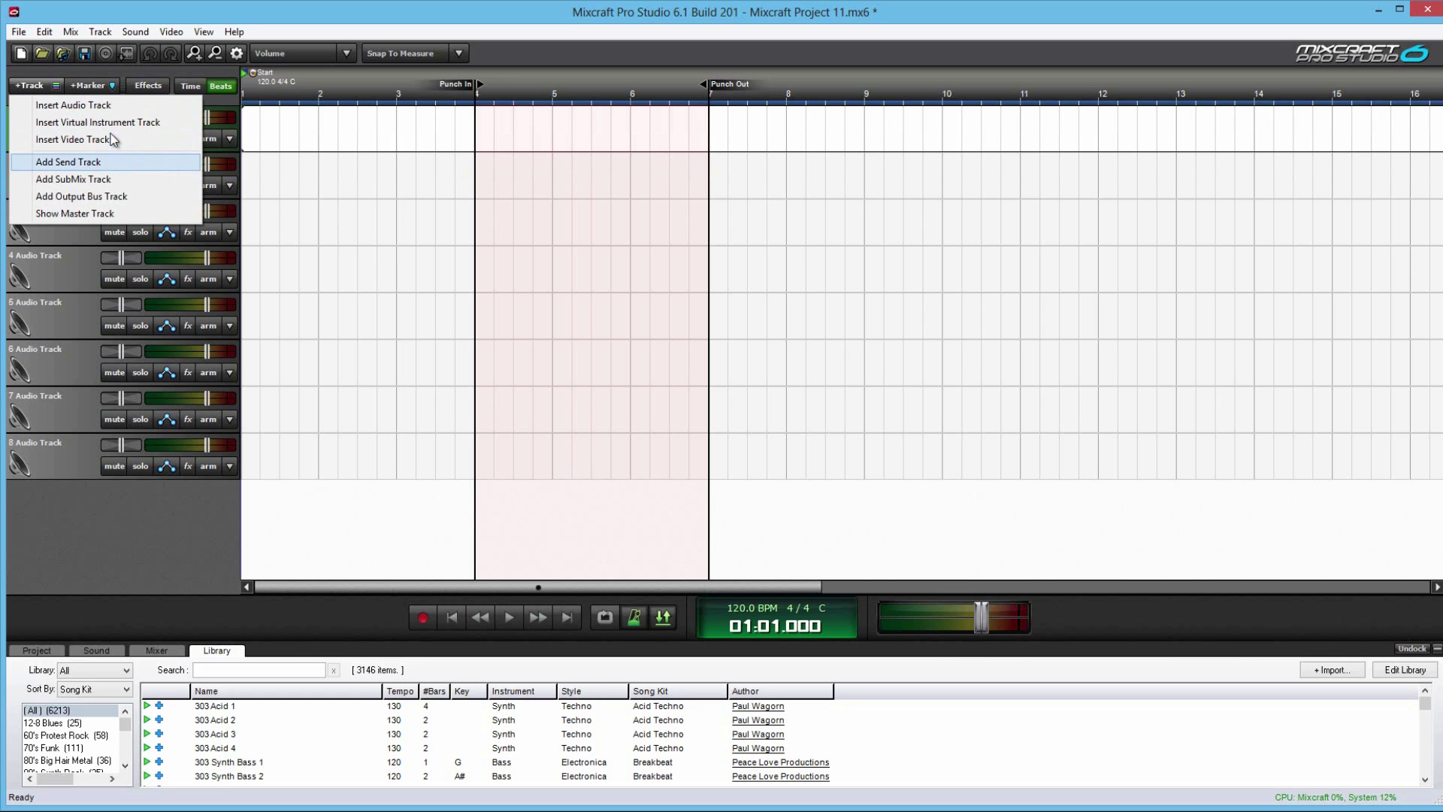
pyautogui.click(101, 85)
pyautogui.moveTo(713, 269); pyautogui.dragTo(788, 271)
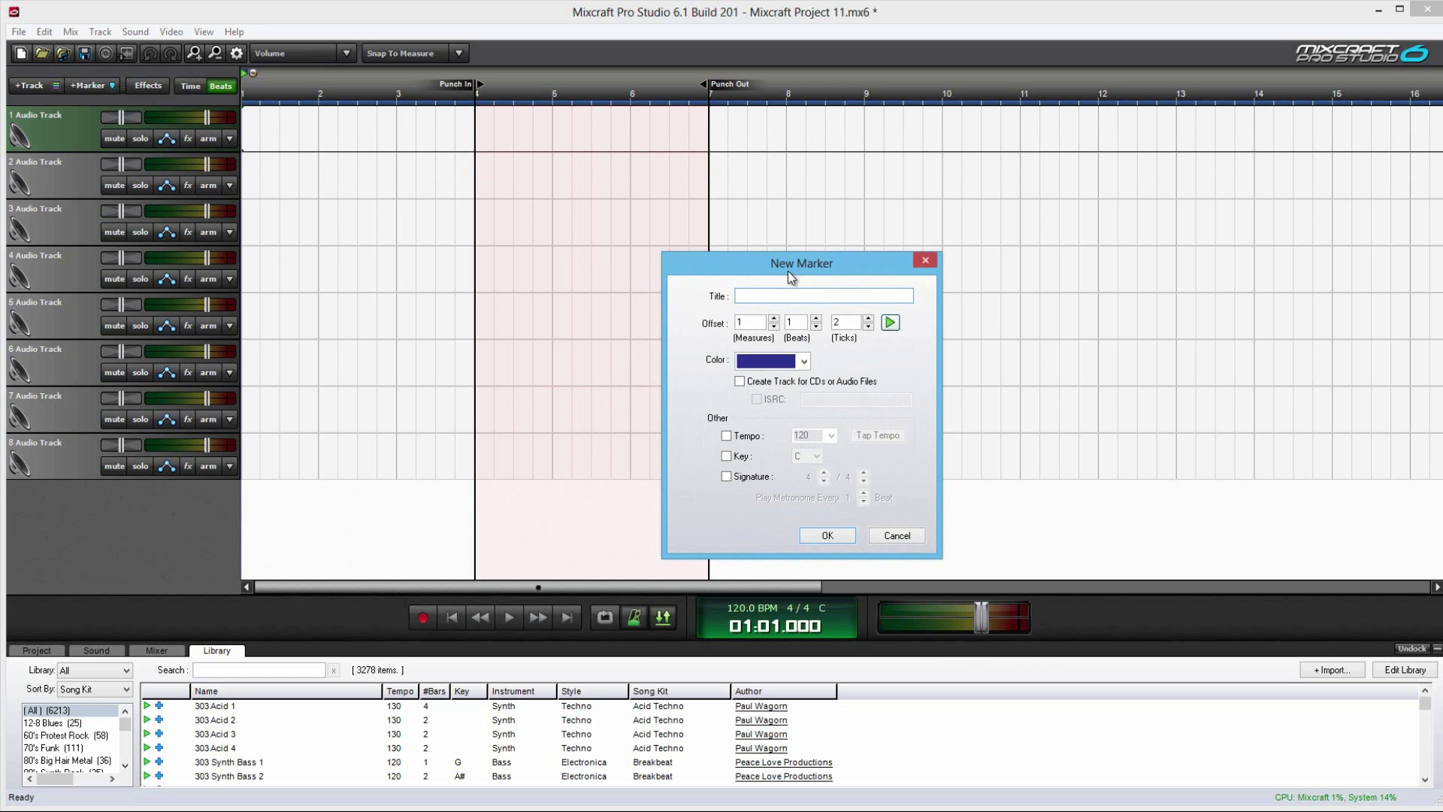
pyautogui.click(785, 362)
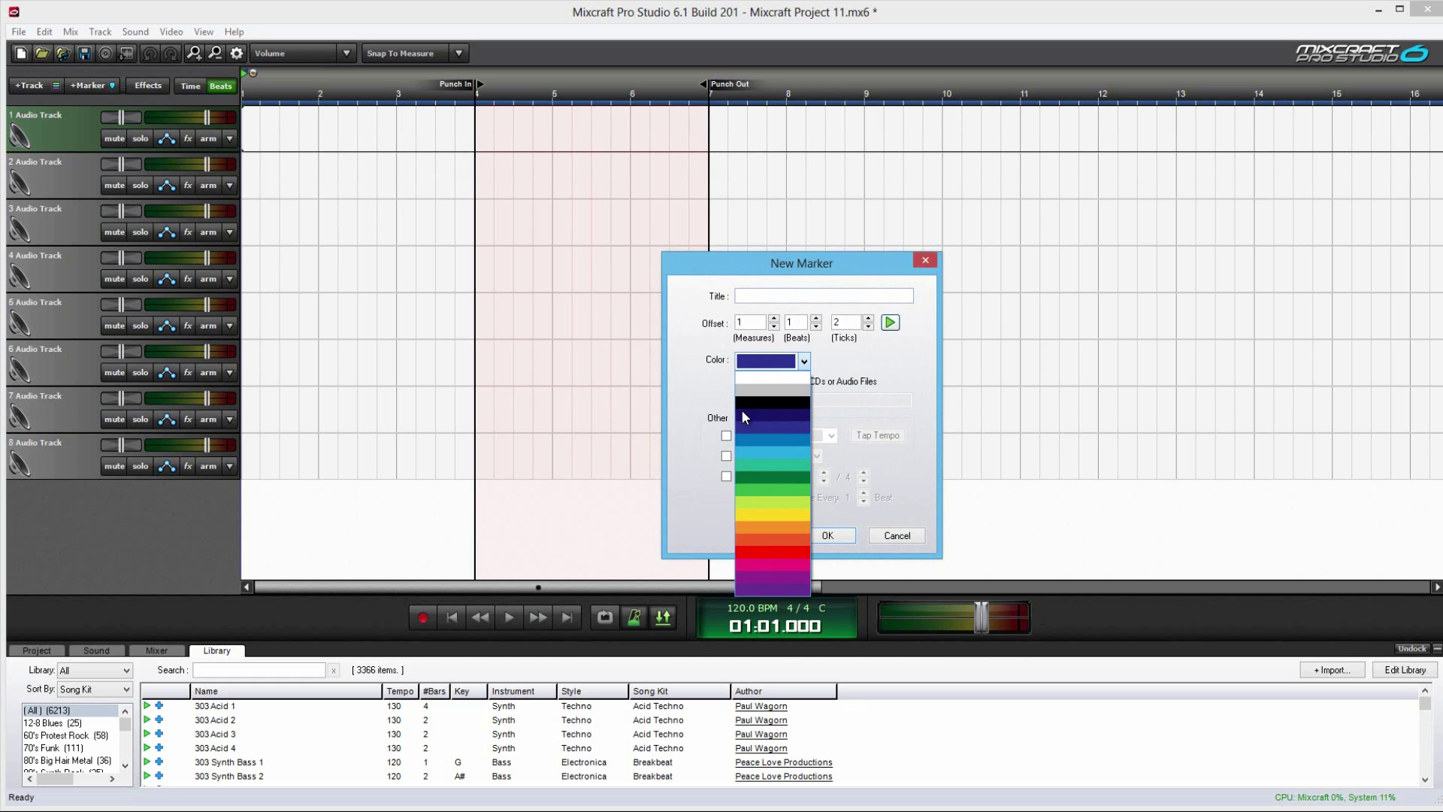
pyautogui.click(890, 394)
pyautogui.click(782, 297)
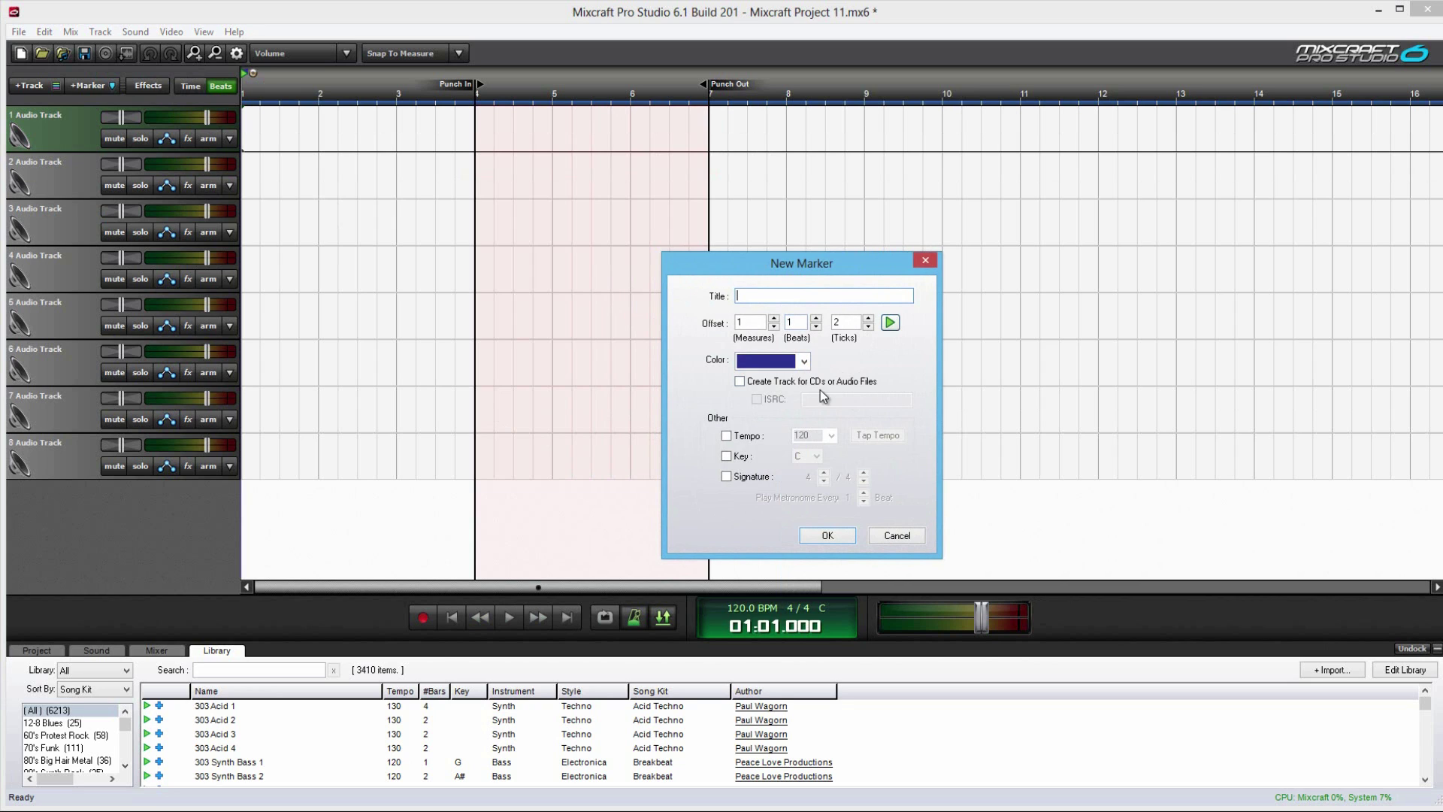
pyautogui.click(737, 437)
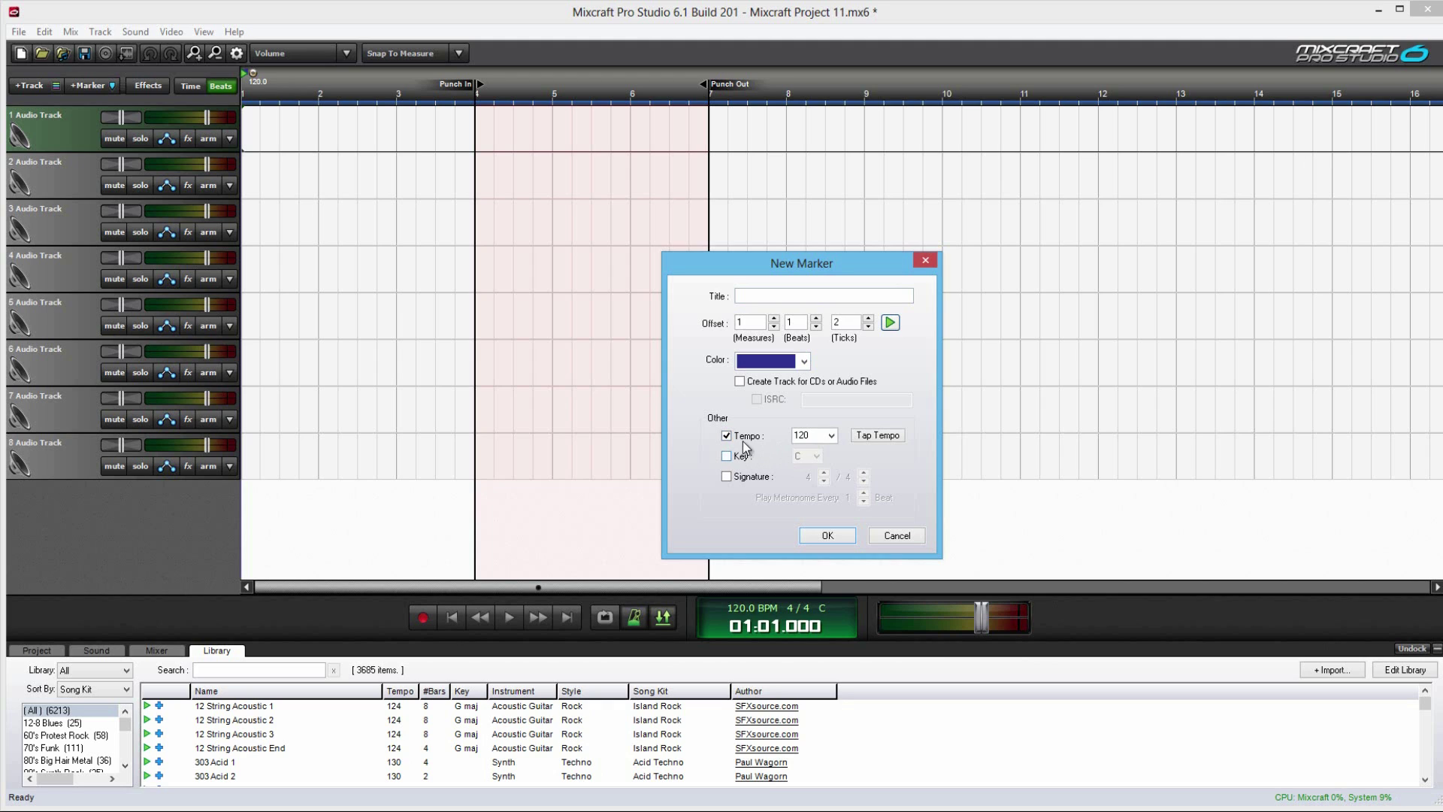
pyautogui.click(739, 436)
pyautogui.click(740, 459)
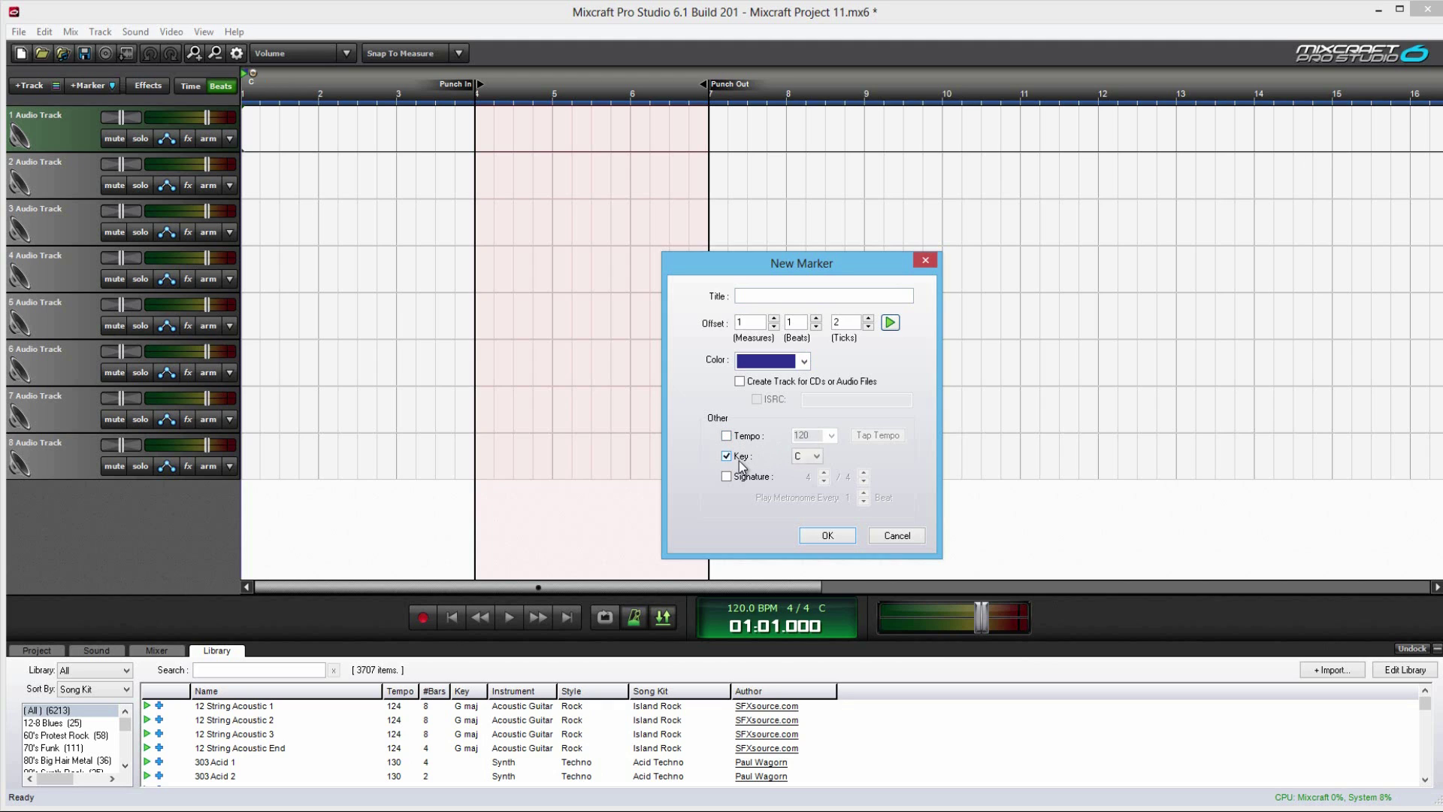
pyautogui.click(805, 458)
pyautogui.click(804, 458)
pyautogui.click(738, 460)
pyautogui.click(756, 476)
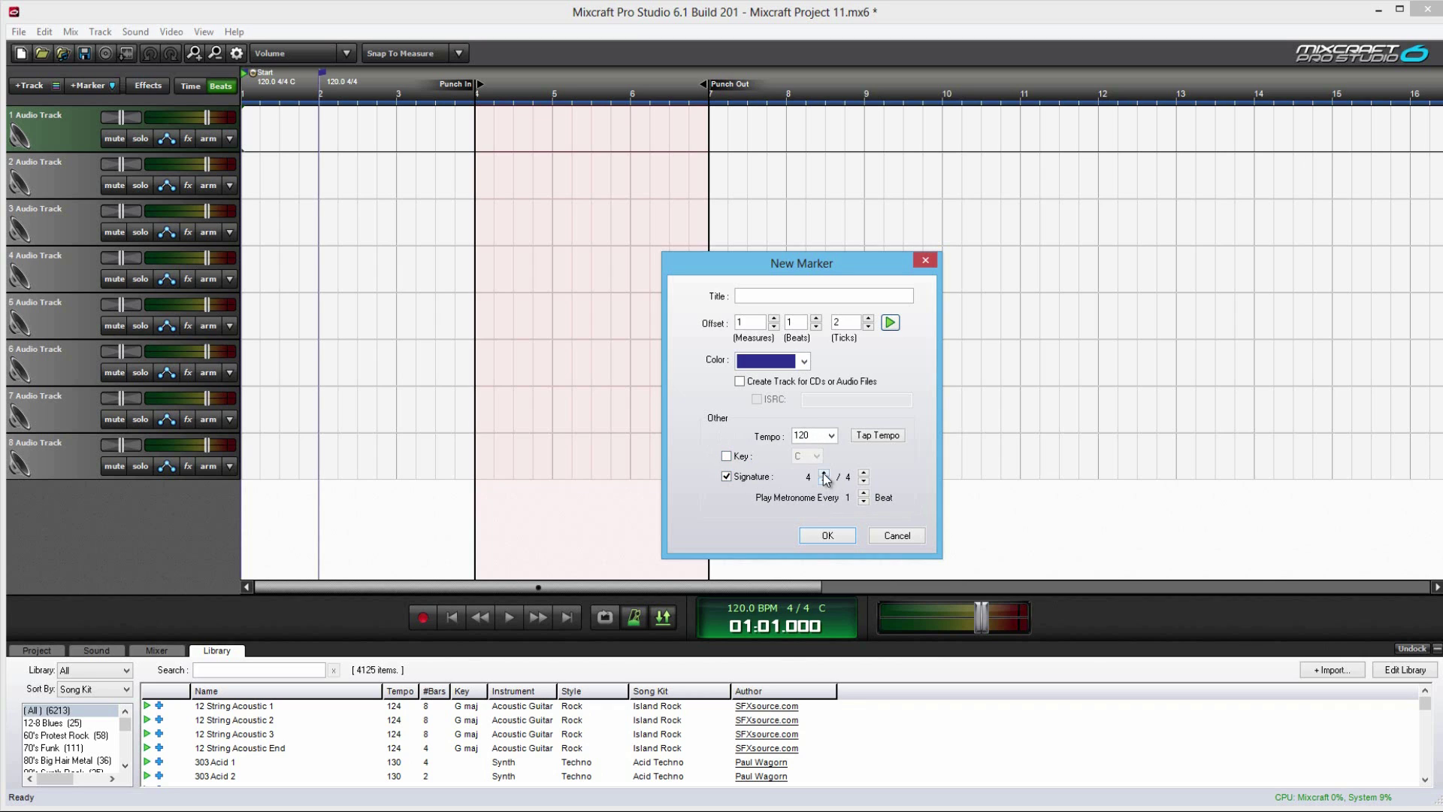
pyautogui.click(726, 476)
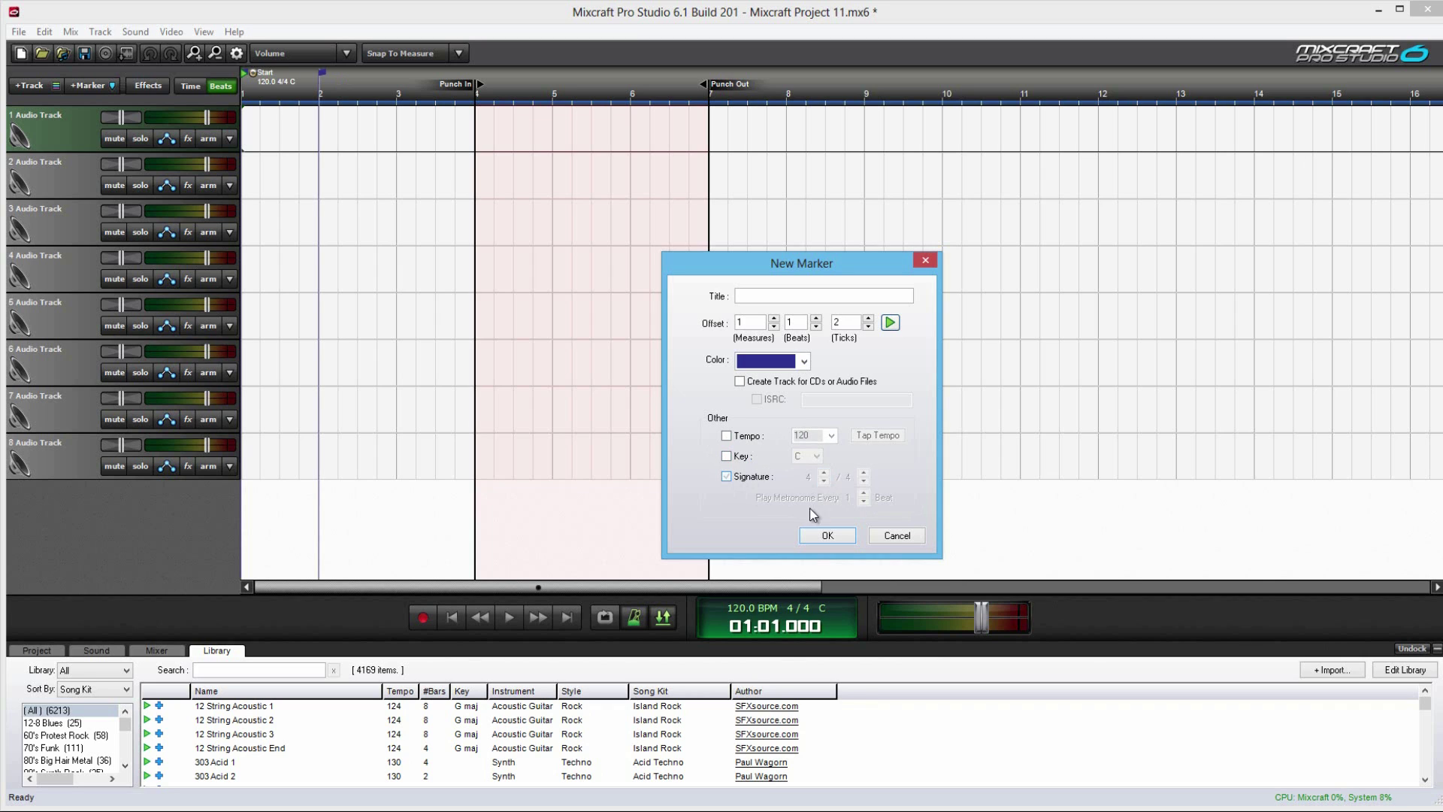
pyautogui.press('Escape')
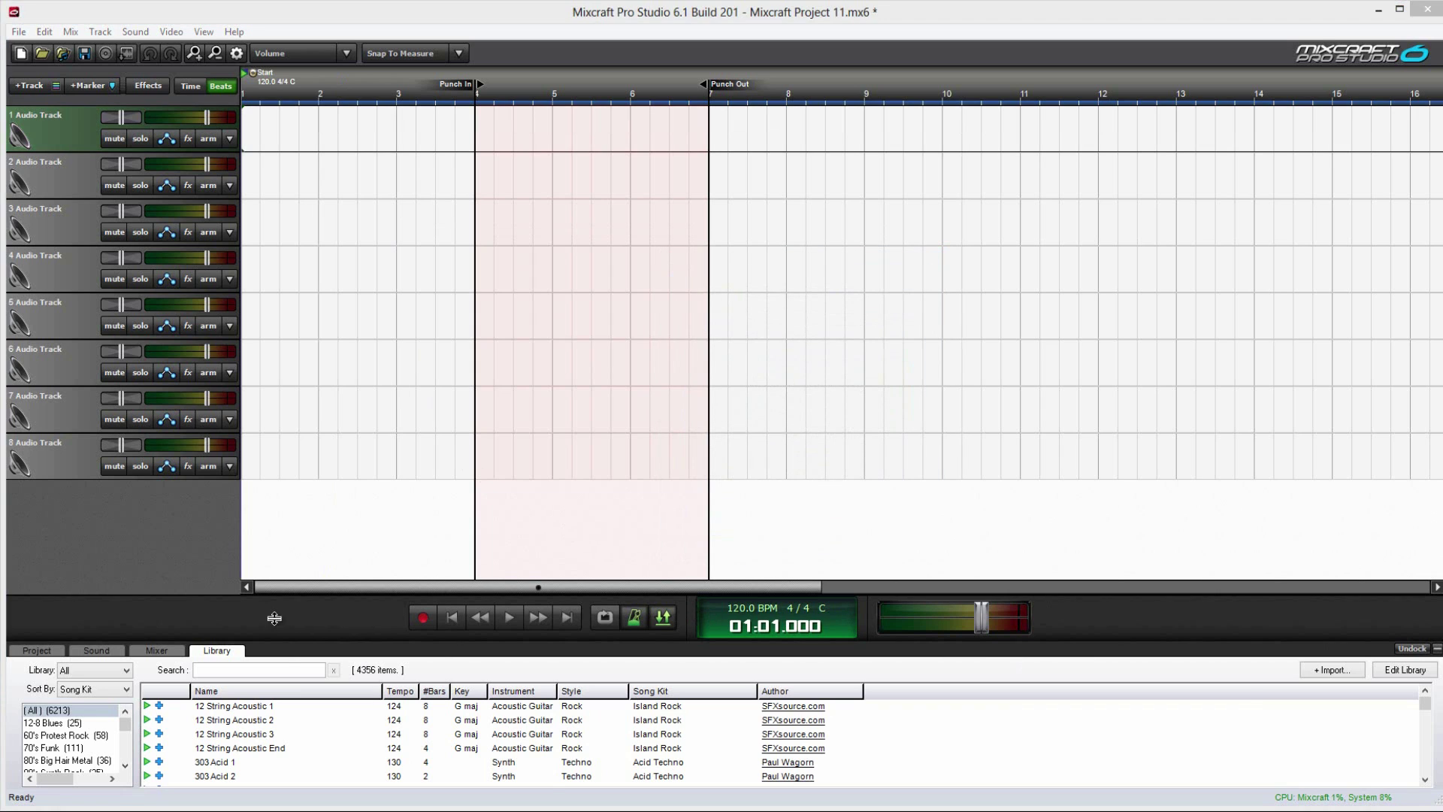
# Set the project to 200 BPM in 2/4 time, keep key C, then show the Sound panel.
pyautogui.click(59, 649)
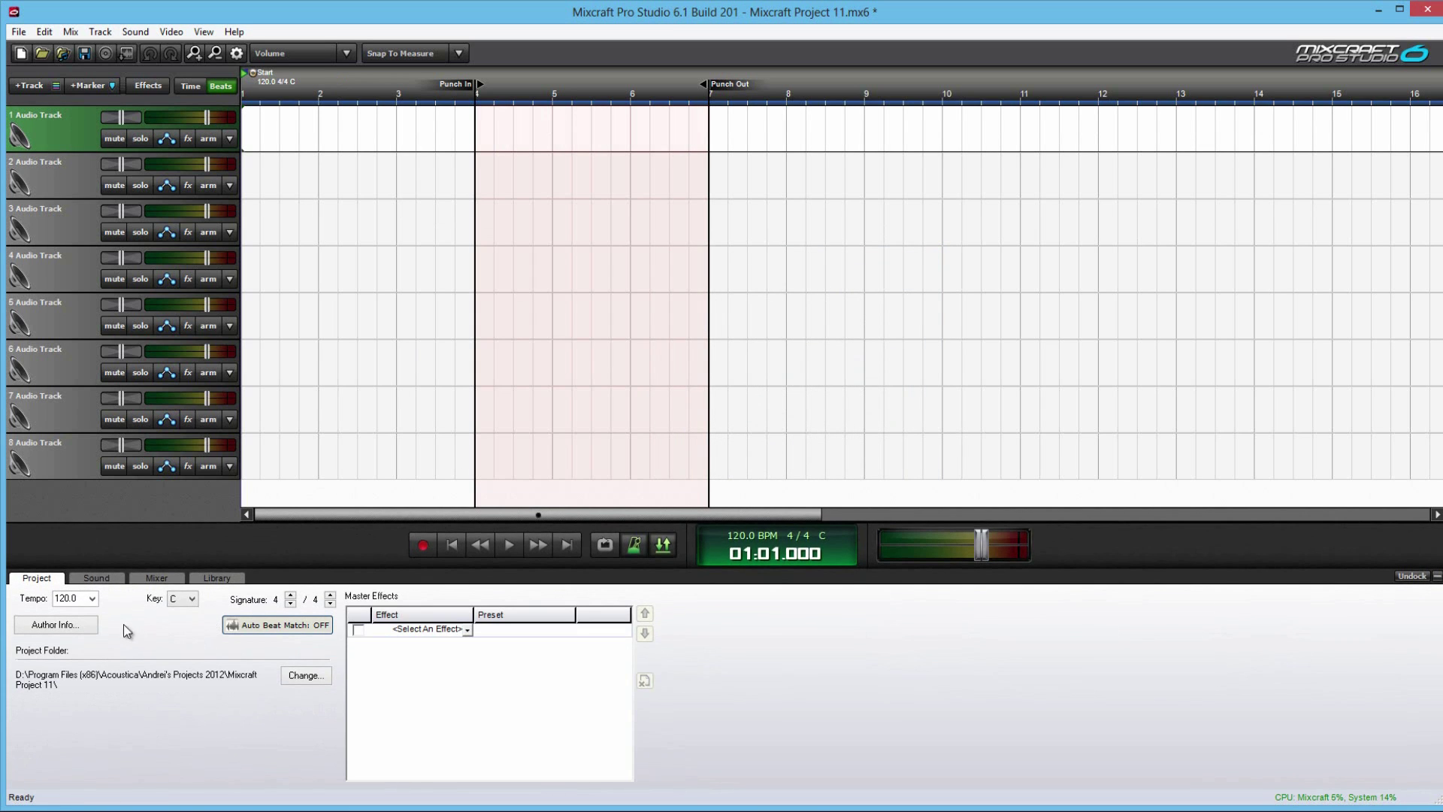
pyautogui.click(93, 599)
pyautogui.click(66, 424)
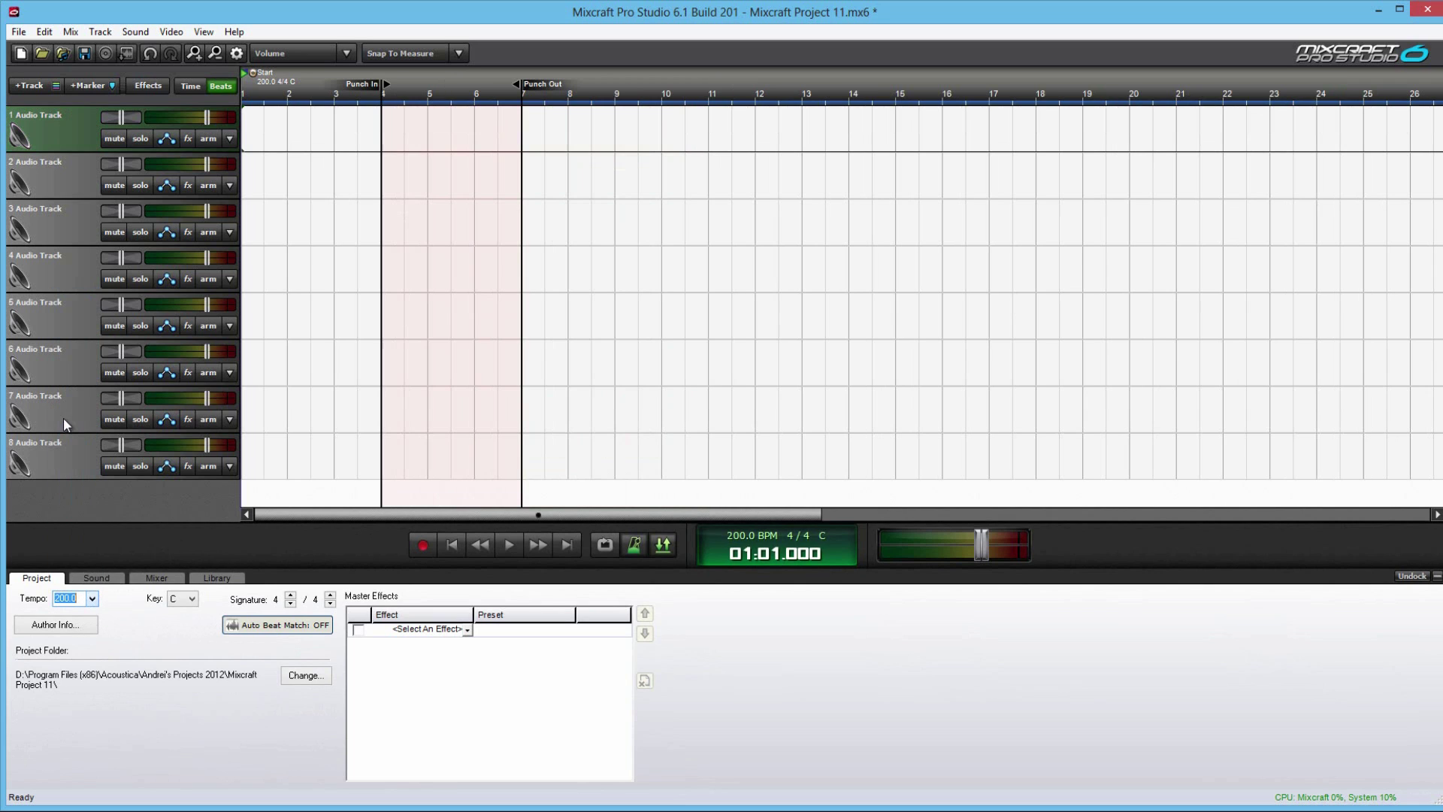
pyautogui.click(183, 598)
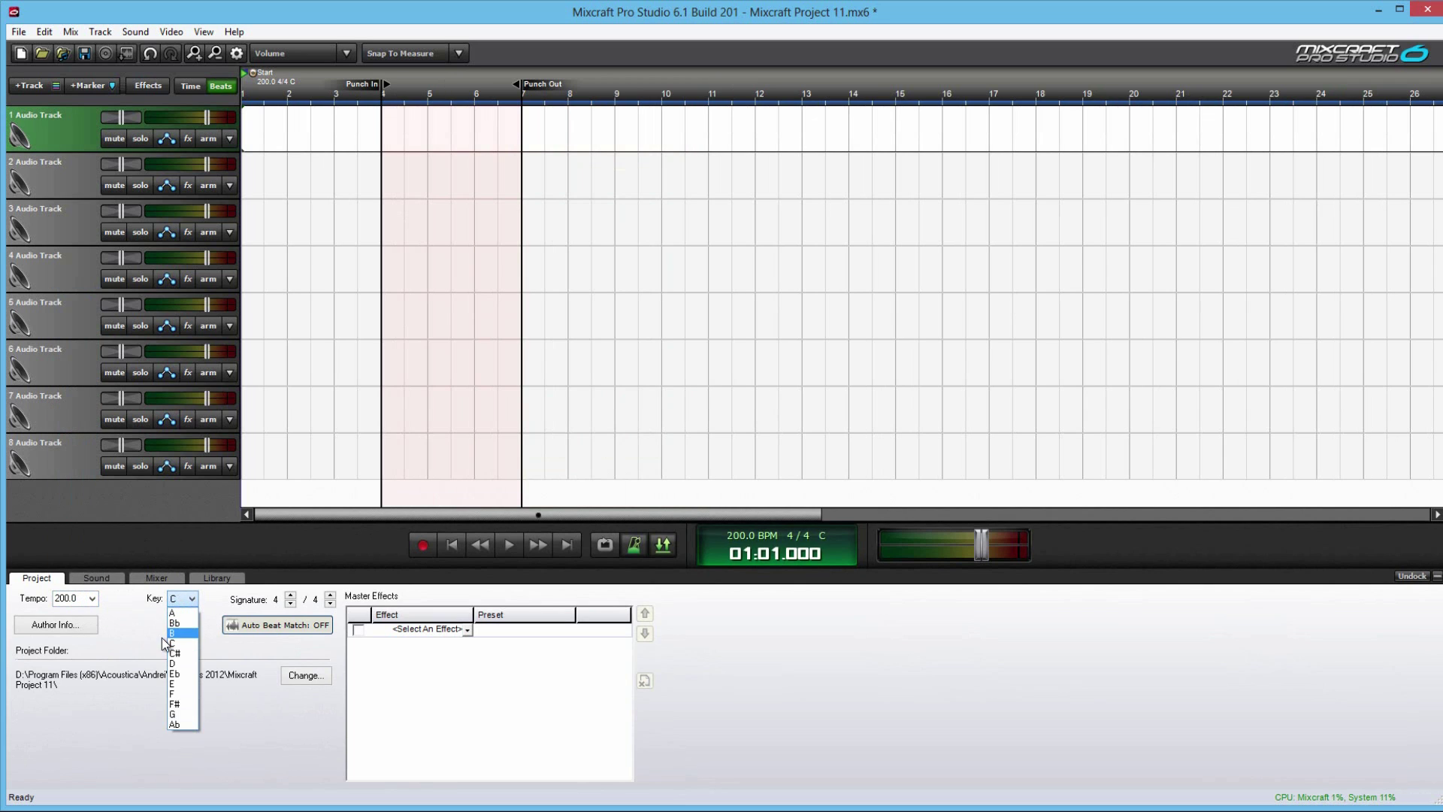
pyautogui.click(291, 639)
pyautogui.click(290, 604)
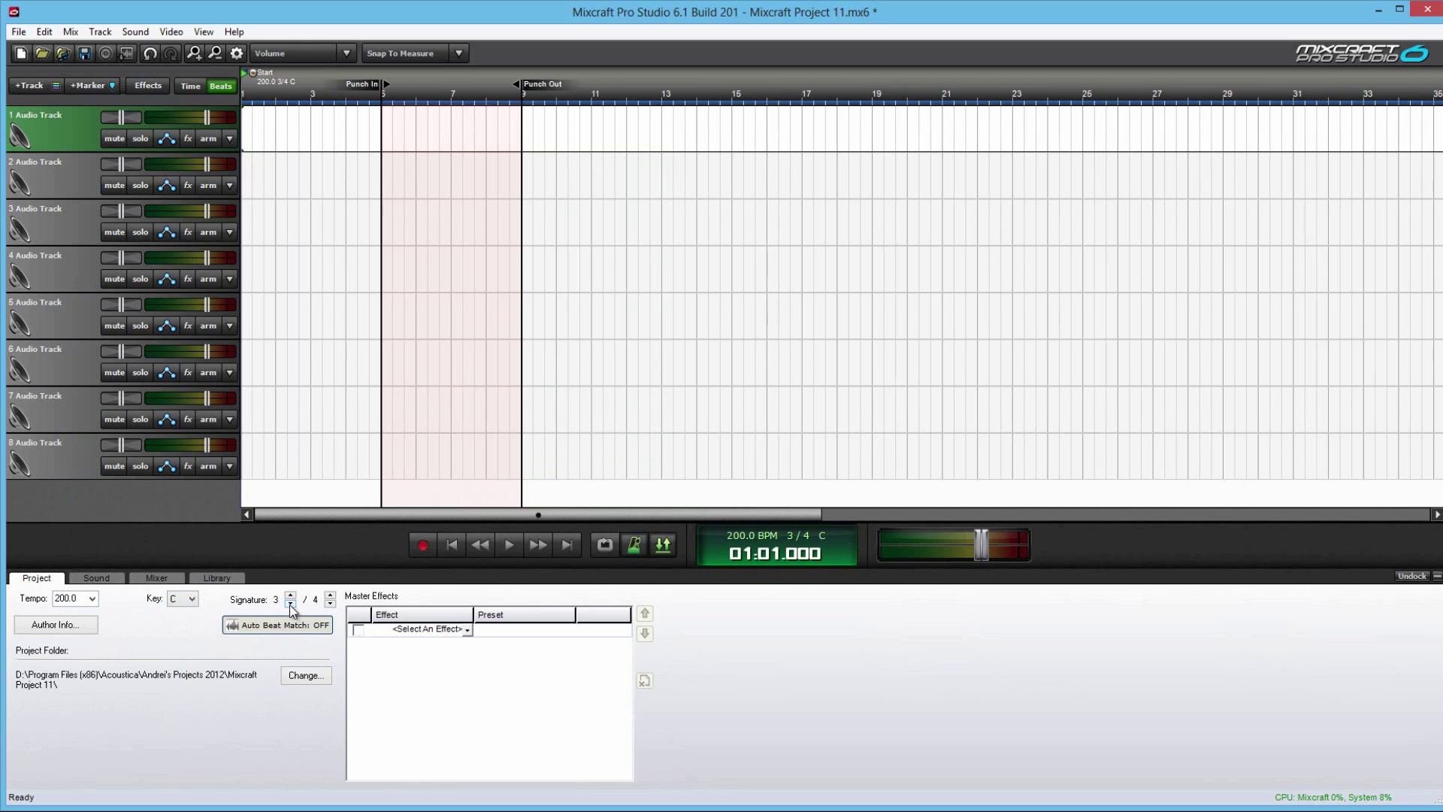
pyautogui.click(290, 604)
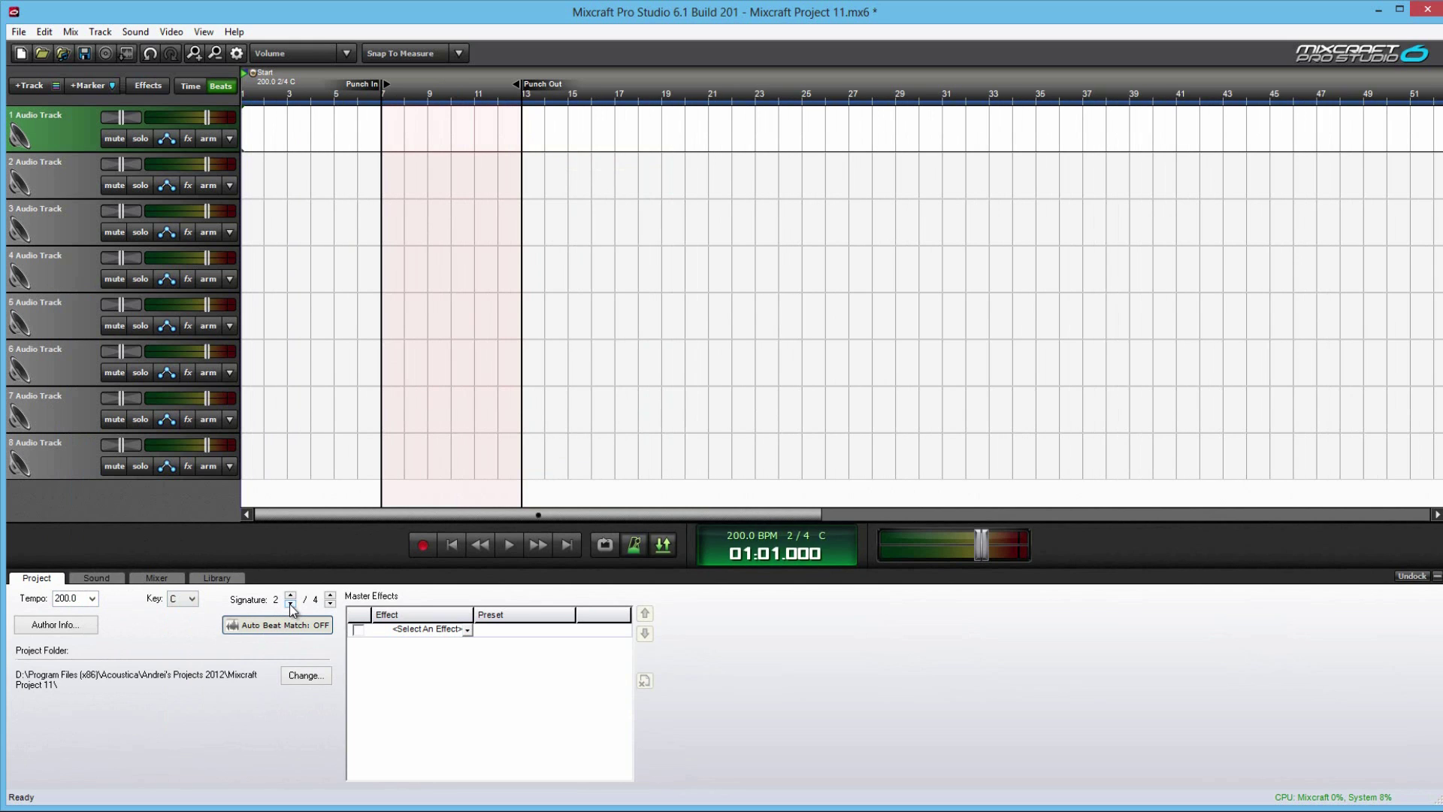
pyautogui.click(94, 577)
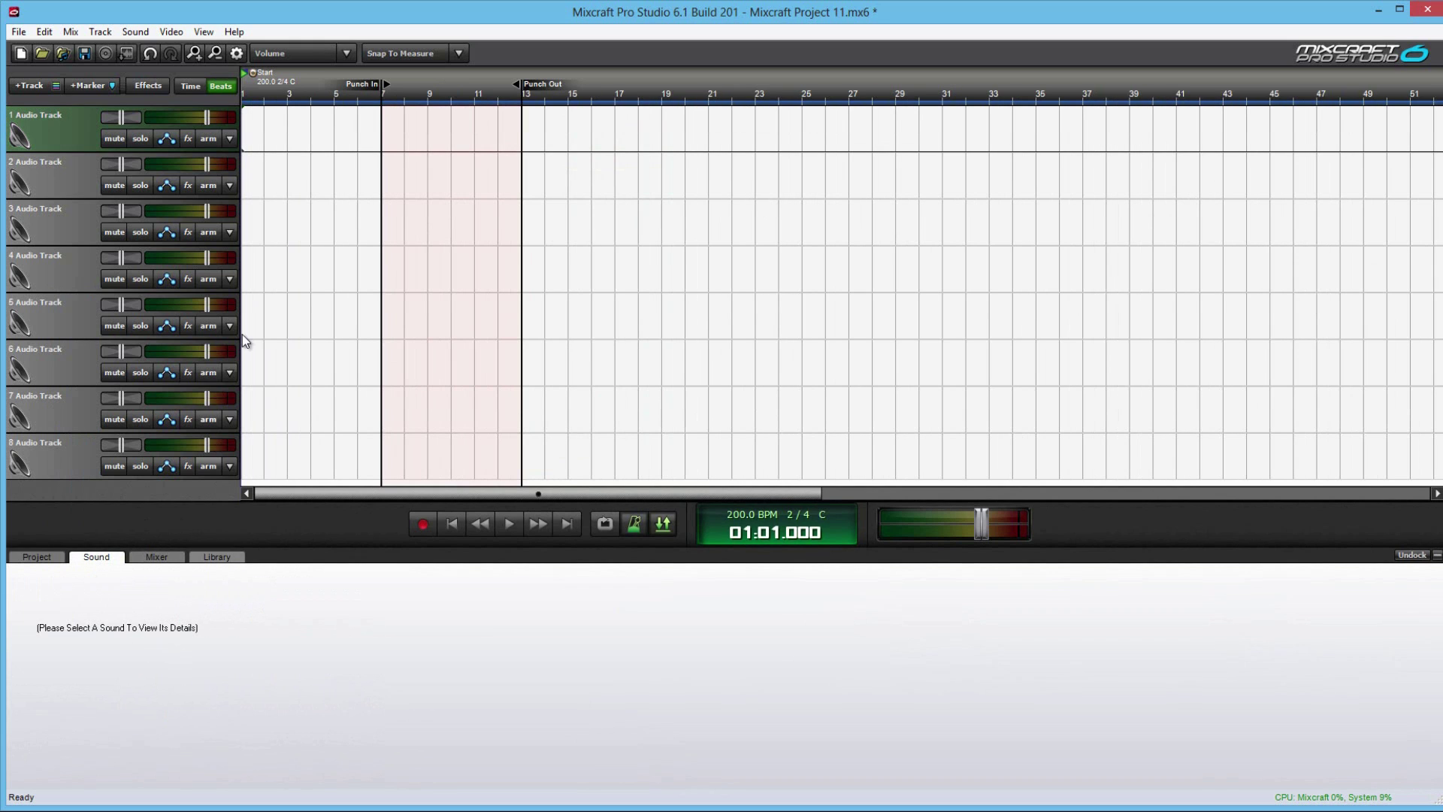
# Drop the 12 String Acoustic 3 loop on track 3 and match the project to 124 BPM, 4/4, key G.
pyautogui.click(363, 342)
pyautogui.rightClick(247, 146)
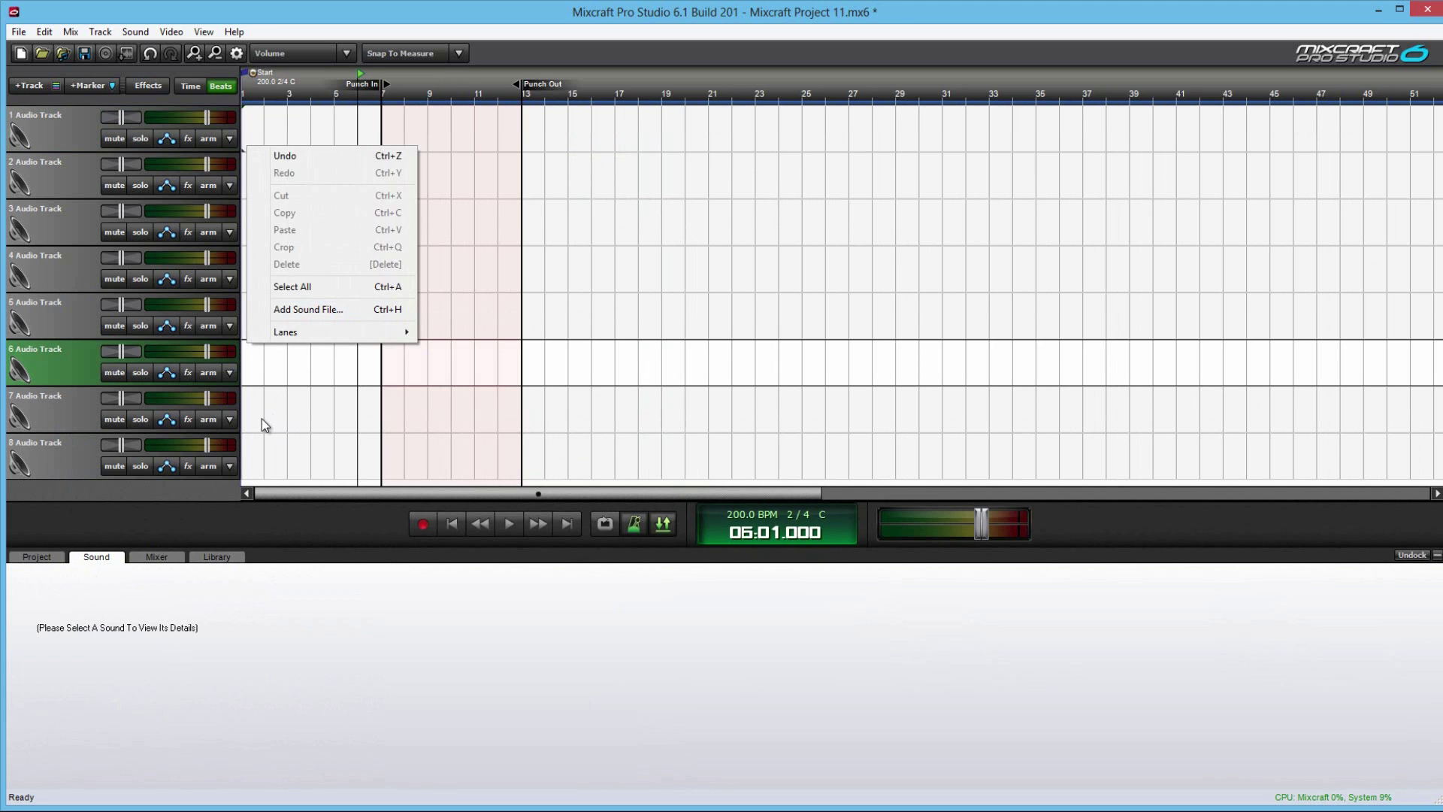
pyautogui.click(200, 557)
pyautogui.moveTo(239, 734); pyautogui.dragTo(241, 225)
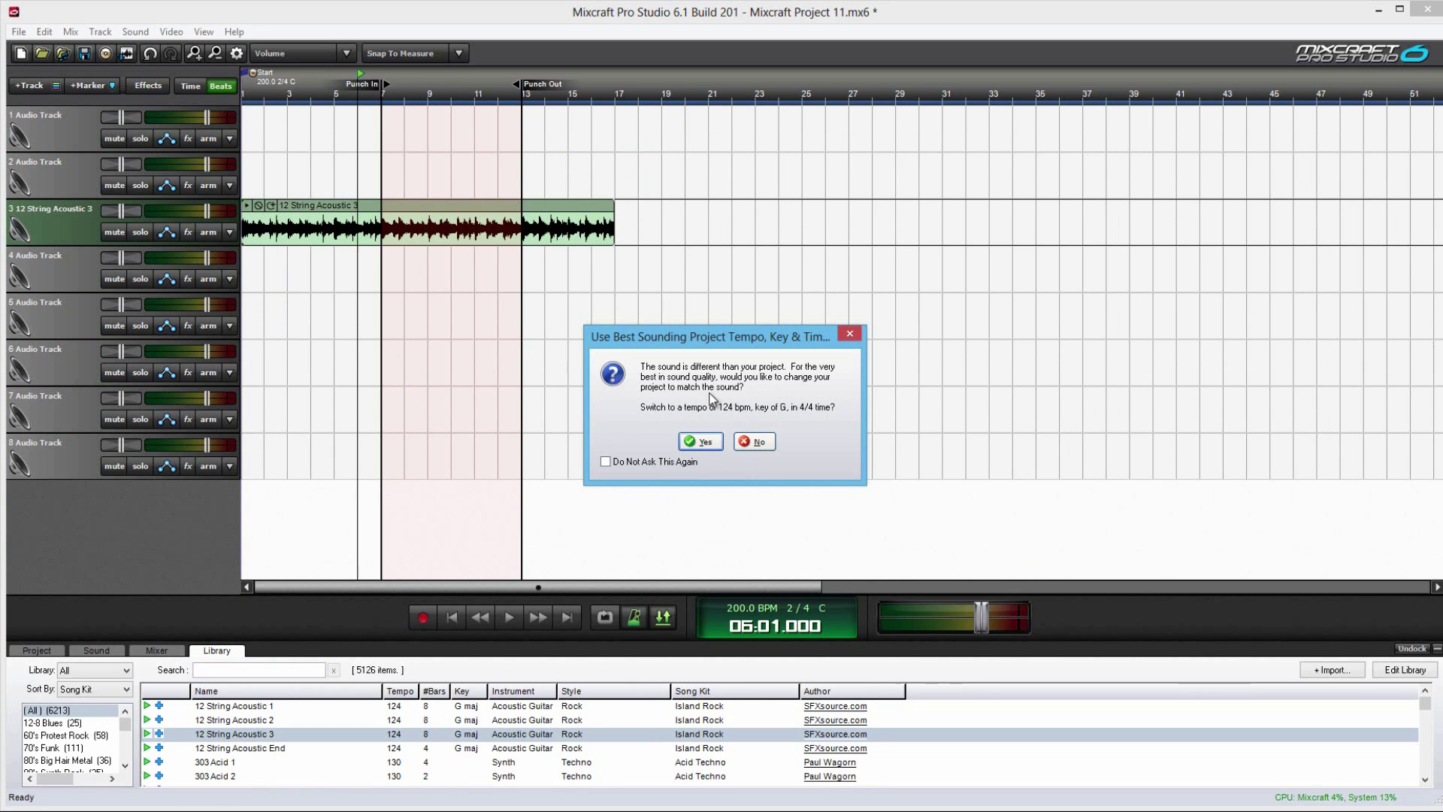
pyautogui.click(699, 442)
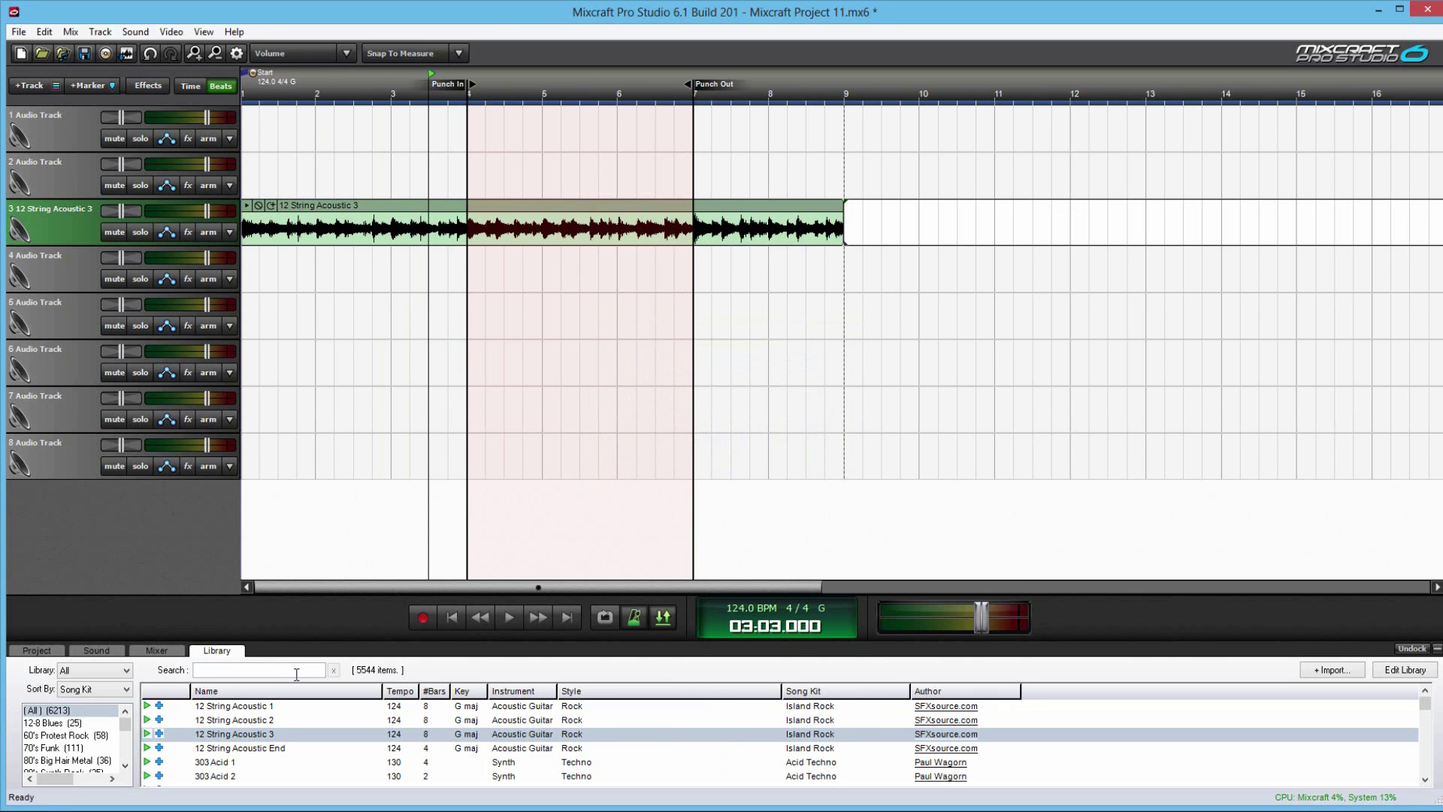
pyautogui.click(94, 650)
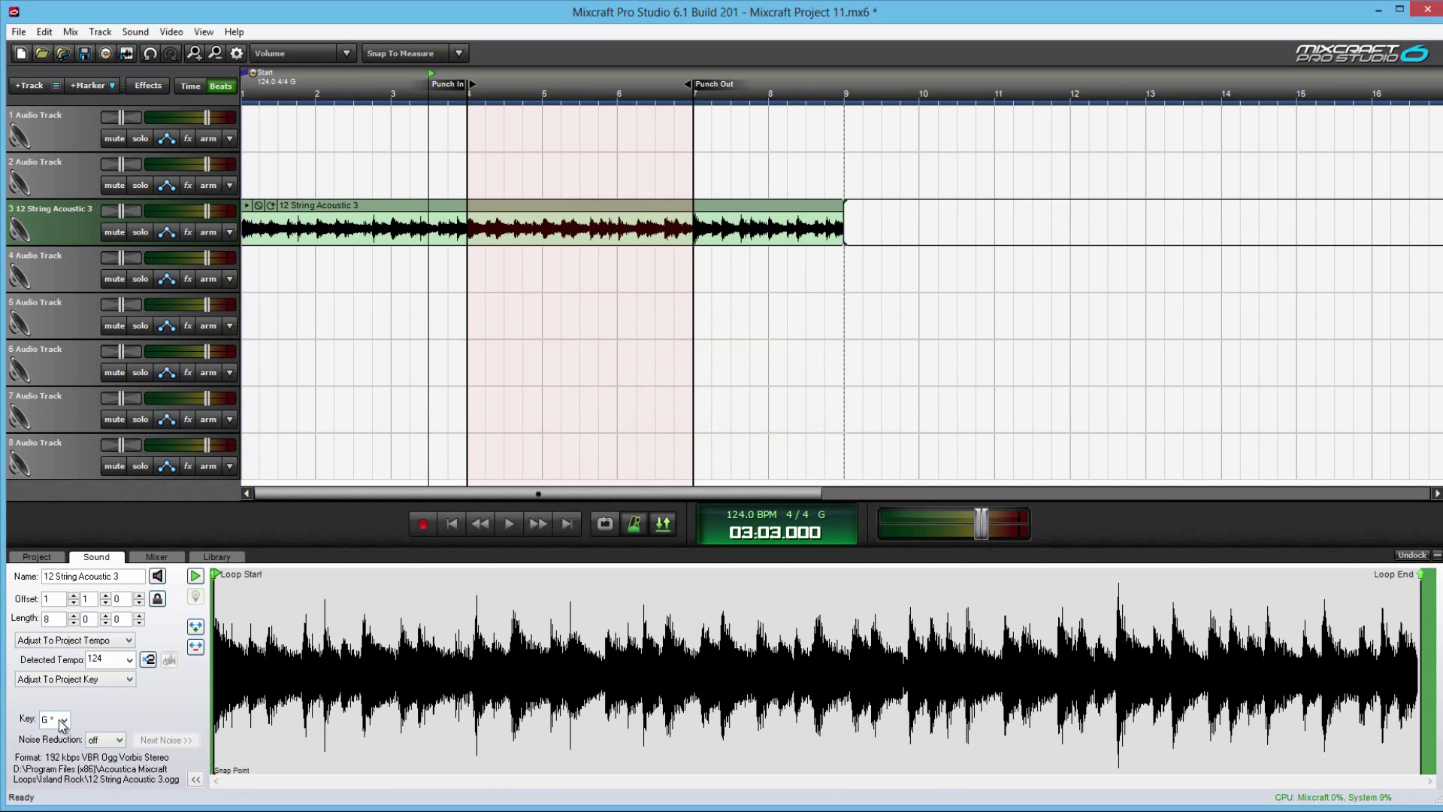
# Check the Noise Reduction amounts but leave noise reduction off on the clip.
pyautogui.click(99, 742)
pyautogui.click(166, 705)
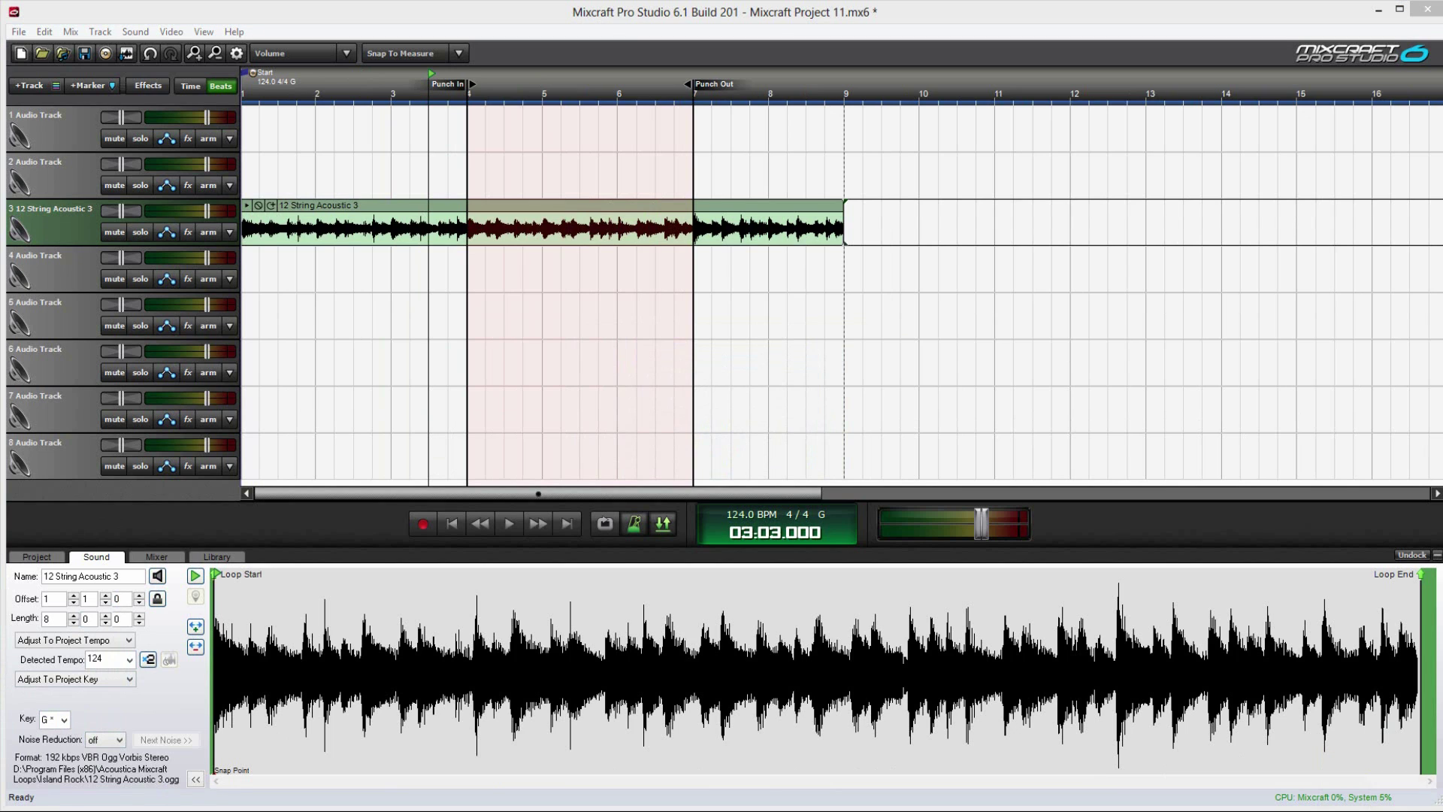
pyautogui.click(110, 740)
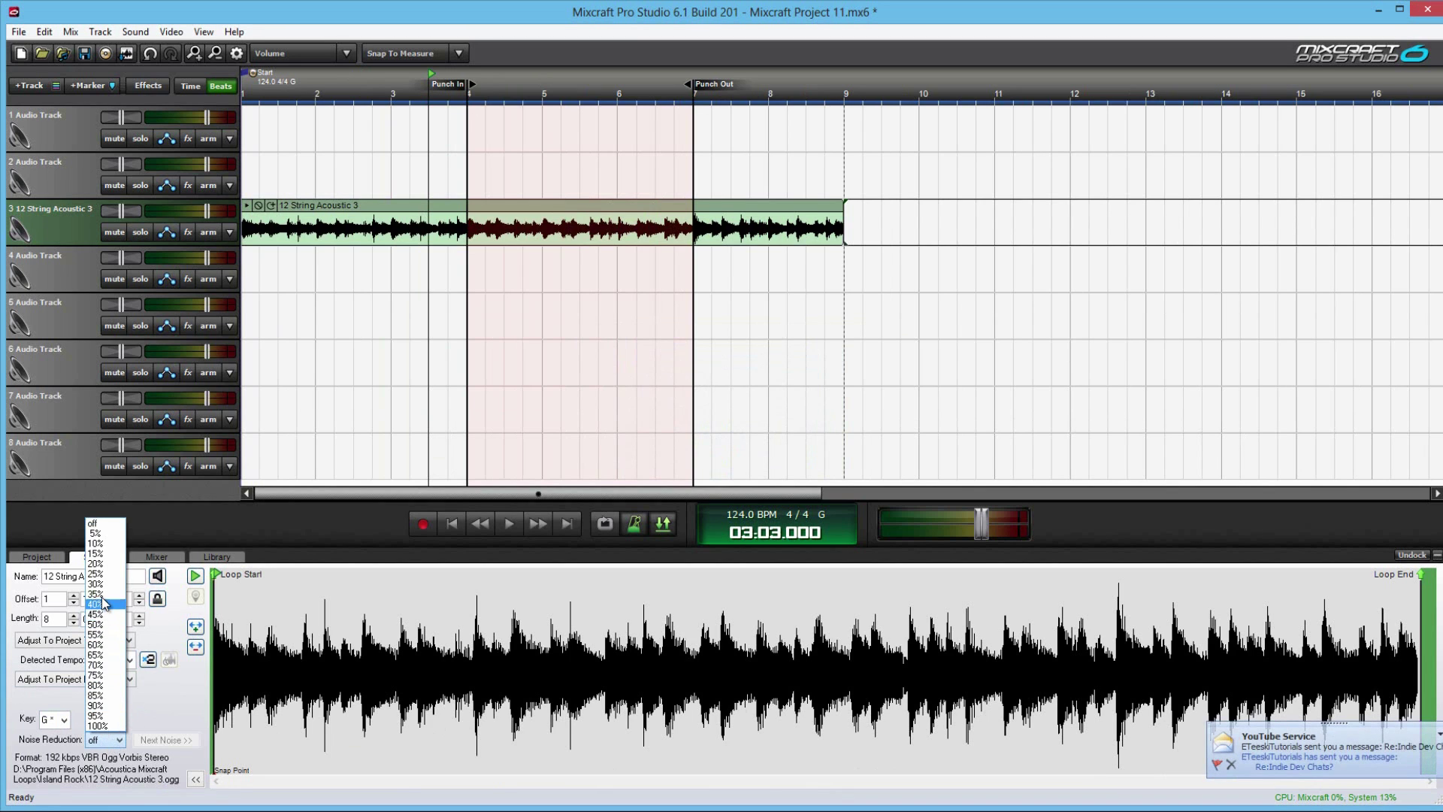
pyautogui.click(131, 720)
pyautogui.click(116, 740)
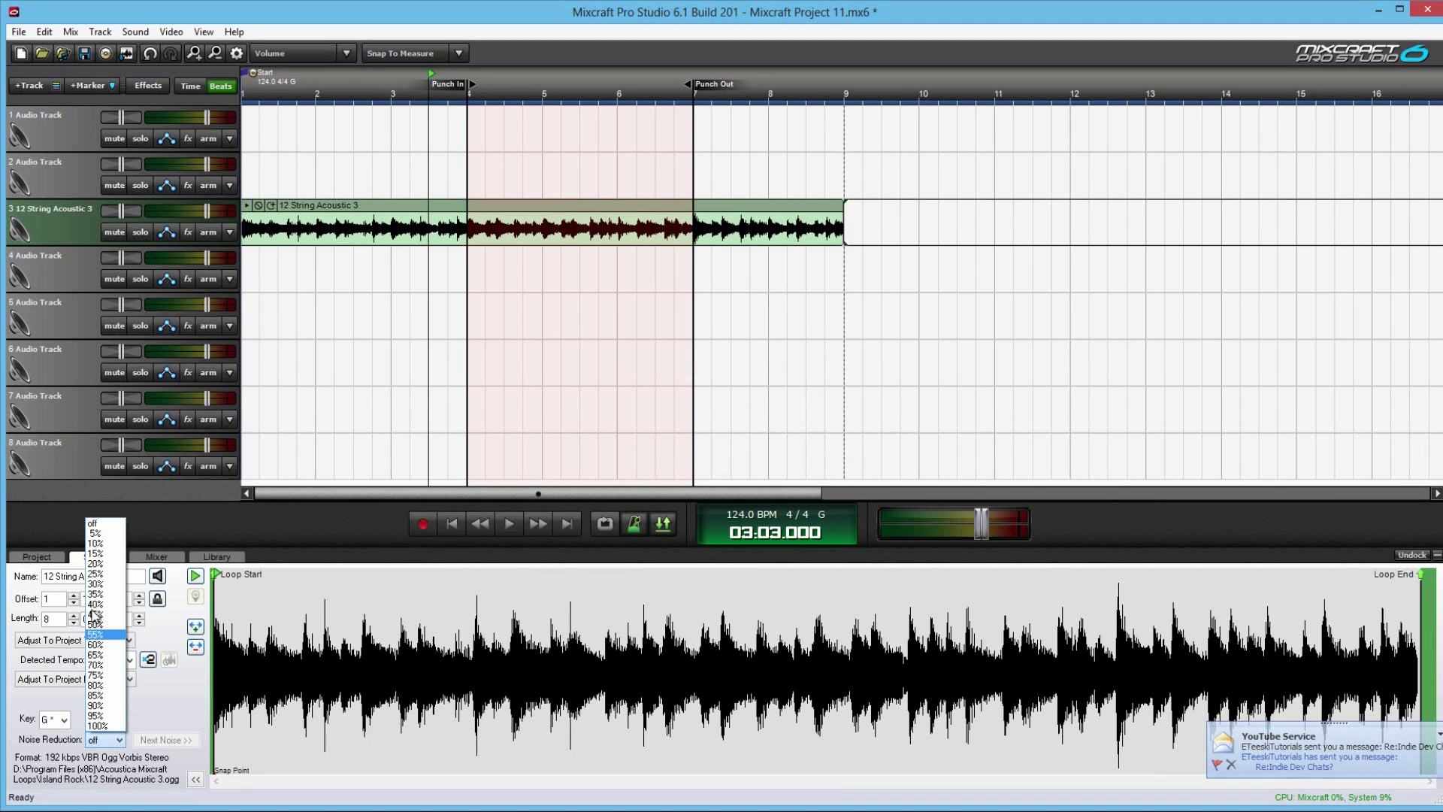
pyautogui.click(138, 711)
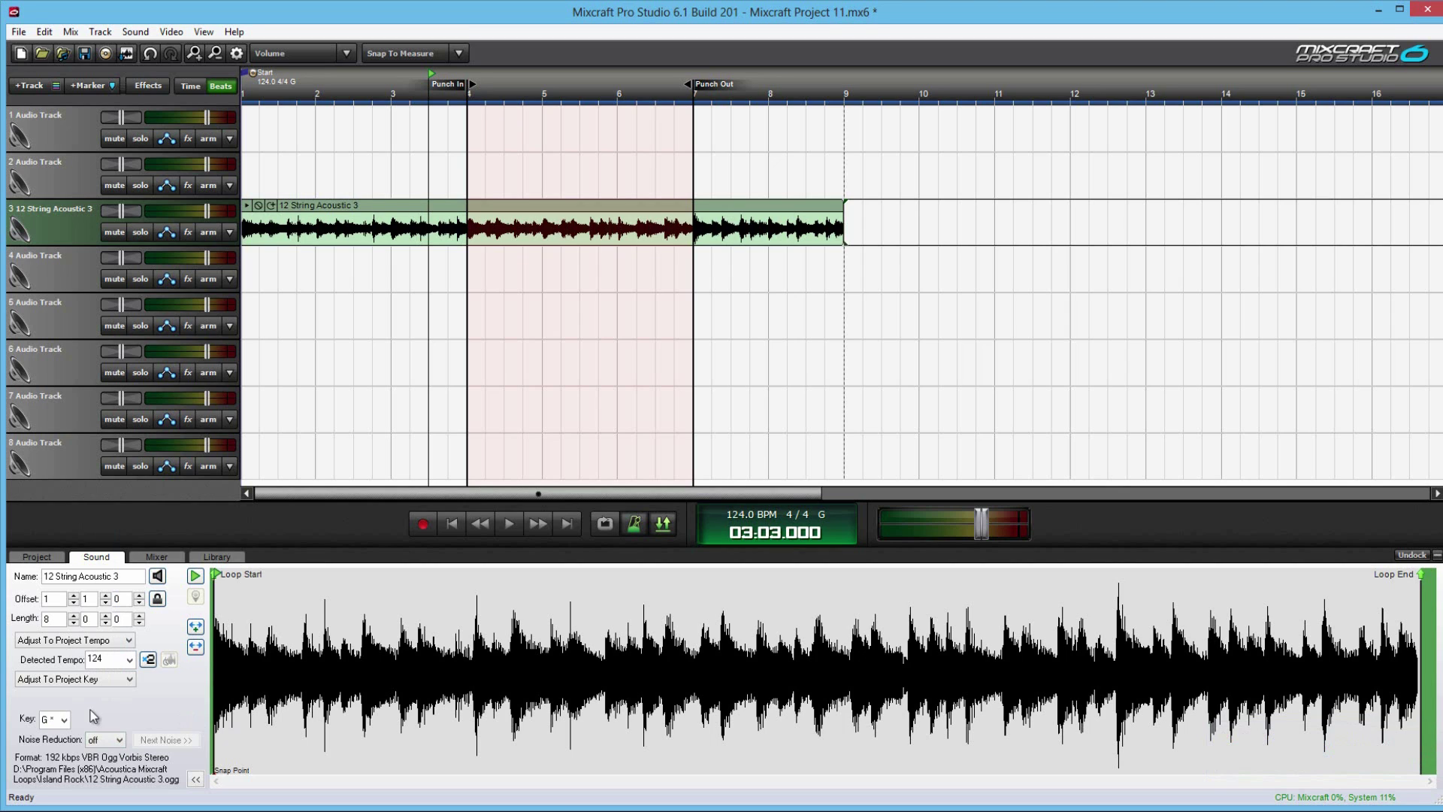
# Set the play start point in the clip waveform, then show the mixer for all eight tracks.
pyautogui.click(373, 706)
pyautogui.click(487, 710)
pyautogui.click(415, 699)
pyautogui.click(482, 695)
pyautogui.click(464, 699)
pyautogui.click(478, 700)
pyautogui.click(464, 700)
pyautogui.click(484, 702)
pyautogui.click(155, 557)
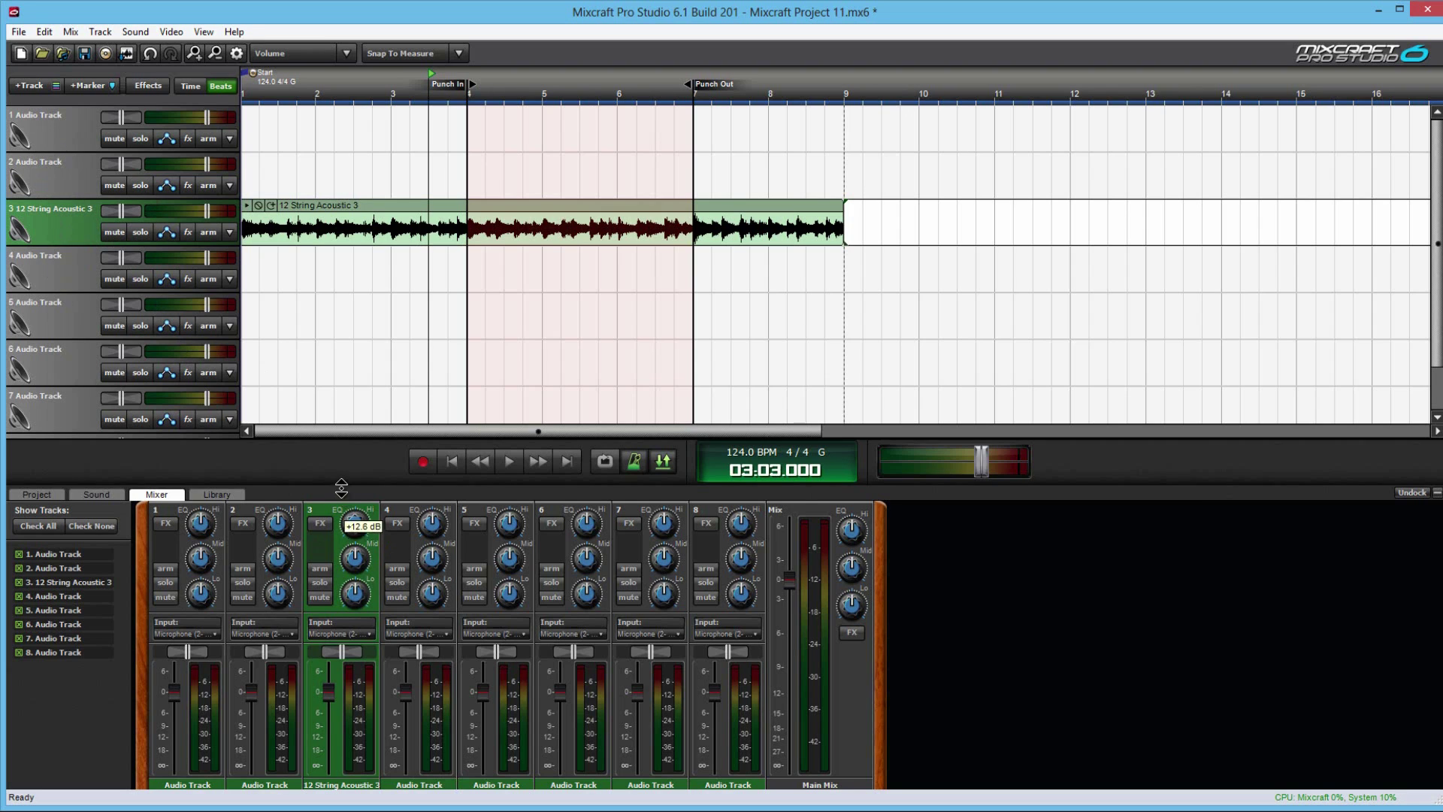
# Boost the high EQ on the channel 3 (12 String Acoustic 3) strip, then bring up the library.
pyautogui.moveTo(356, 524); pyautogui.dragTo(353, 591)
pyautogui.click(216, 494)
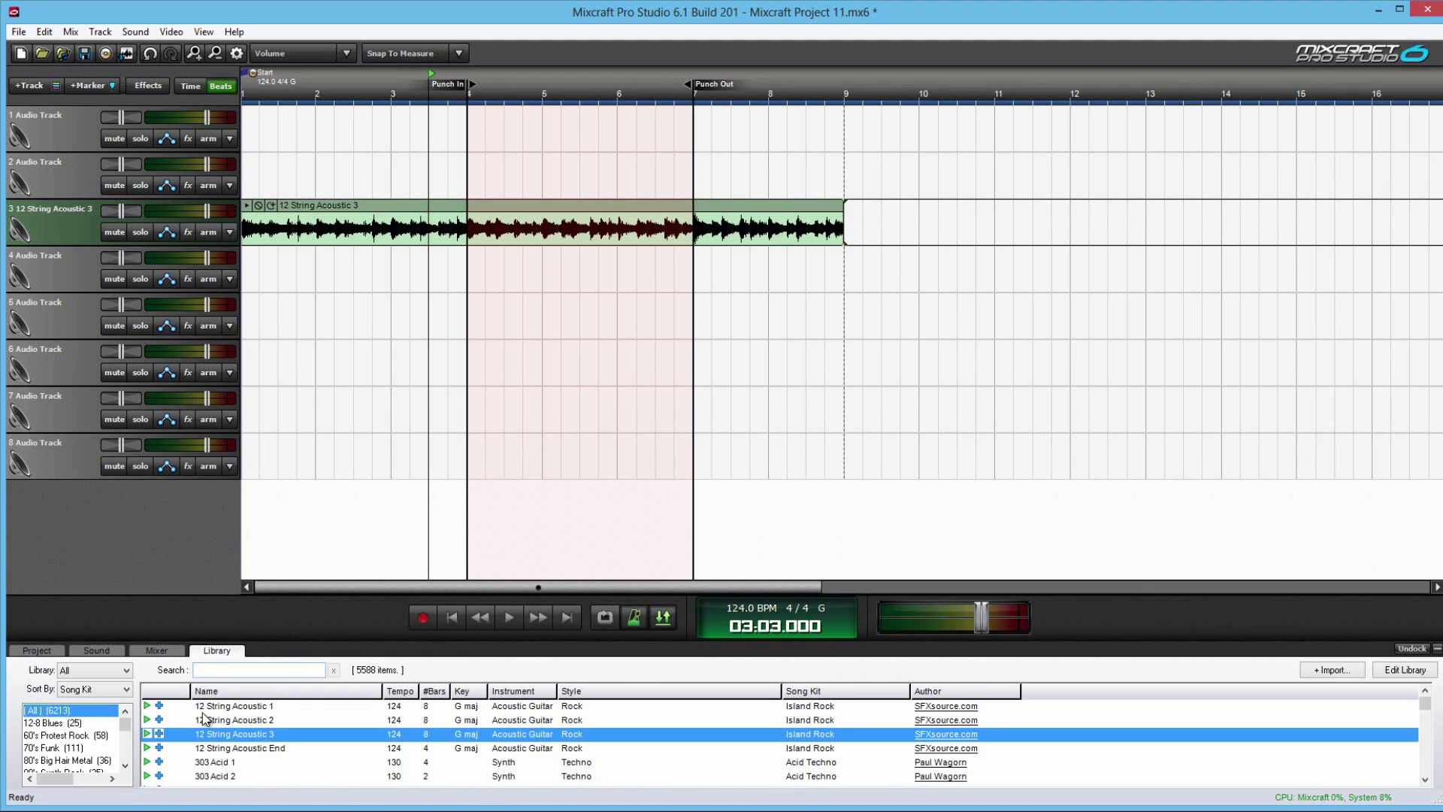
# Enlarge the library list, select the 303 Acid 2 loop and check the sort options.
pyautogui.moveTo(257, 639); pyautogui.dragTo(259, 502)
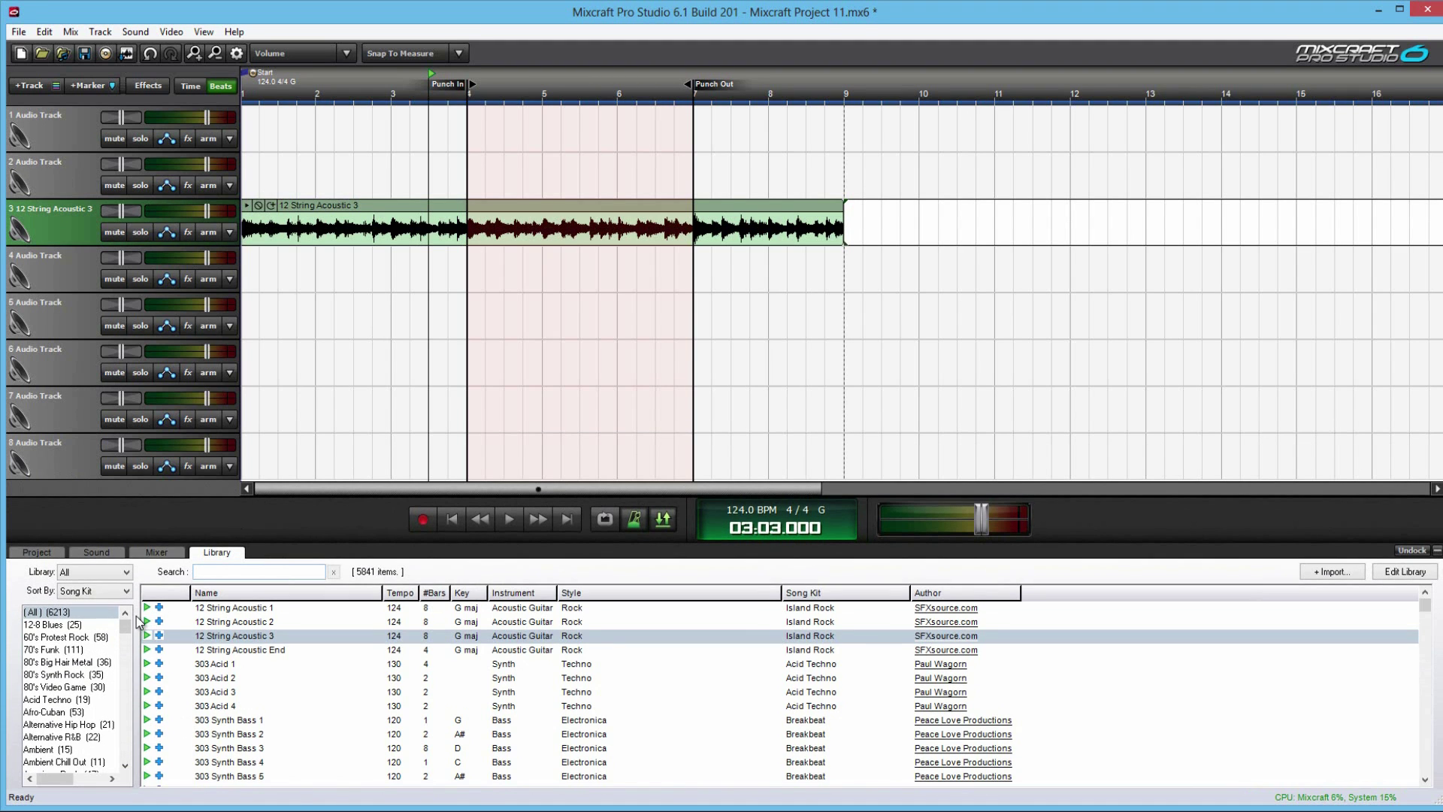
pyautogui.moveTo(139, 621)
pyautogui.mouseDown()
pyautogui.moveTo(139, 774)
pyautogui.moveTo(138, 594)
pyautogui.mouseUp()
pyautogui.click(199, 680)
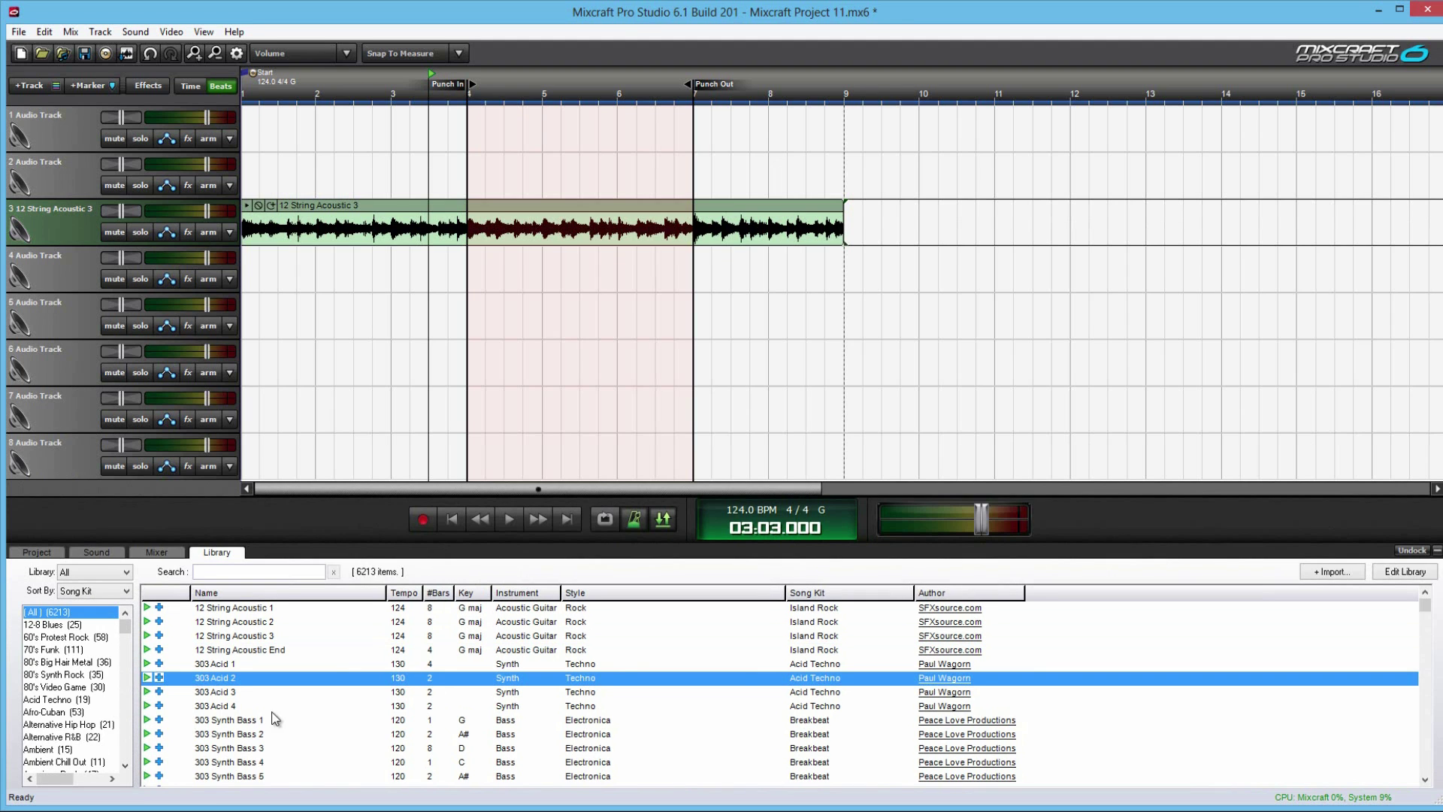
pyautogui.click(100, 572)
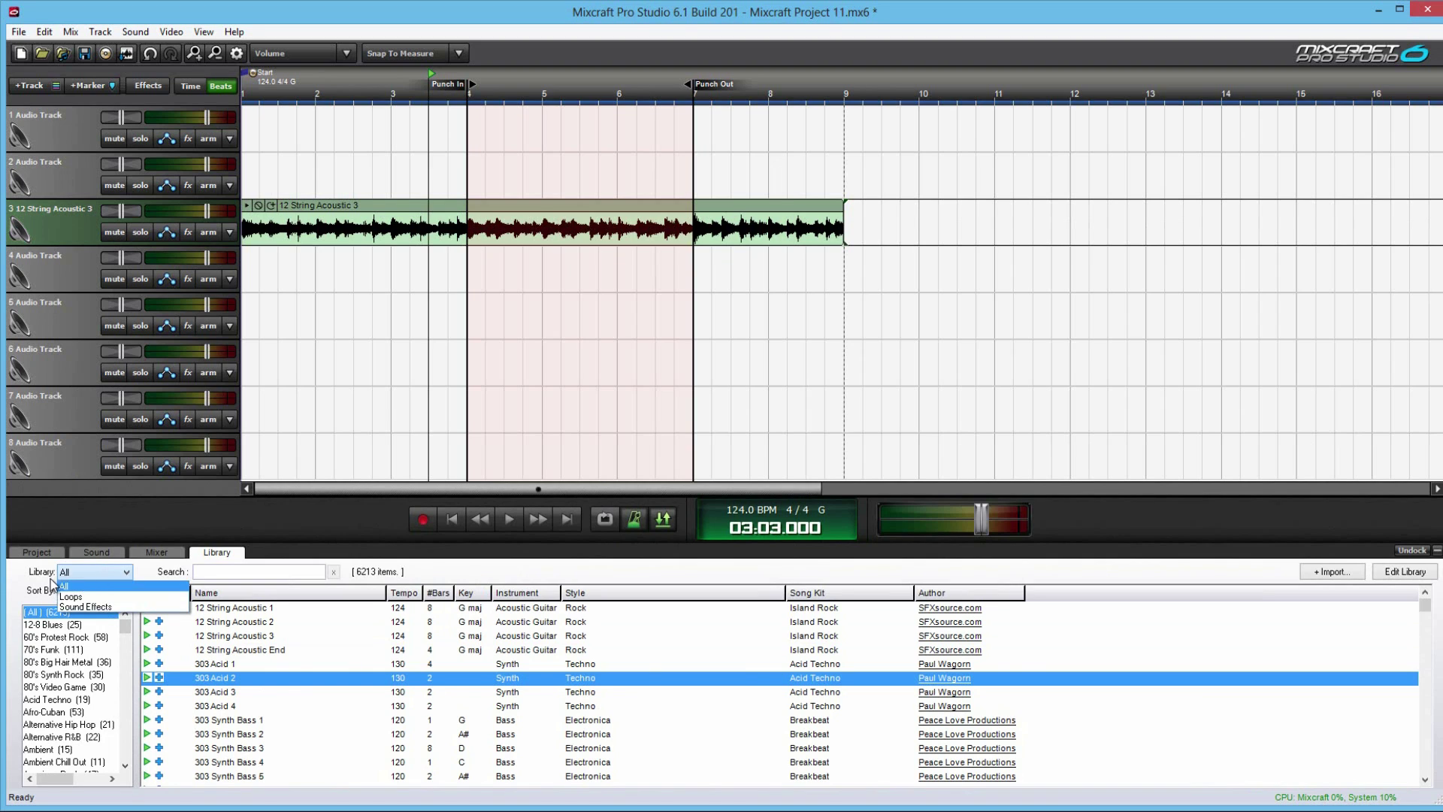
pyautogui.click(105, 590)
pyautogui.click(105, 591)
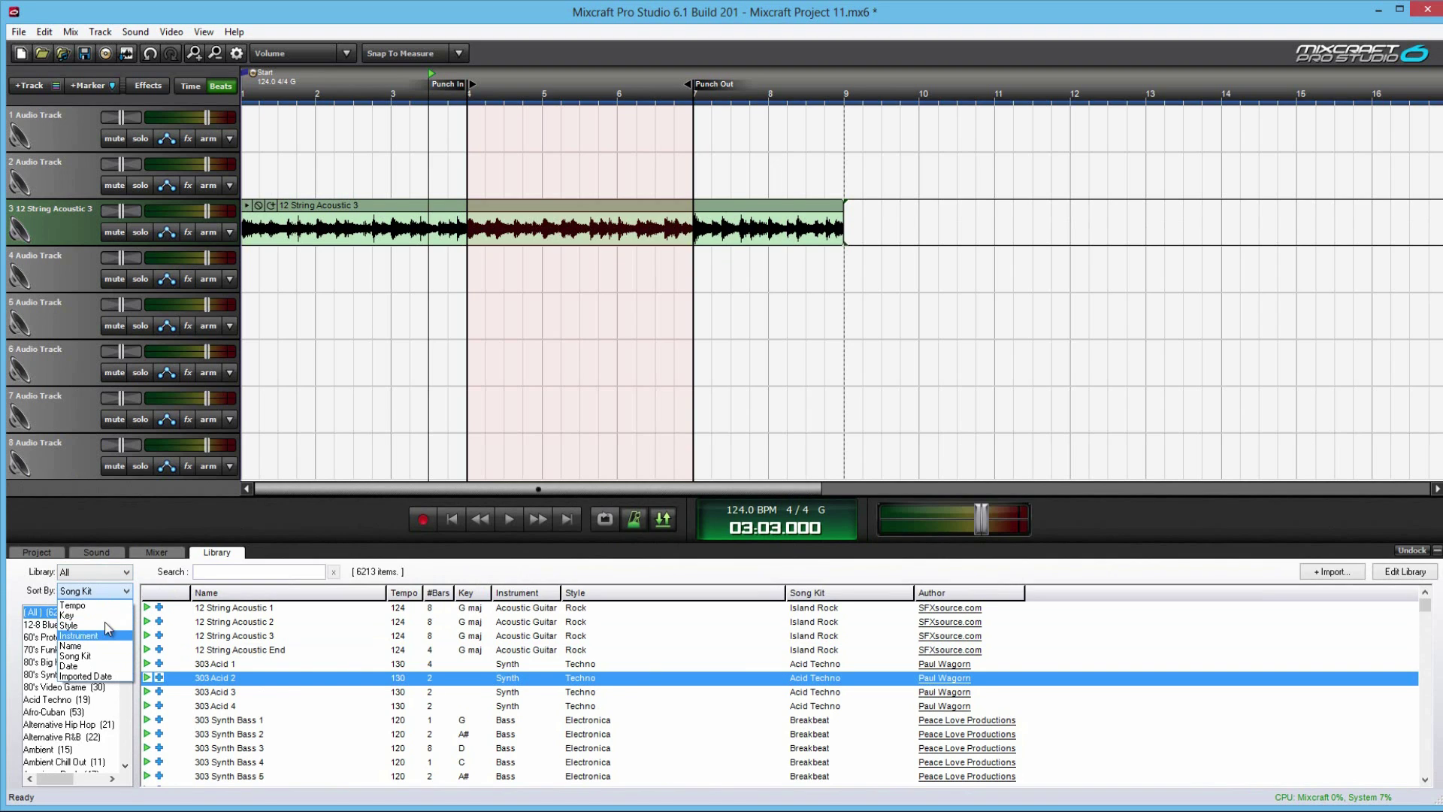
# Filter the library to Sound Effects, then to Loops only, and show the project settings.
pyautogui.click(40, 592)
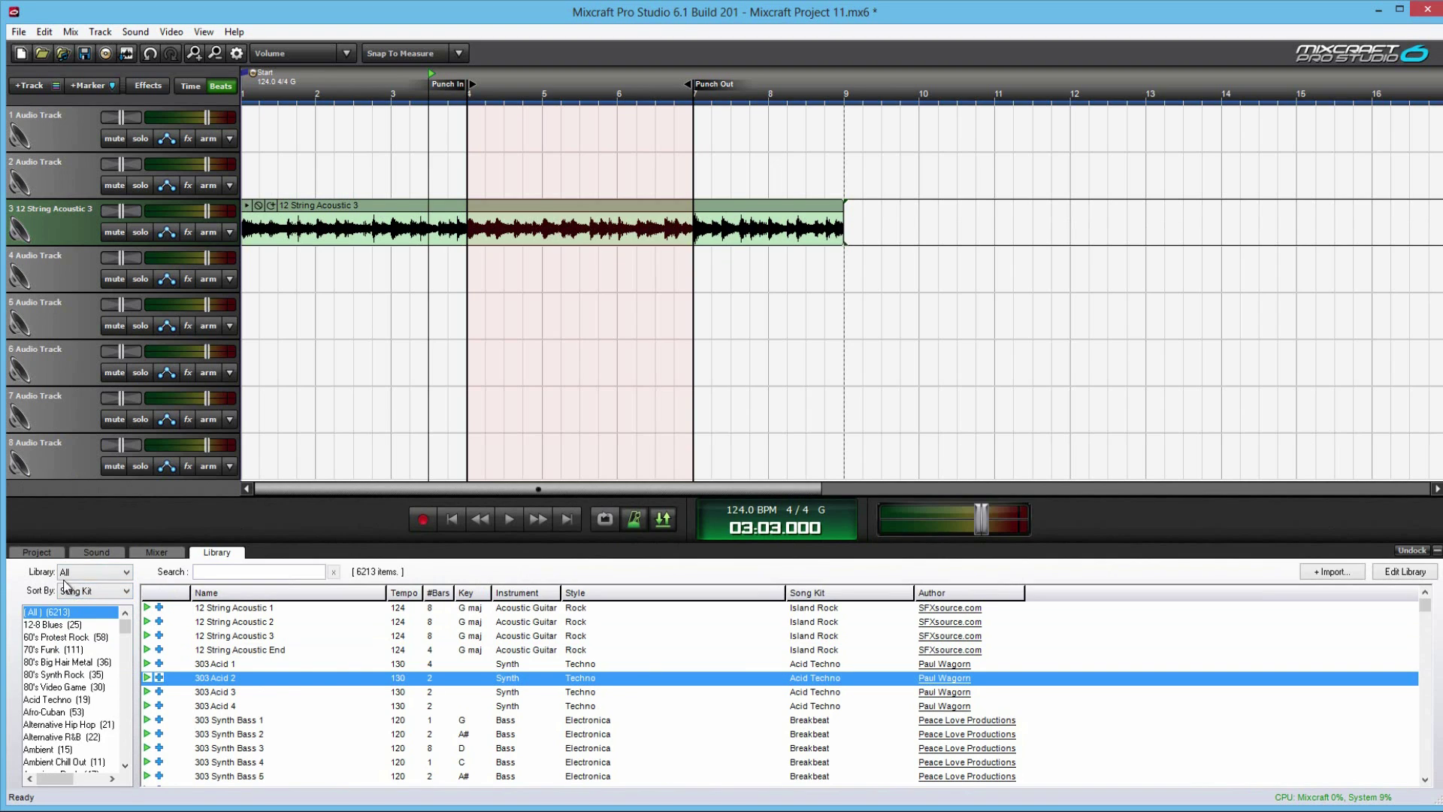
pyautogui.click(101, 571)
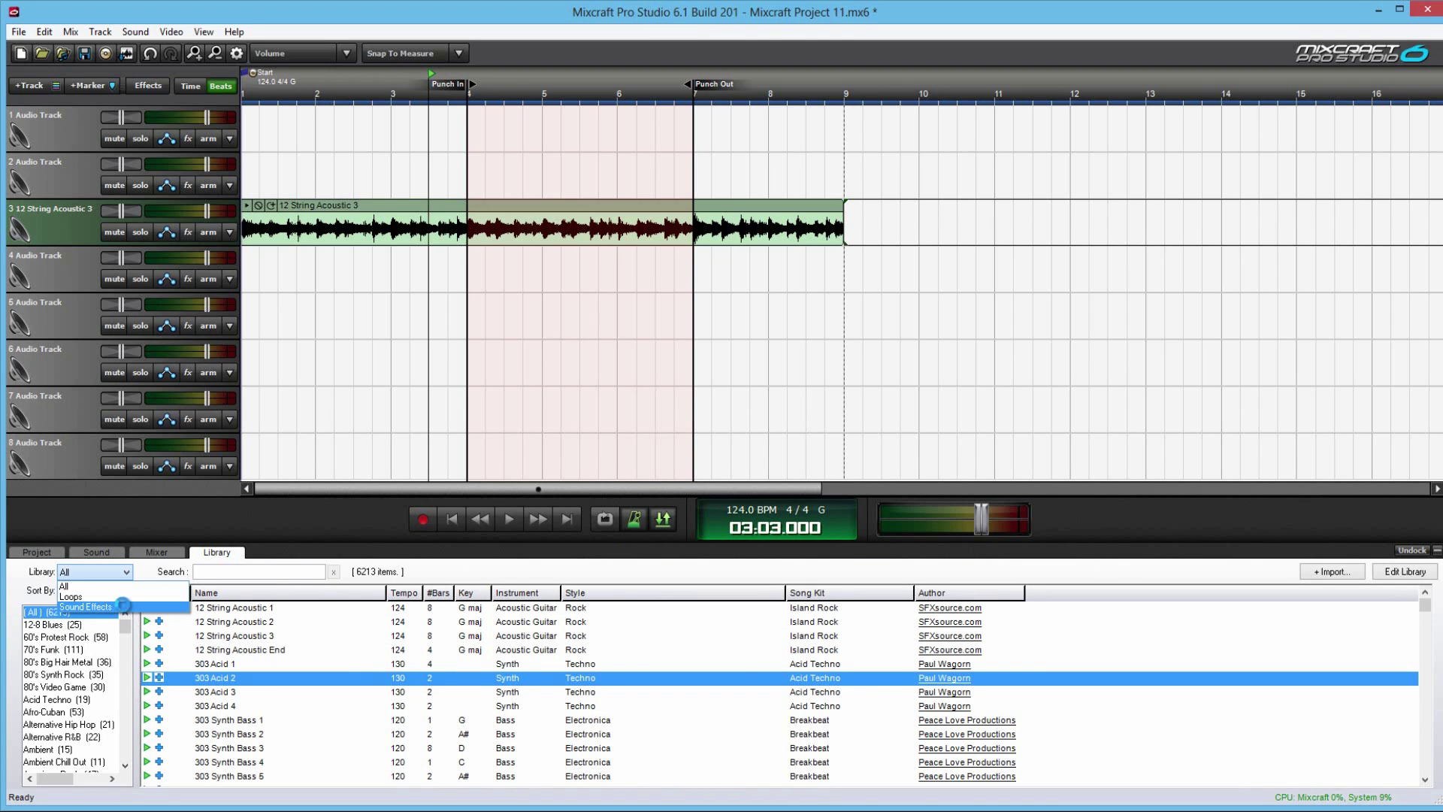
pyautogui.click(118, 605)
pyautogui.click(112, 573)
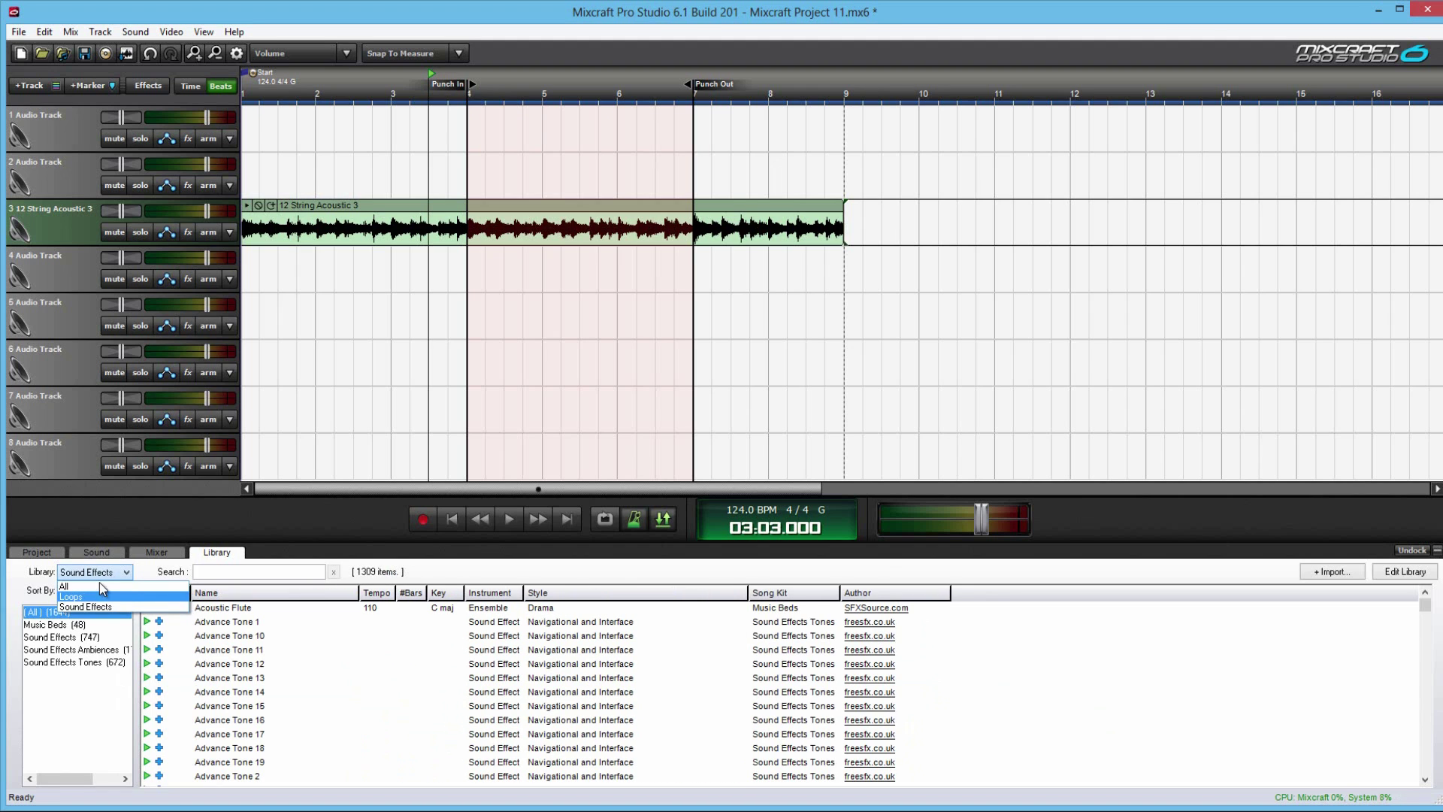
pyautogui.click(54, 597)
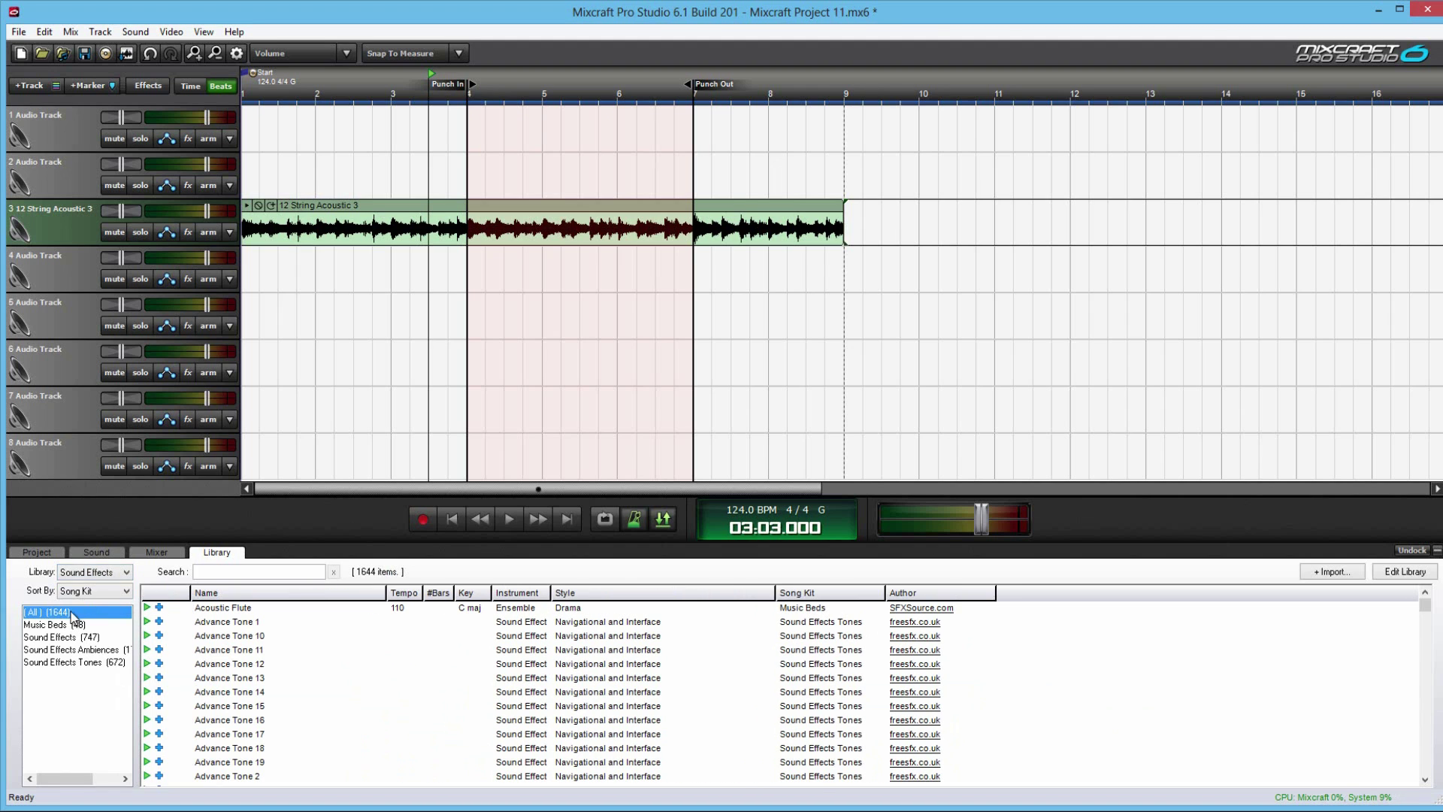
pyautogui.click(94, 572)
pyautogui.click(76, 598)
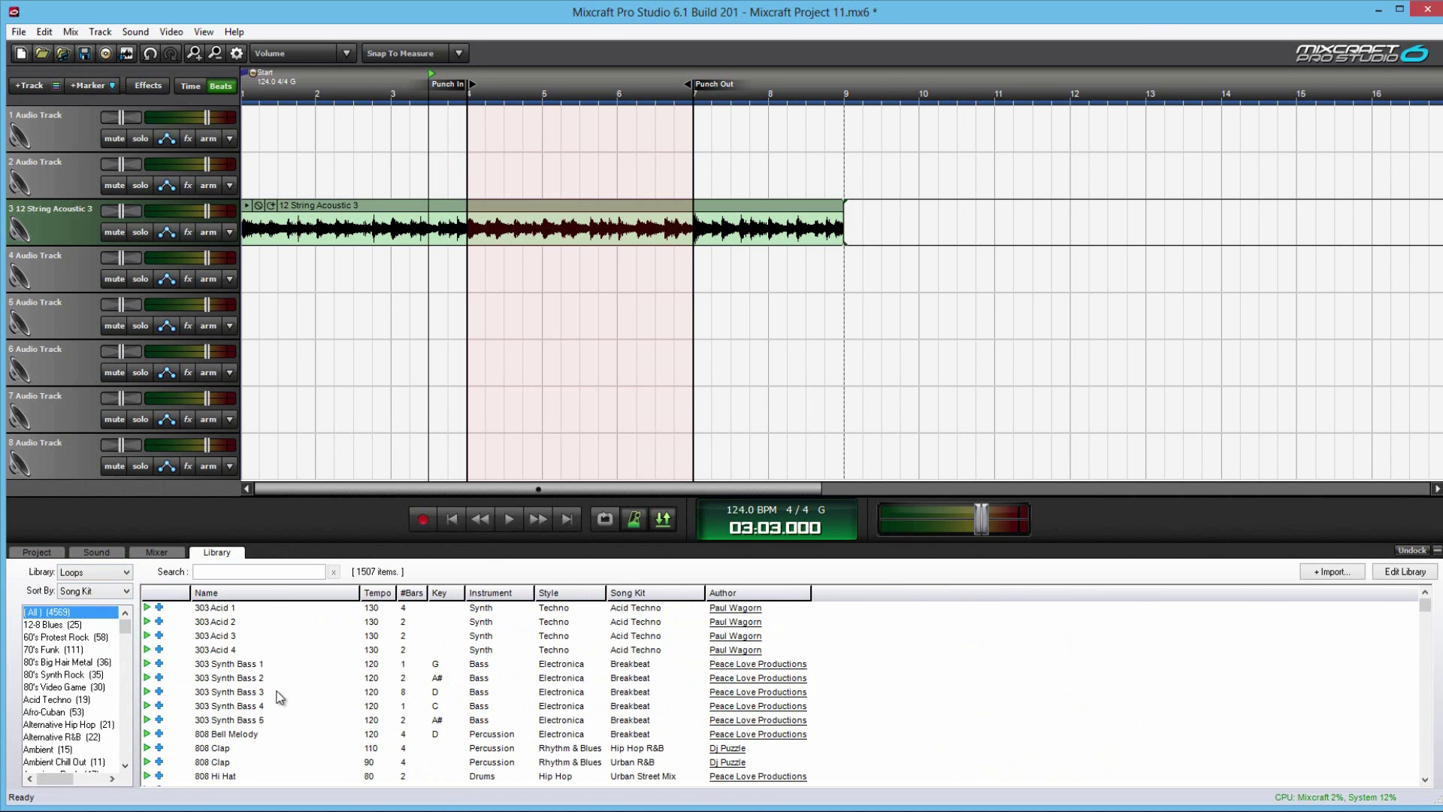
pyautogui.click(236, 573)
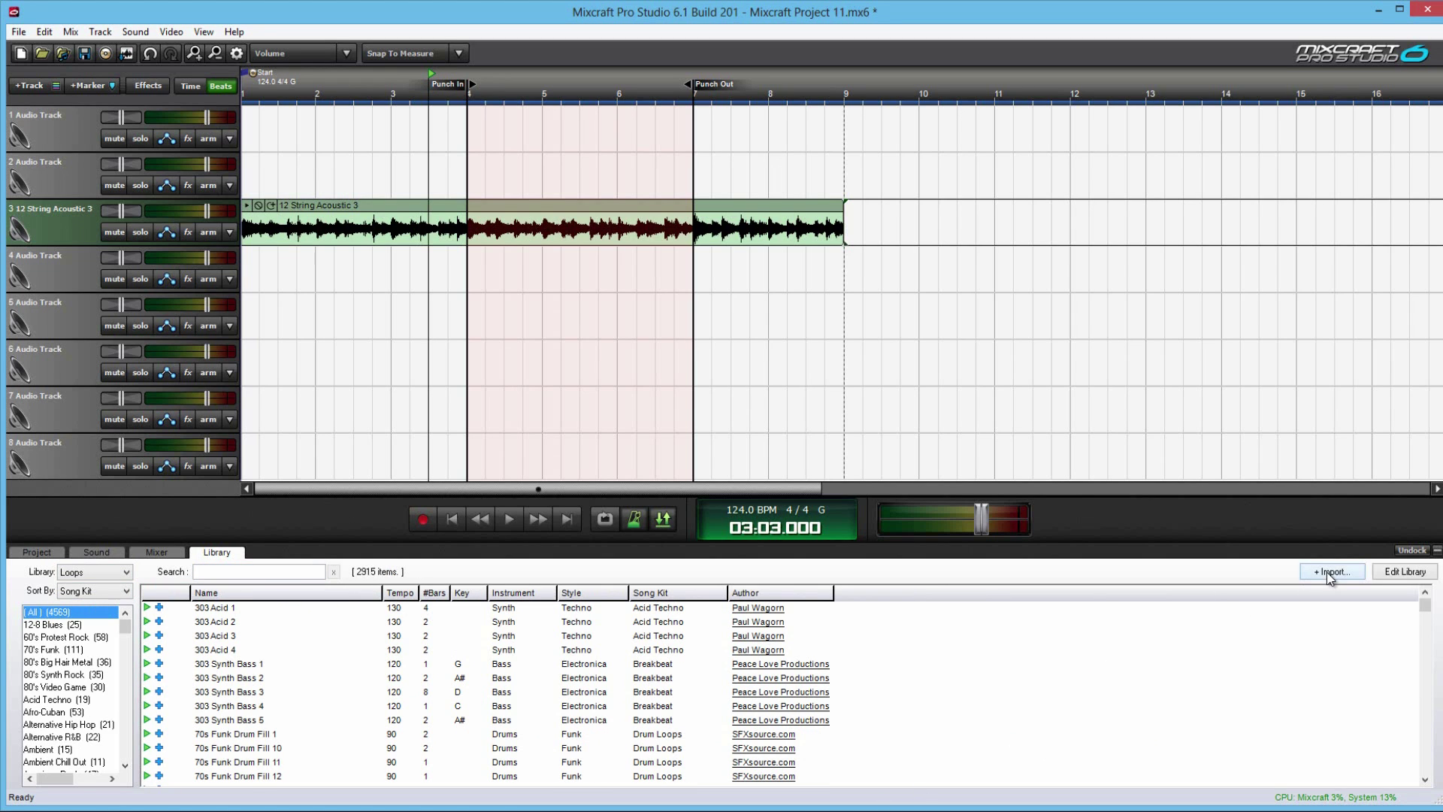
pyautogui.click(34, 551)
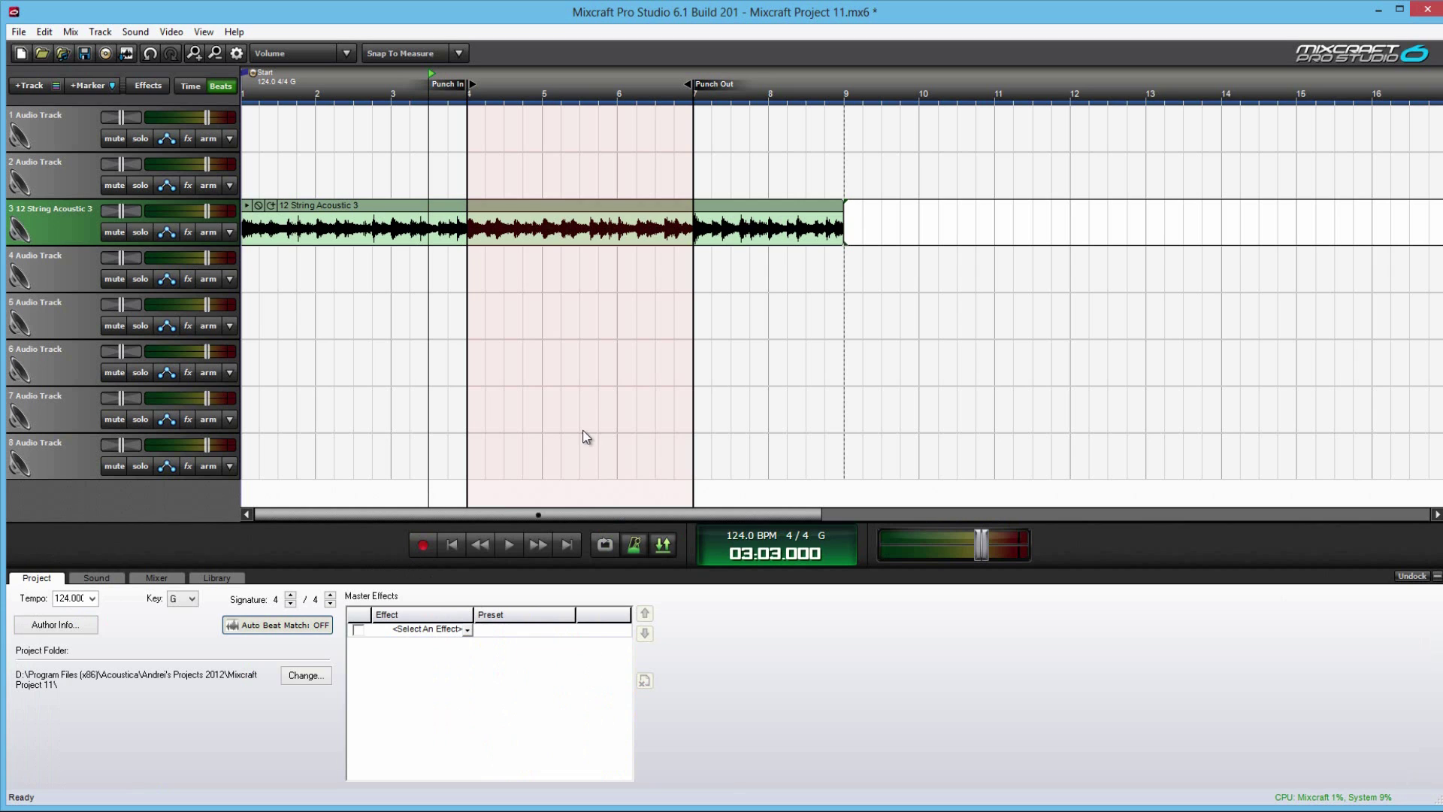
# Turn off the punch-in/out region and bring up the File menu commands.
pyautogui.click(662, 544)
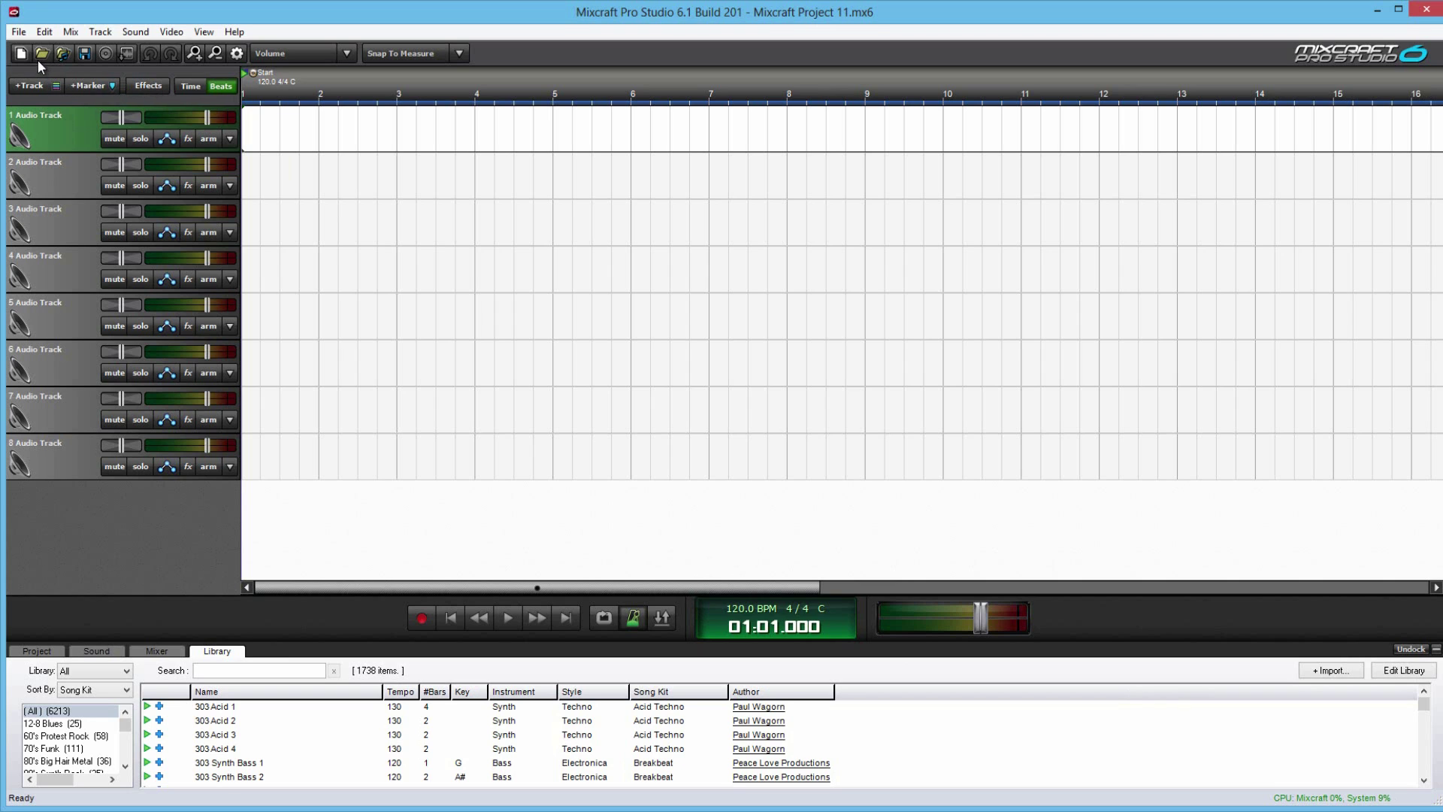
pyautogui.click(18, 32)
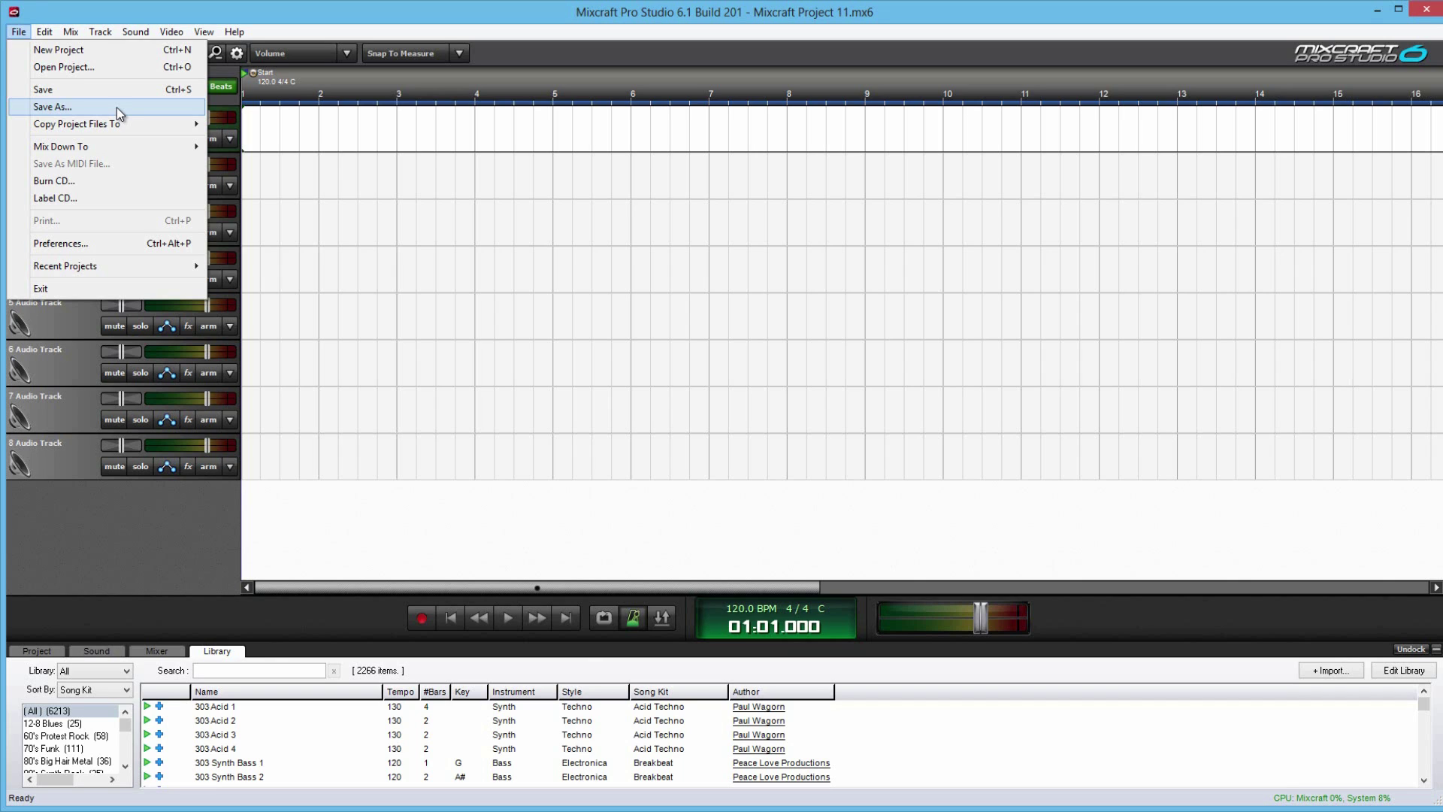
# In Save As, pick the Desktop, view the file formats, keep Mixcraft Project, and cancel.
pyautogui.click(116, 108)
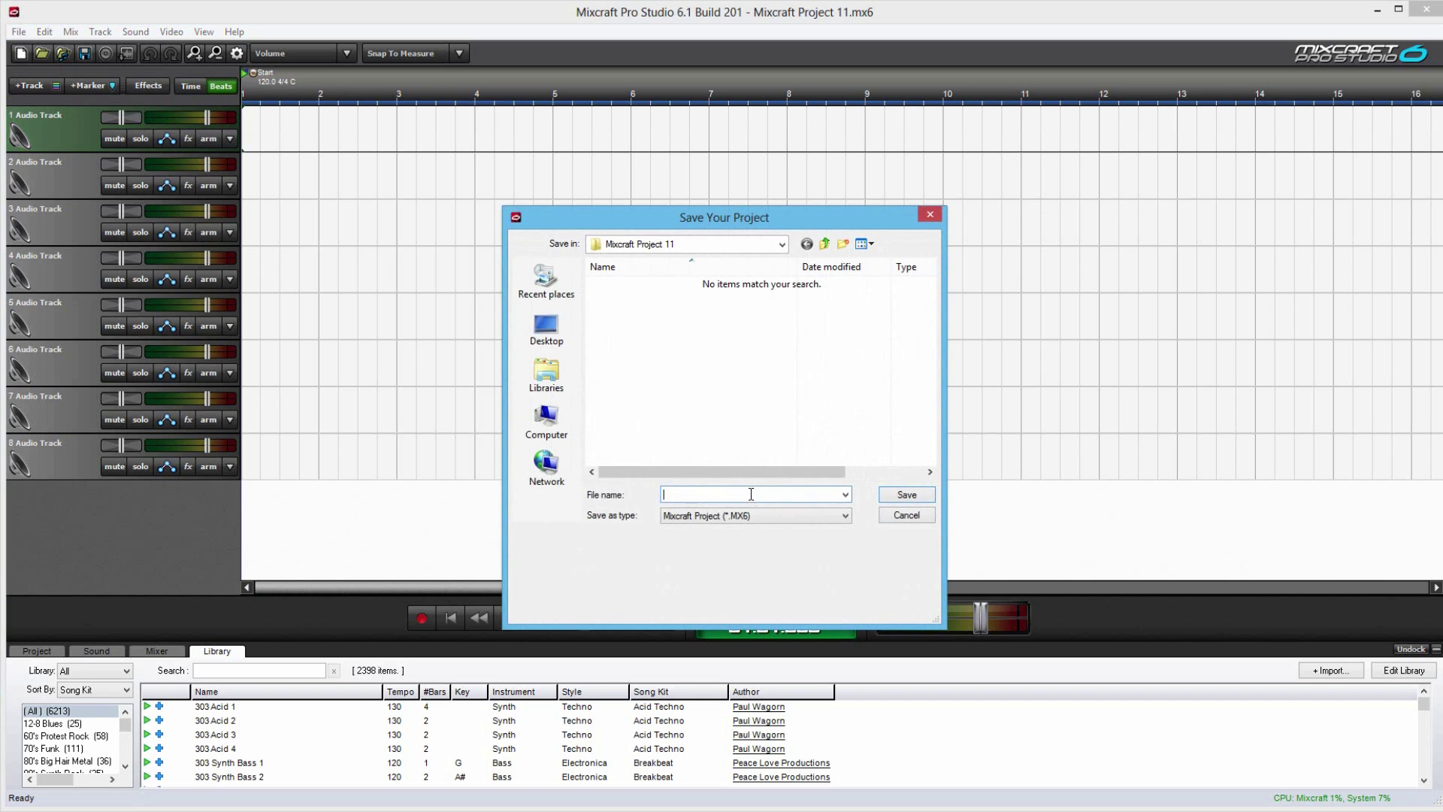
pyautogui.click(562, 322)
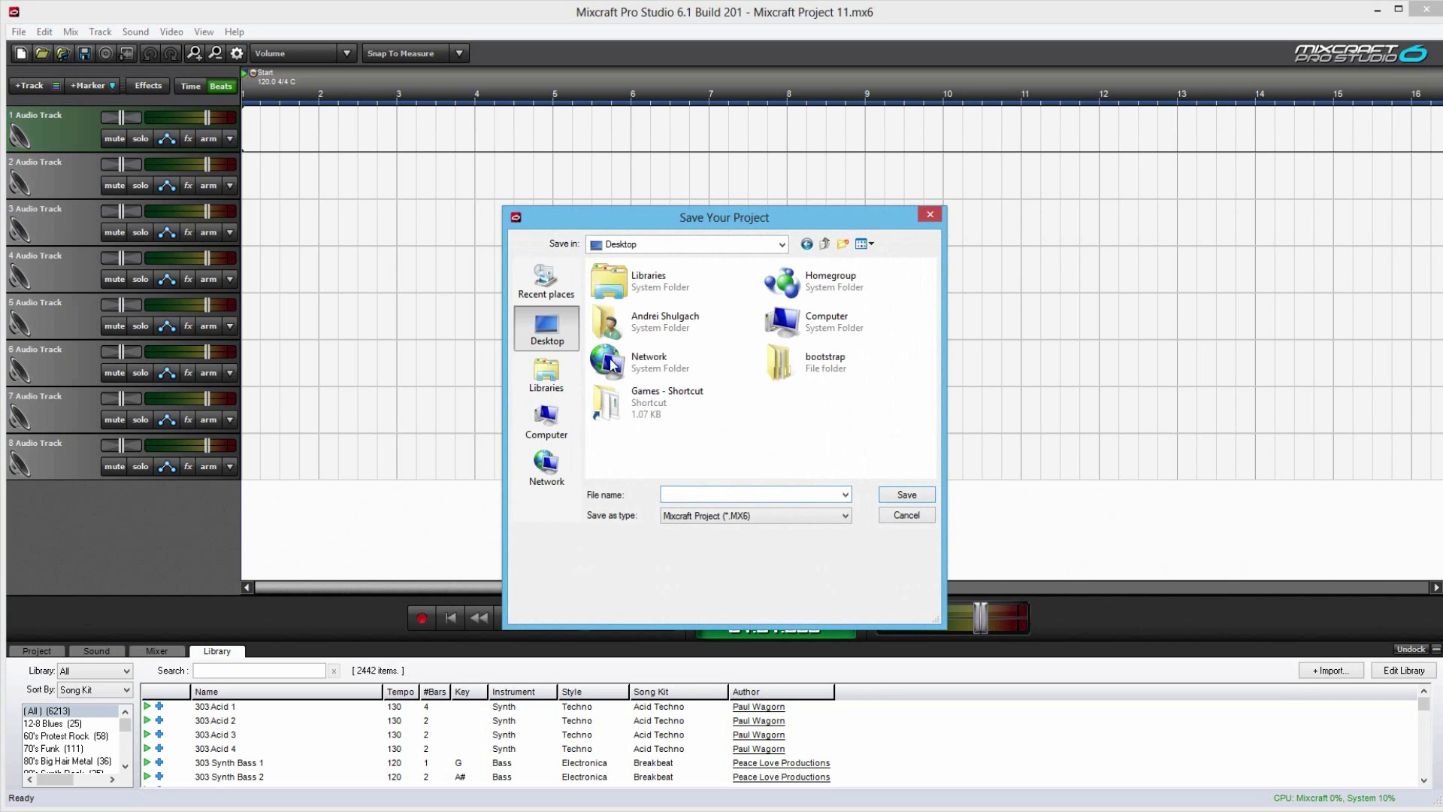
pyautogui.click(710, 493)
pyautogui.click(707, 517)
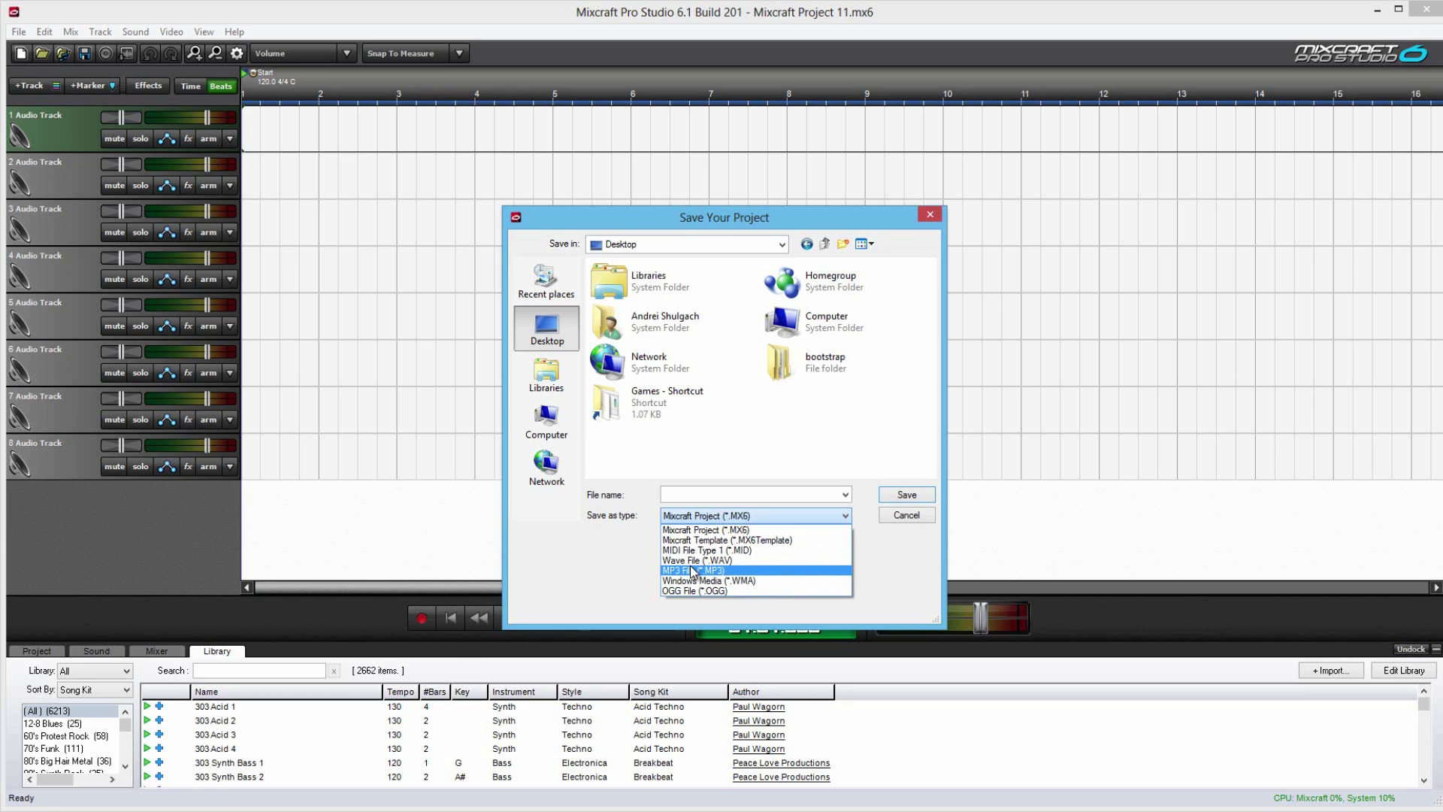
pyautogui.click(711, 495)
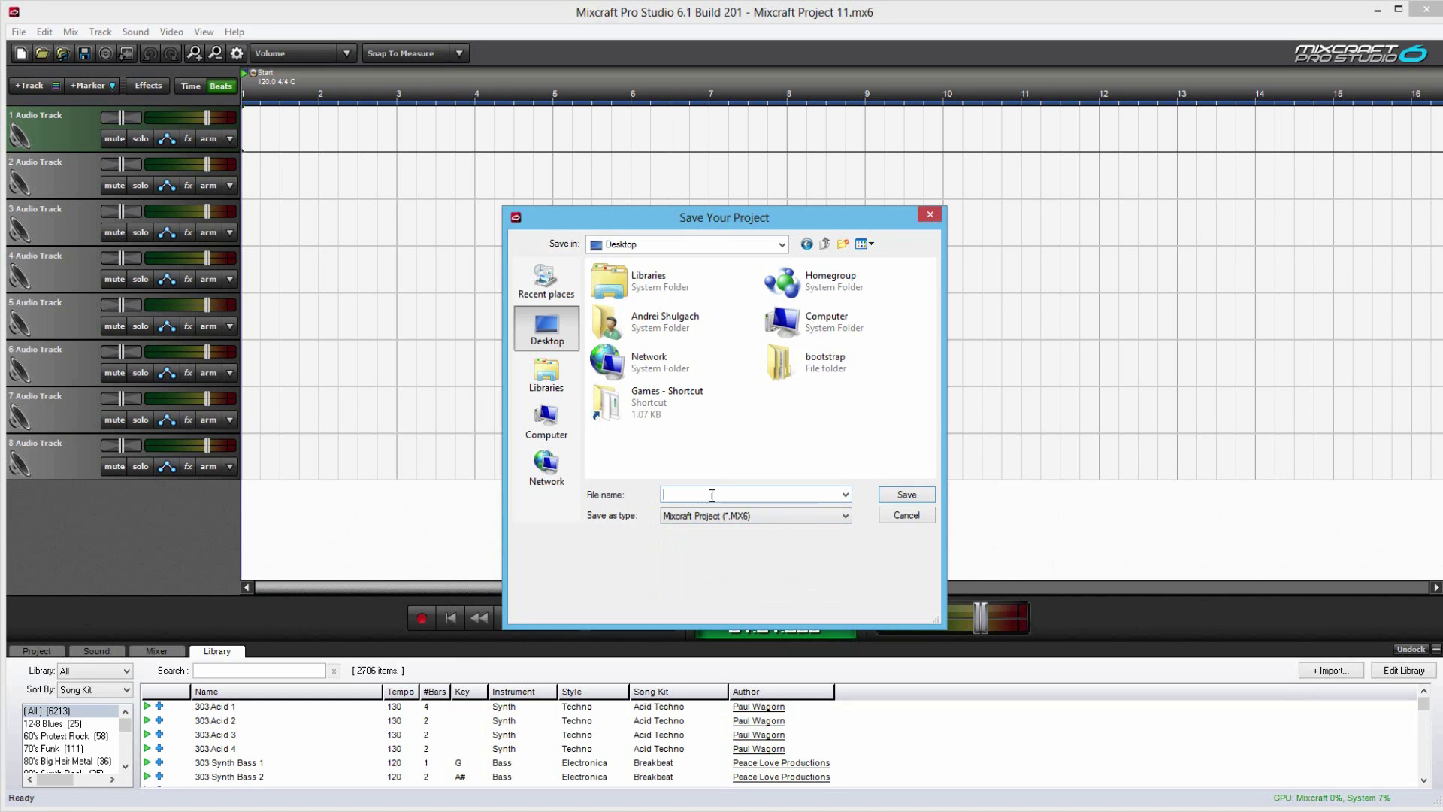
pyautogui.click(750, 515)
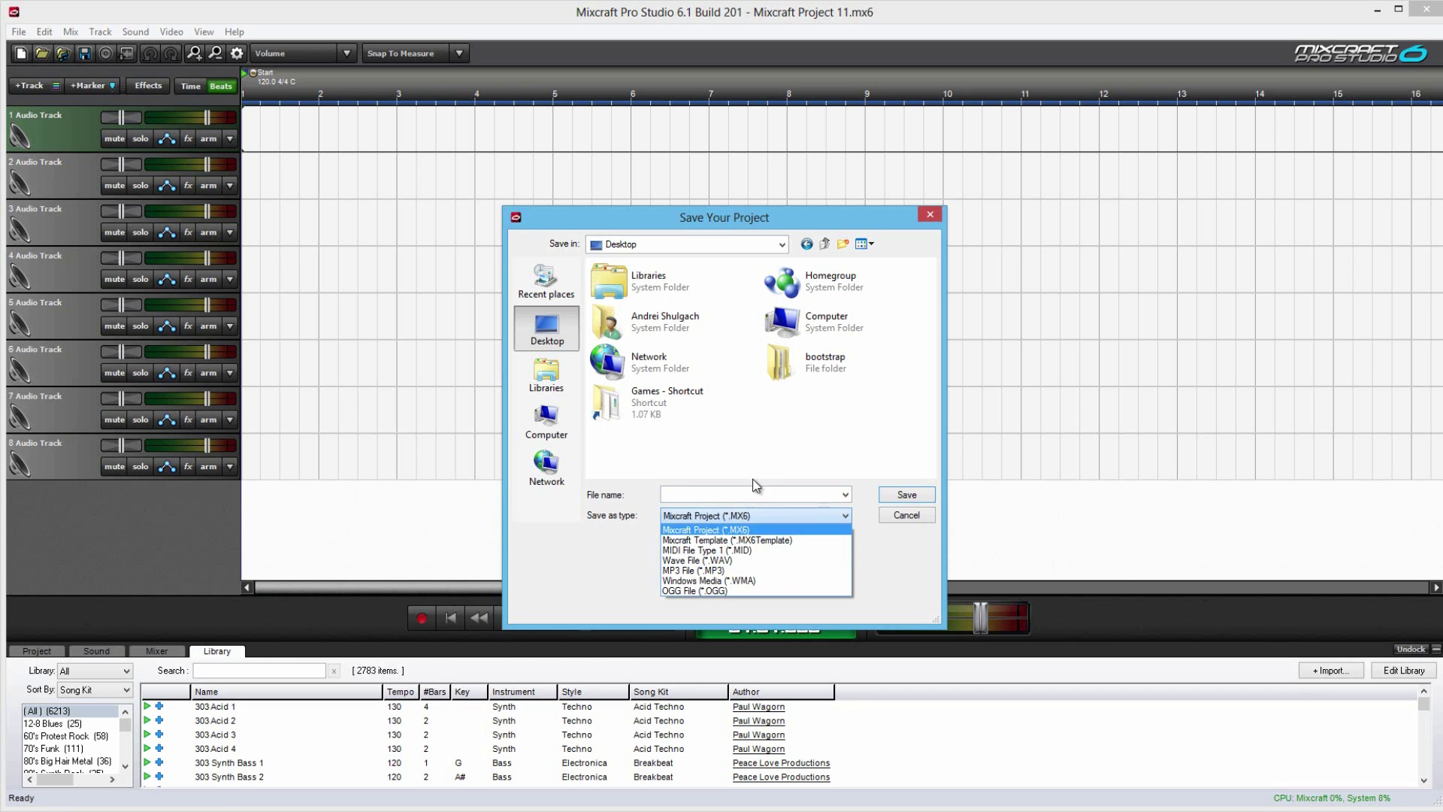
pyautogui.click(757, 511)
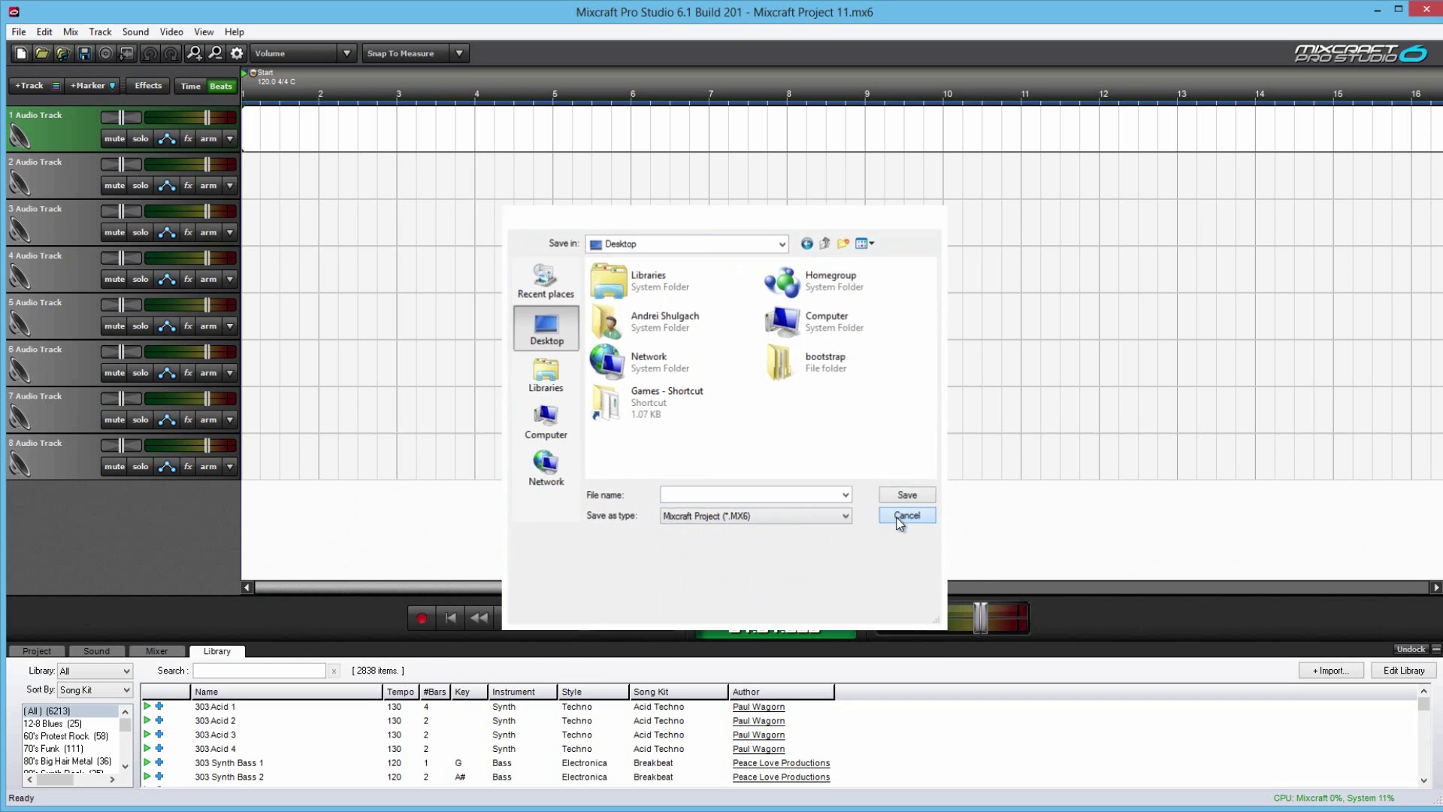
pyautogui.click(904, 516)
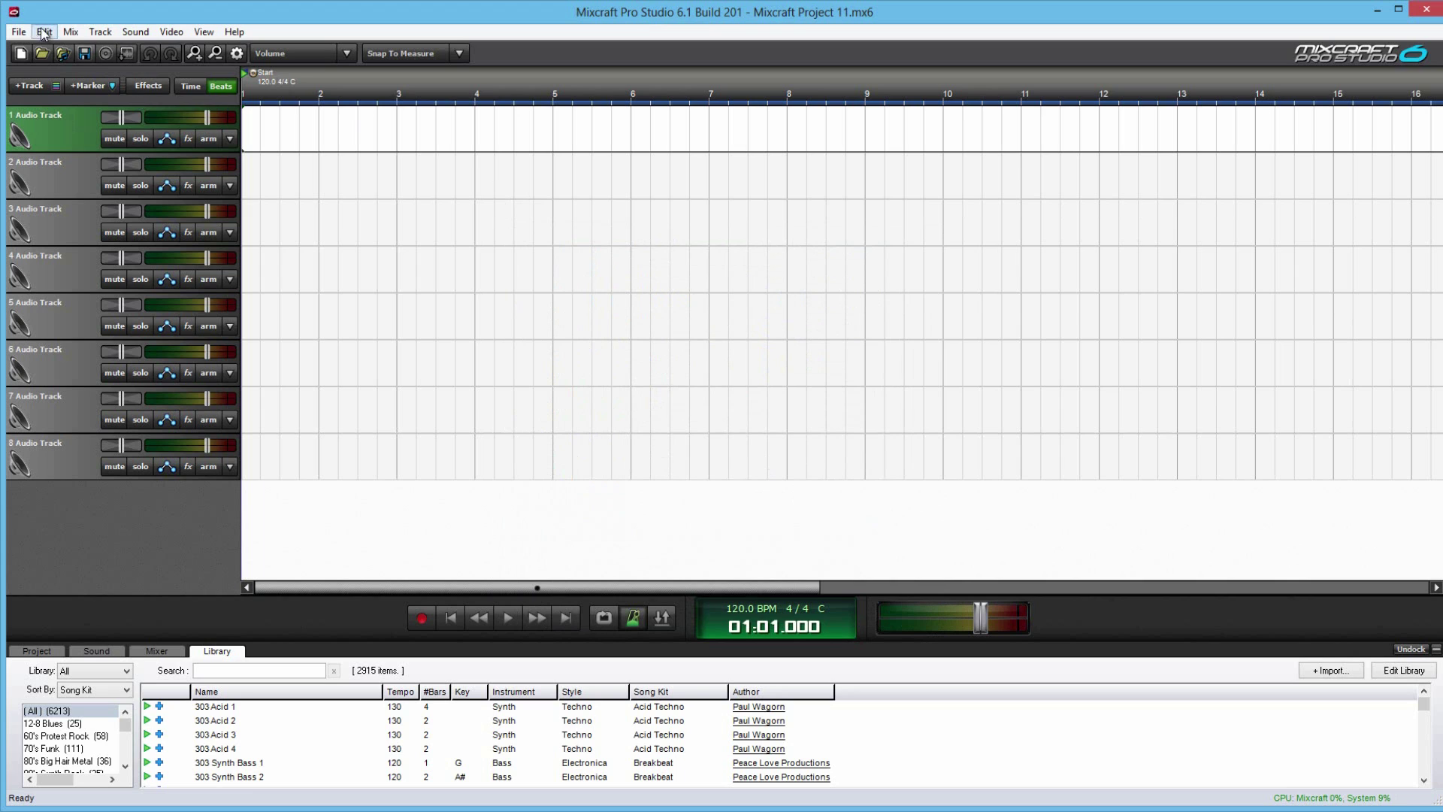
# View the File > Mix Down To formats (MP3, OGG, WMA, WAV), then close the menu at bar 8.
pyautogui.click(19, 32)
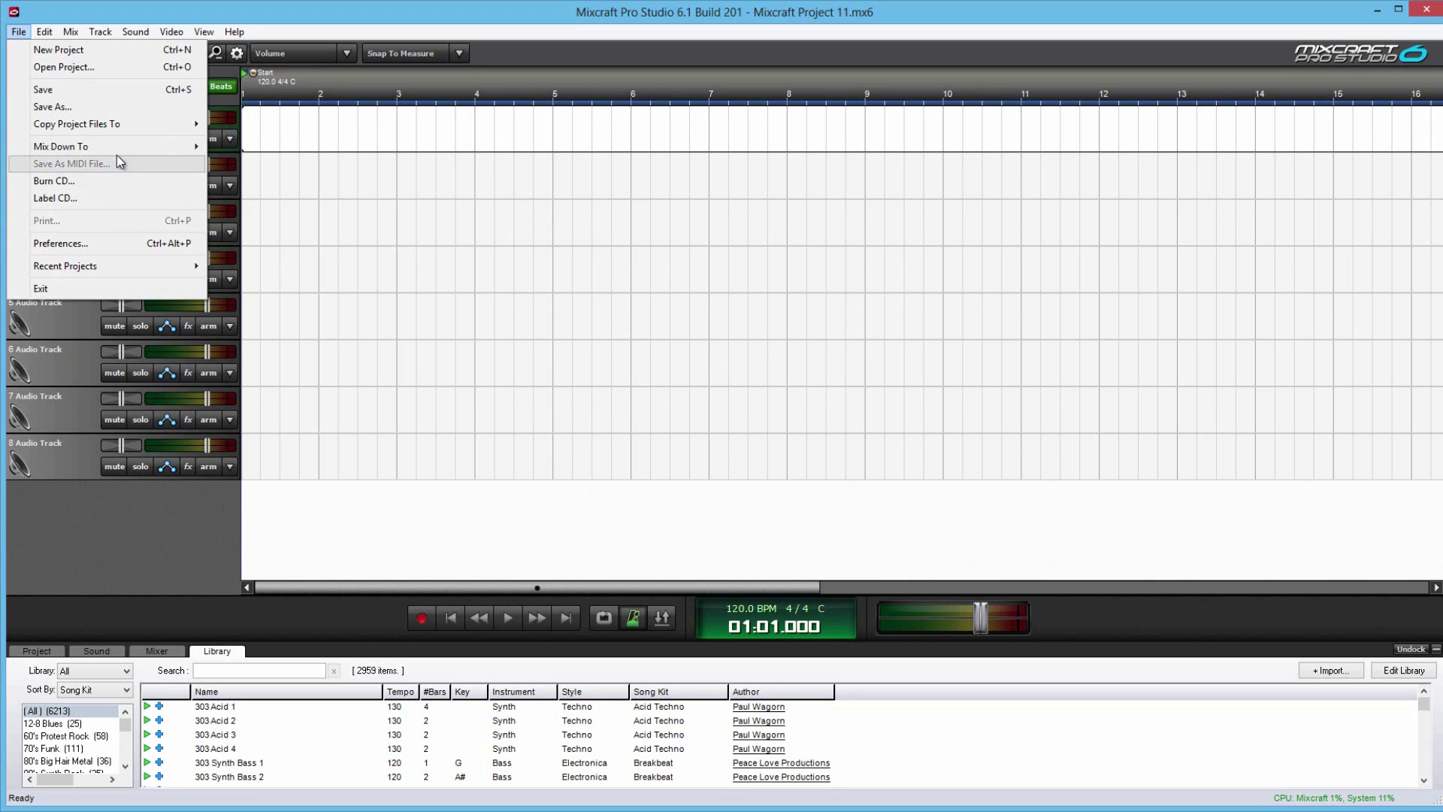
pyautogui.moveTo(120, 142)
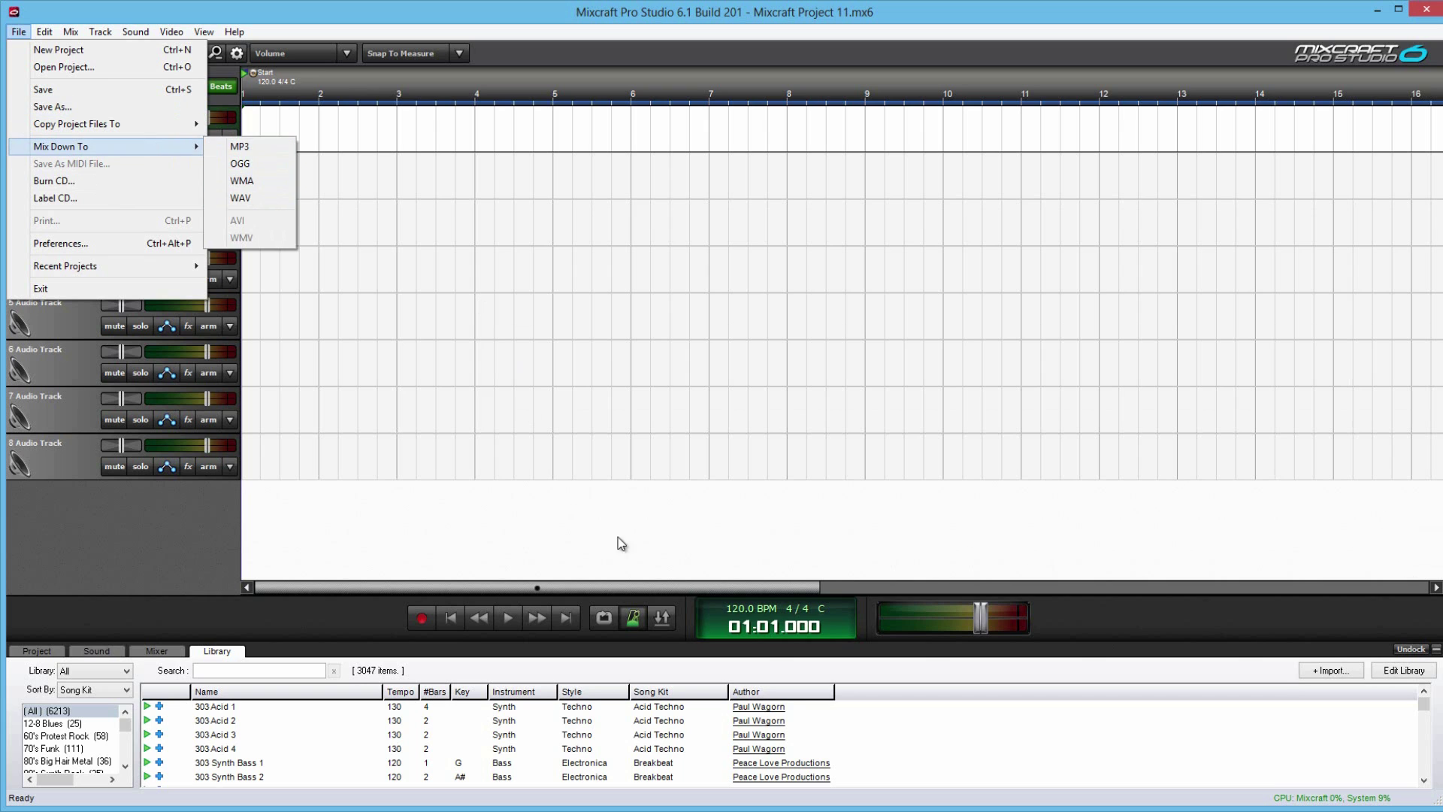
pyautogui.click(770, 552)
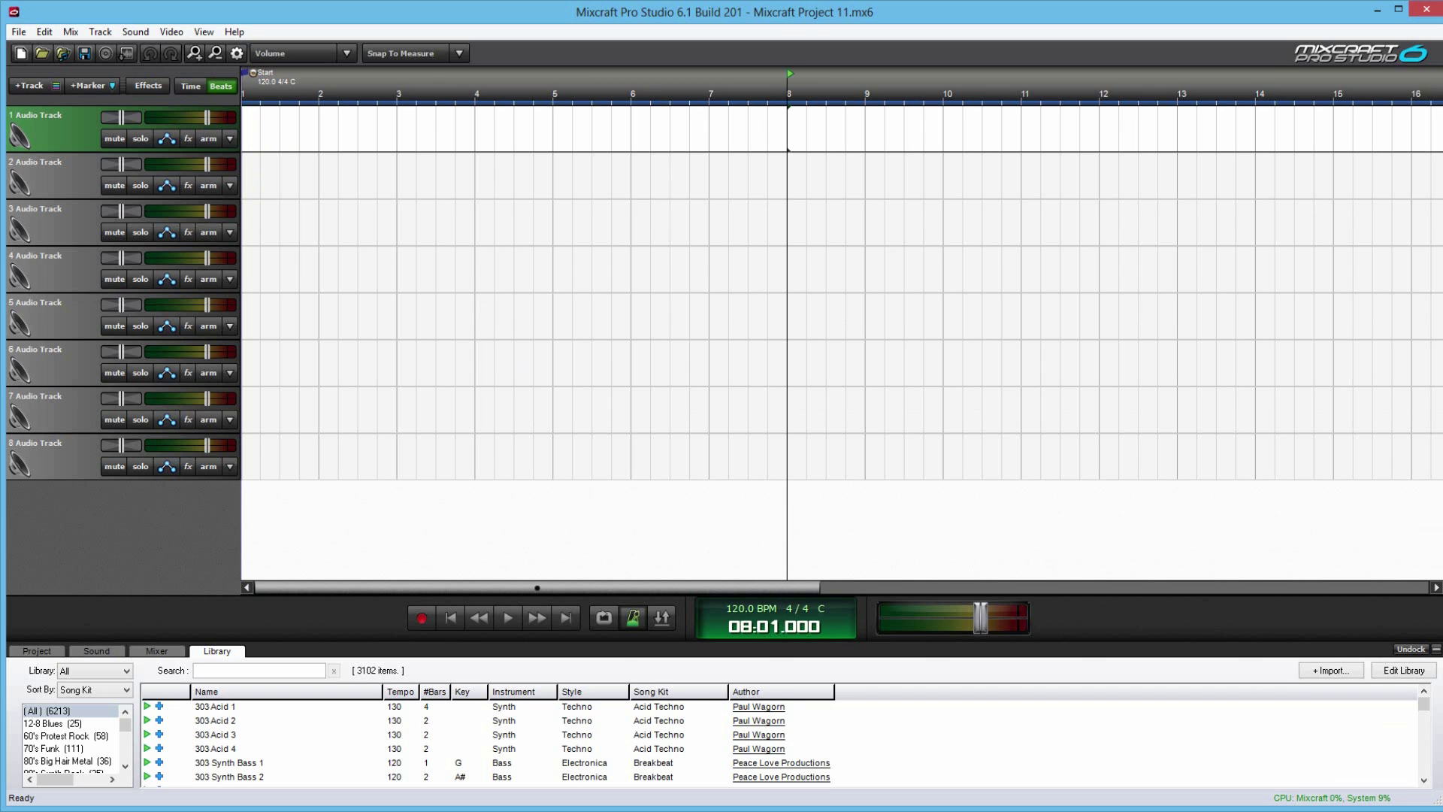